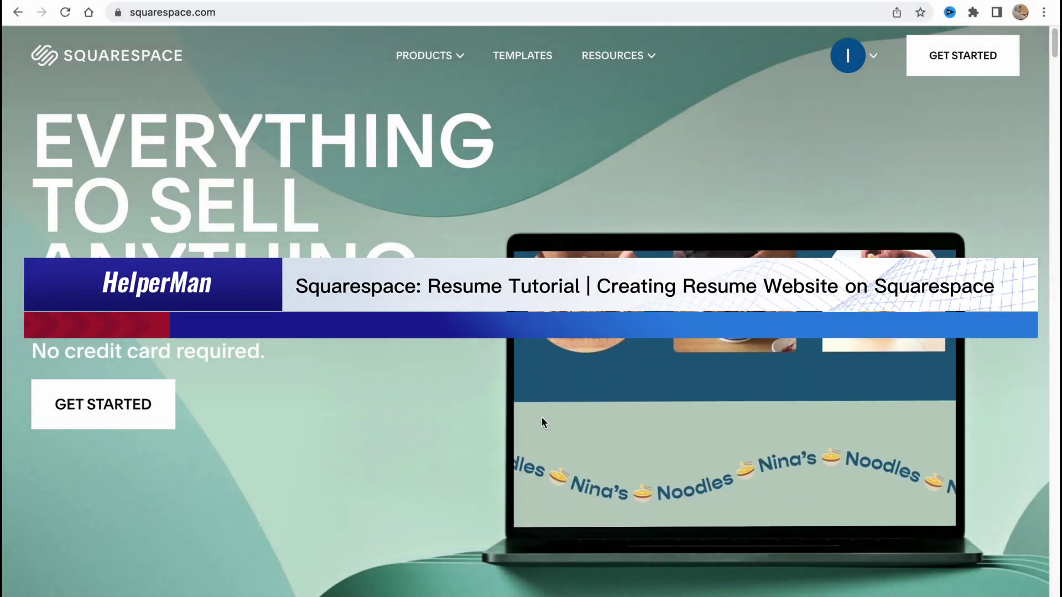
- Open the Squarespace template gallery via GET STARTED
{"action": "scroll", "coordinate": [542, 416], "scroll_direction": "down", "scroll_amount": 2}
{"action": "scroll", "coordinate": [543, 413], "scroll_direction": "down", "scroll_amount": 12}
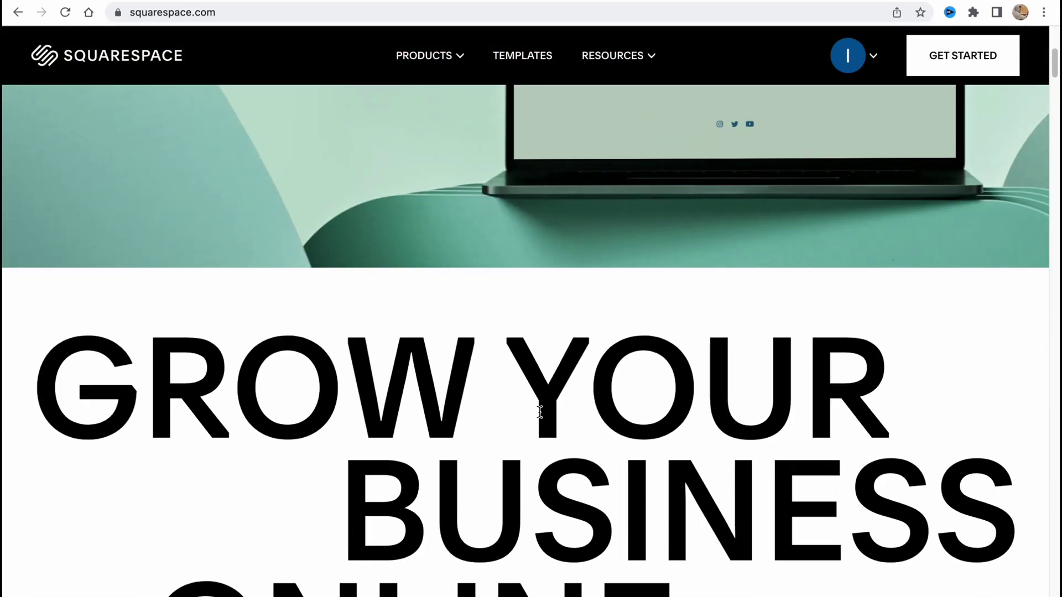
{"action": "scroll", "coordinate": [540, 416], "scroll_direction": "down", "scroll_amount": 3}
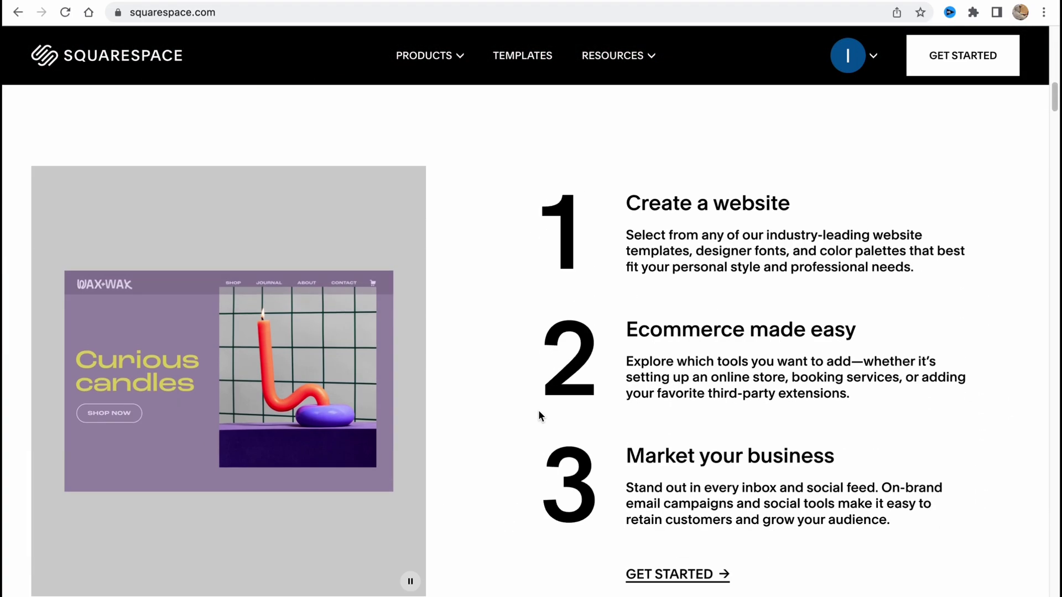
{"action": "scroll", "coordinate": [538, 414], "scroll_direction": "up", "scroll_amount": 10}
{"action": "scroll", "coordinate": [540, 414], "scroll_direction": "up", "scroll_amount": 5}
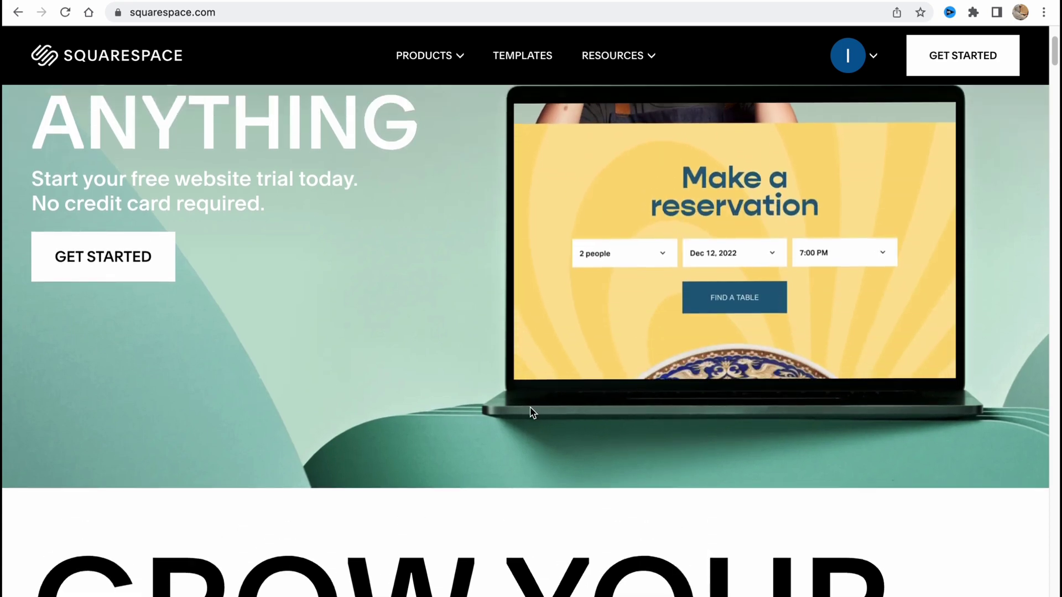
{"action": "scroll", "coordinate": [539, 415], "scroll_direction": "up", "scroll_amount": 3}
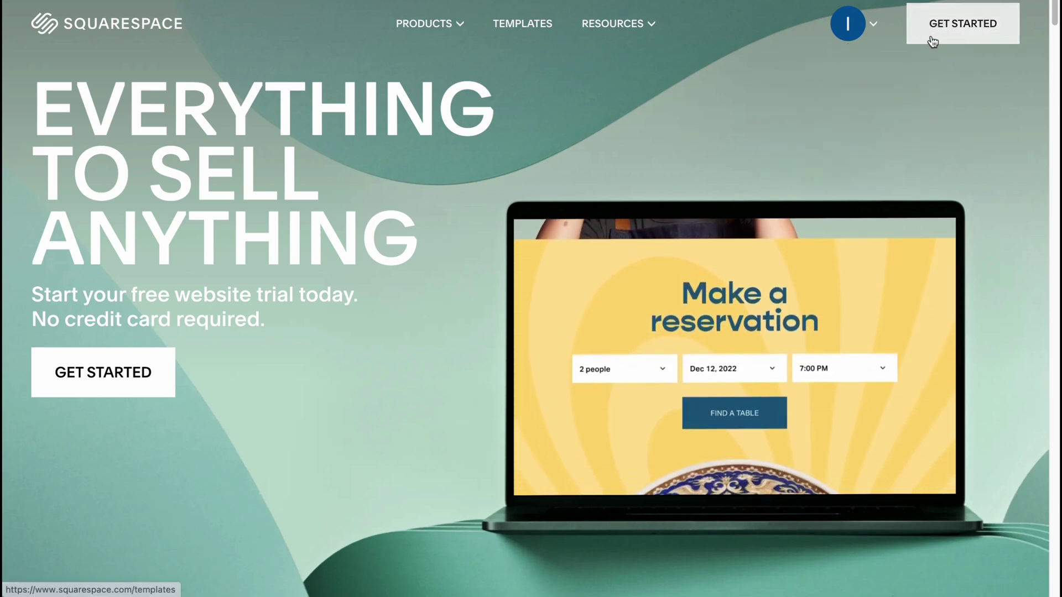
{"action": "left_click", "coordinate": [976, 34]}
{"action": "mouse_move", "coordinate": [977, 35]}
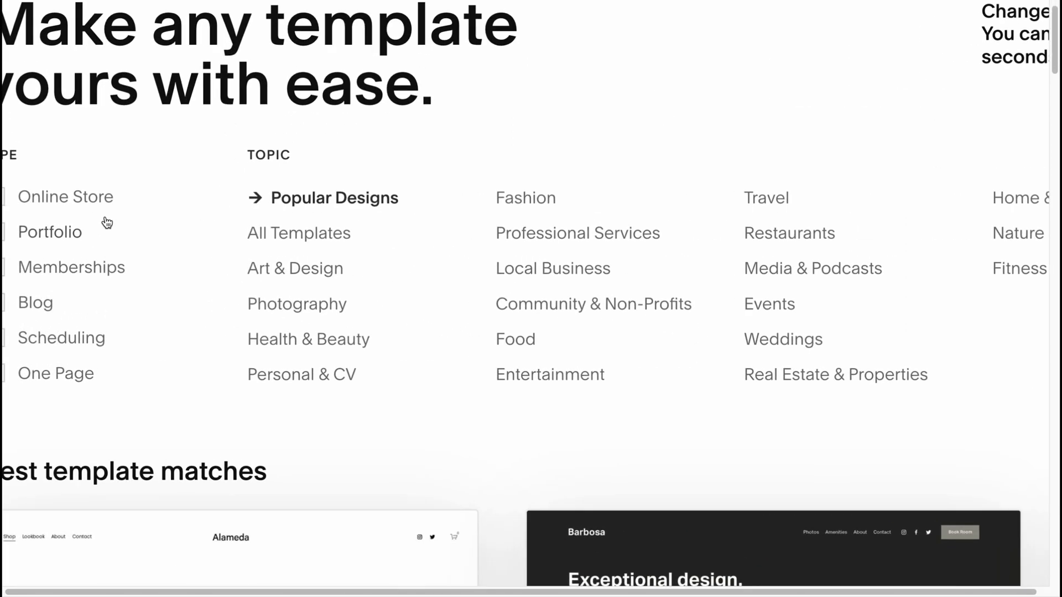
{"action": "scroll", "coordinate": [54, 326], "scroll_direction": "right", "scroll_amount": 1}
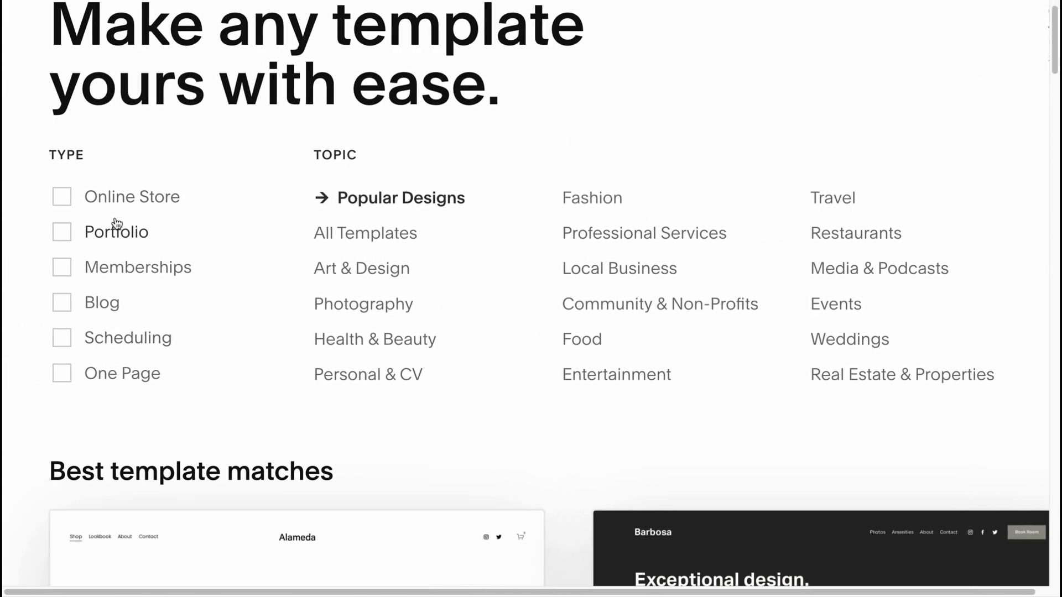
- Filter the gallery to Portfolio designs and scroll down to the Hart template
{"action": "left_click", "coordinate": [64, 237]}
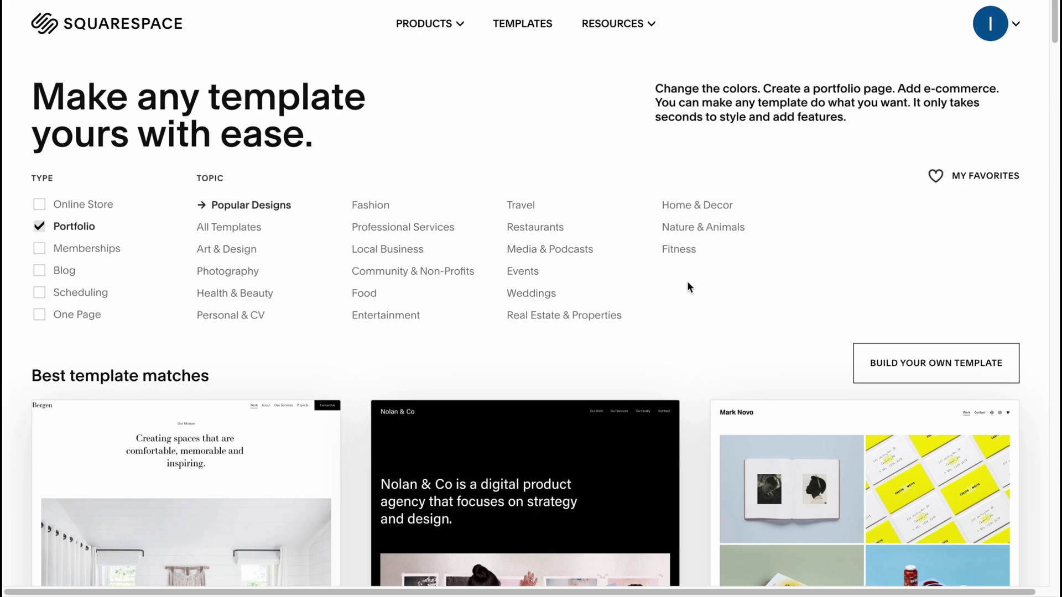
{"action": "scroll", "coordinate": [706, 303], "scroll_direction": "down", "scroll_amount": 2}
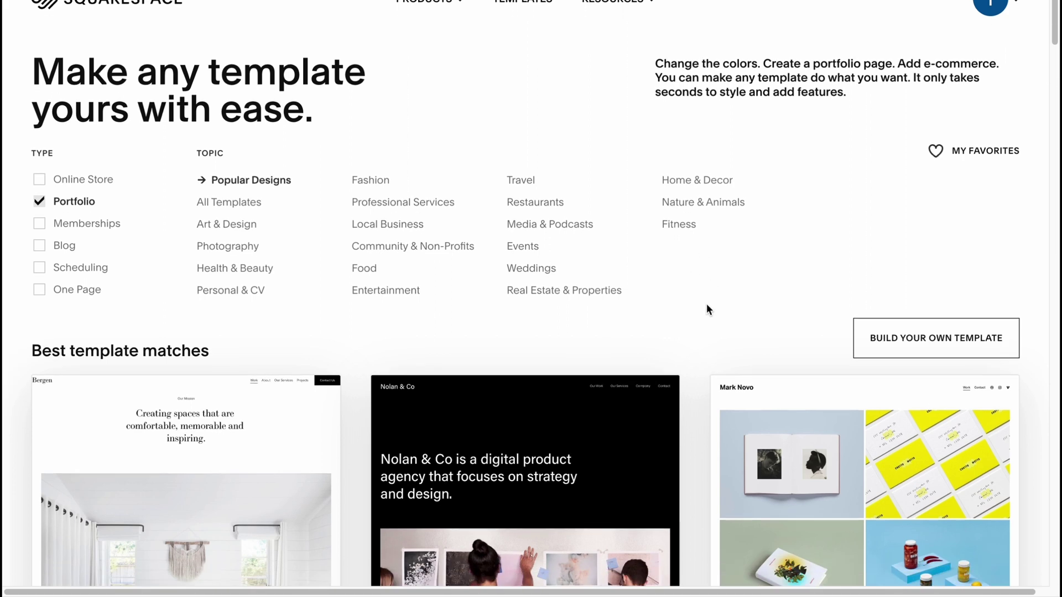
{"action": "scroll", "coordinate": [703, 298], "scroll_direction": "down", "scroll_amount": 2}
{"action": "scroll", "coordinate": [709, 305], "scroll_direction": "up", "scroll_amount": 4}
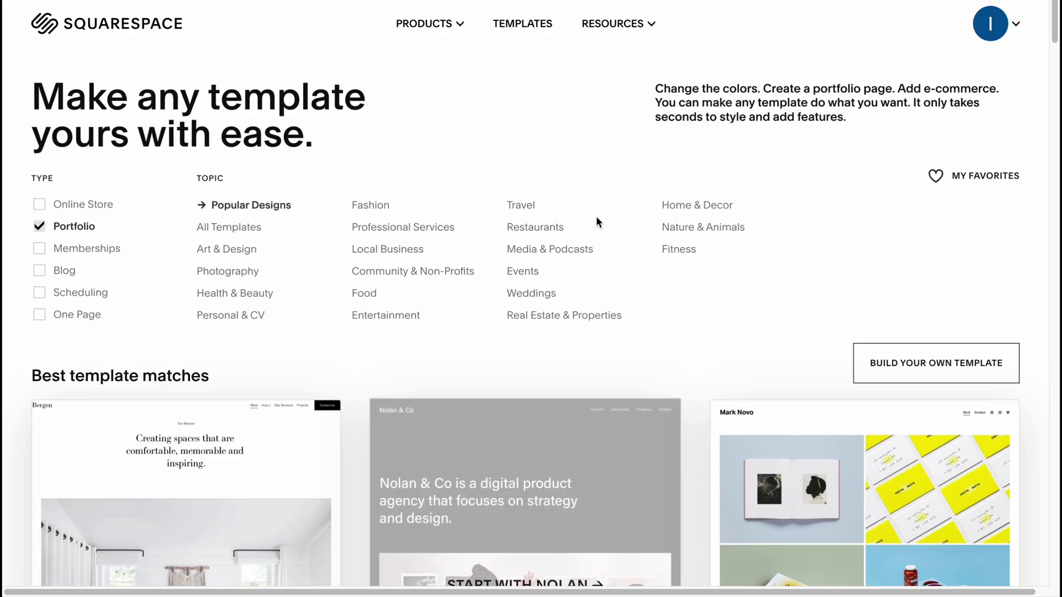
{"action": "scroll", "coordinate": [526, 316], "scroll_direction": "down", "scroll_amount": 10}
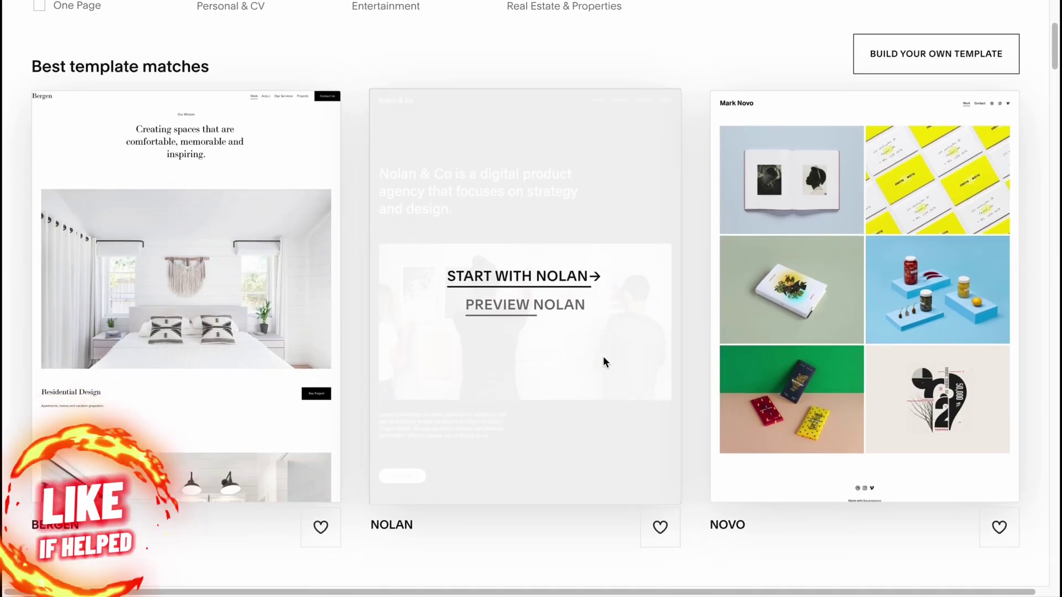
{"action": "scroll", "coordinate": [599, 363], "scroll_direction": "down", "scroll_amount": 8}
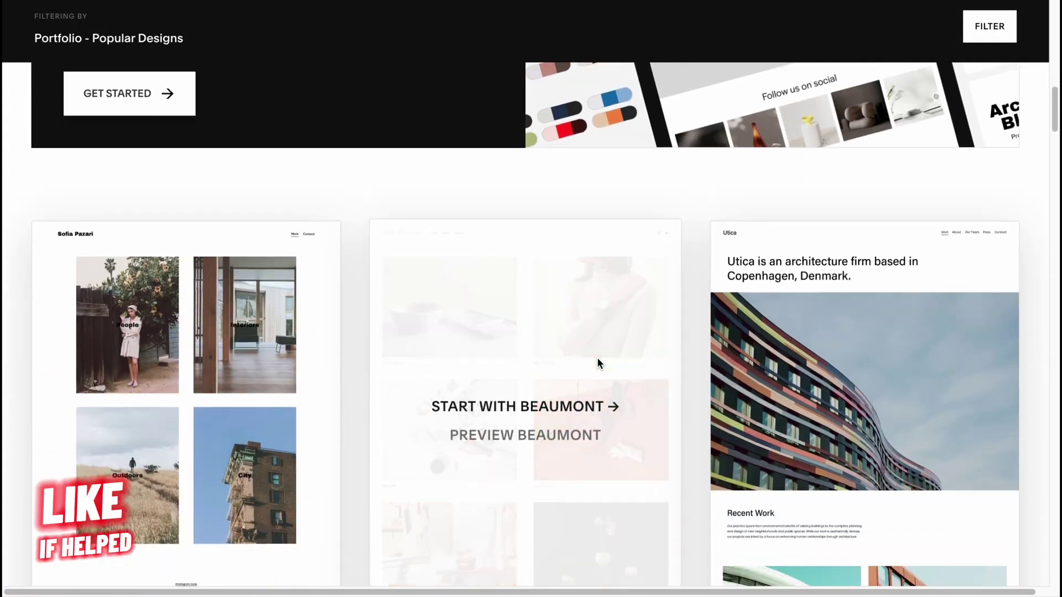
{"action": "scroll", "coordinate": [599, 363], "scroll_direction": "down", "scroll_amount": 10}
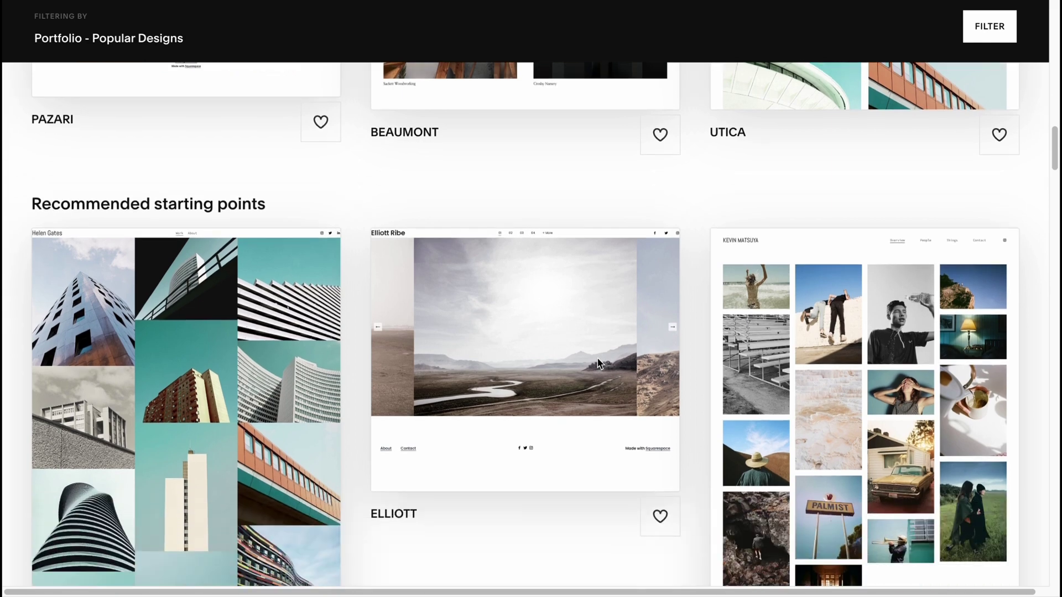
{"action": "scroll", "coordinate": [597, 362], "scroll_direction": "down", "scroll_amount": 5}
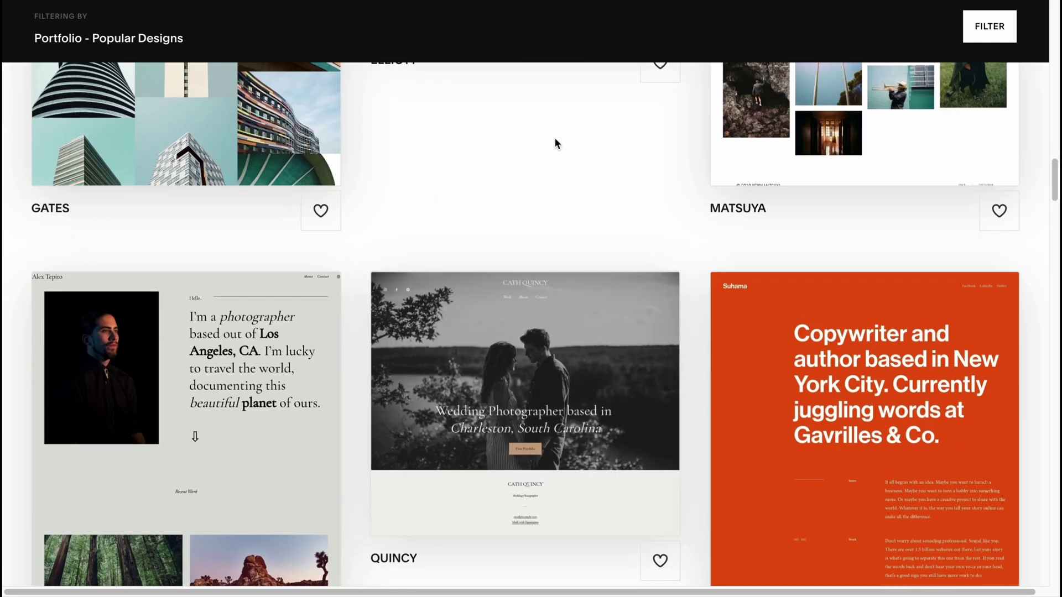
{"action": "scroll", "coordinate": [550, 166], "scroll_direction": "down", "scroll_amount": 8}
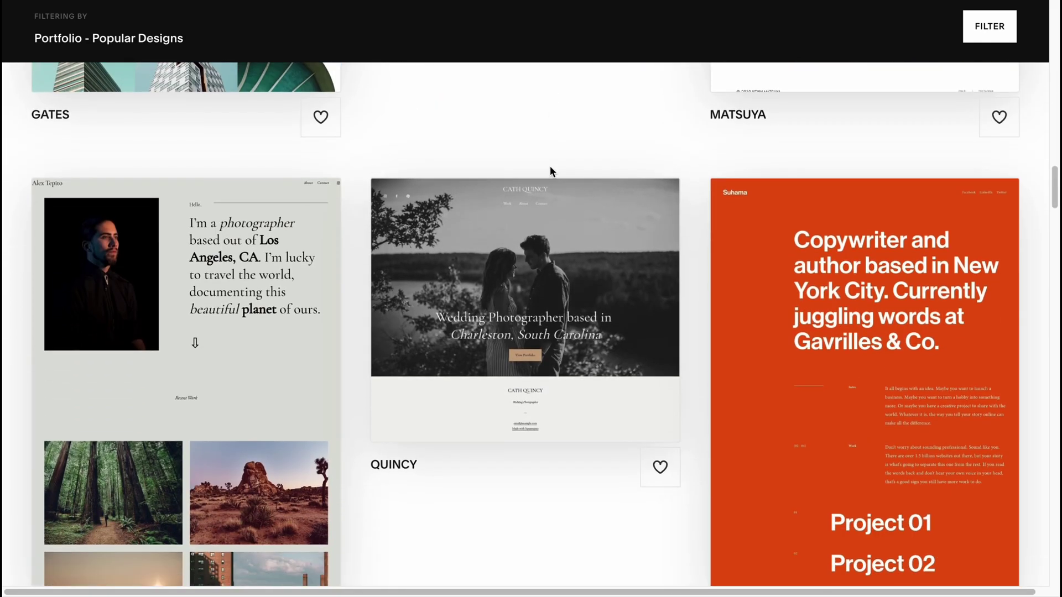
{"action": "scroll", "coordinate": [490, 252], "scroll_direction": "down", "scroll_amount": 7}
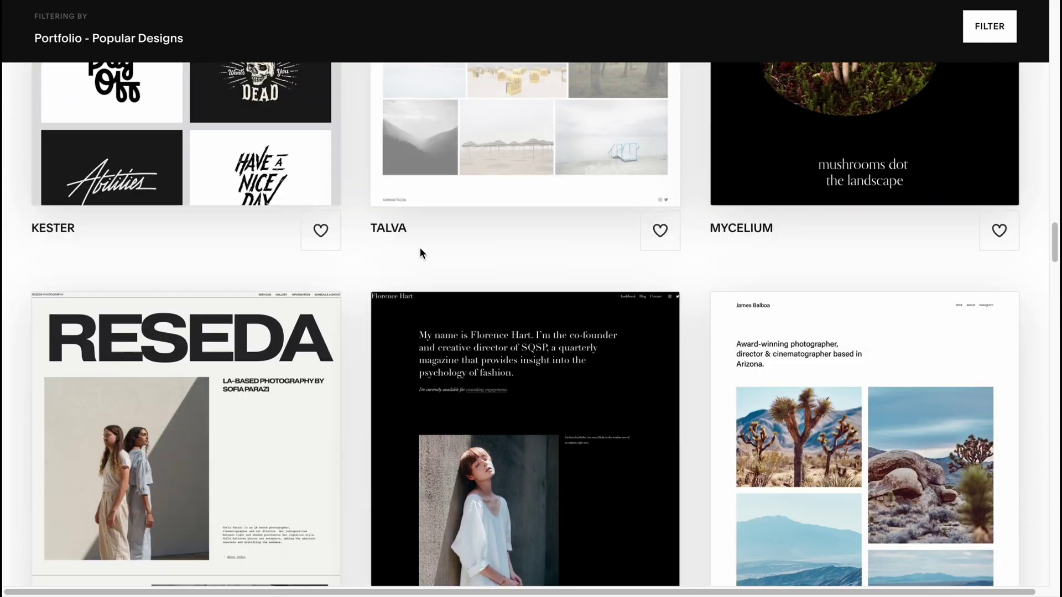
{"action": "scroll", "coordinate": [412, 259], "scroll_direction": "down", "scroll_amount": 3}
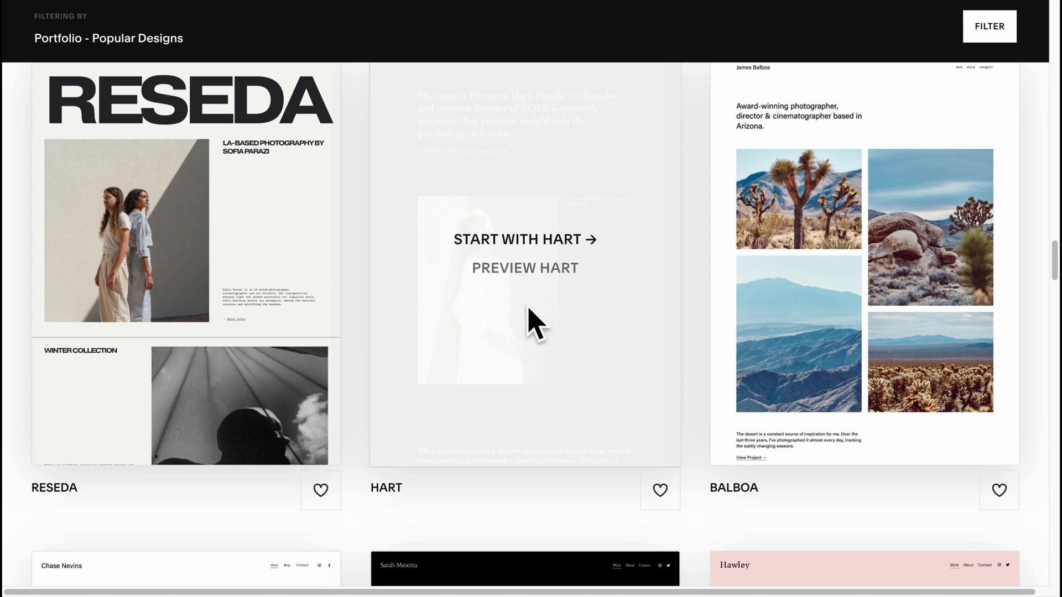
- Preview the Hart template on desktop, then at tablet and phone sizes
{"action": "left_click", "coordinate": [526, 276]}
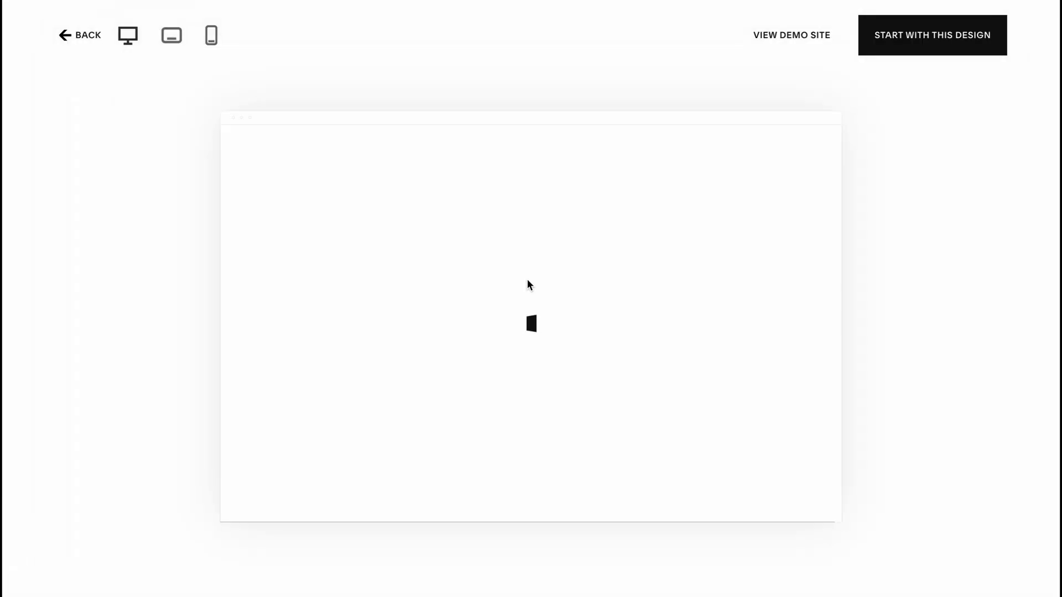
{"action": "scroll", "coordinate": [523, 295], "scroll_direction": "down", "scroll_amount": 10}
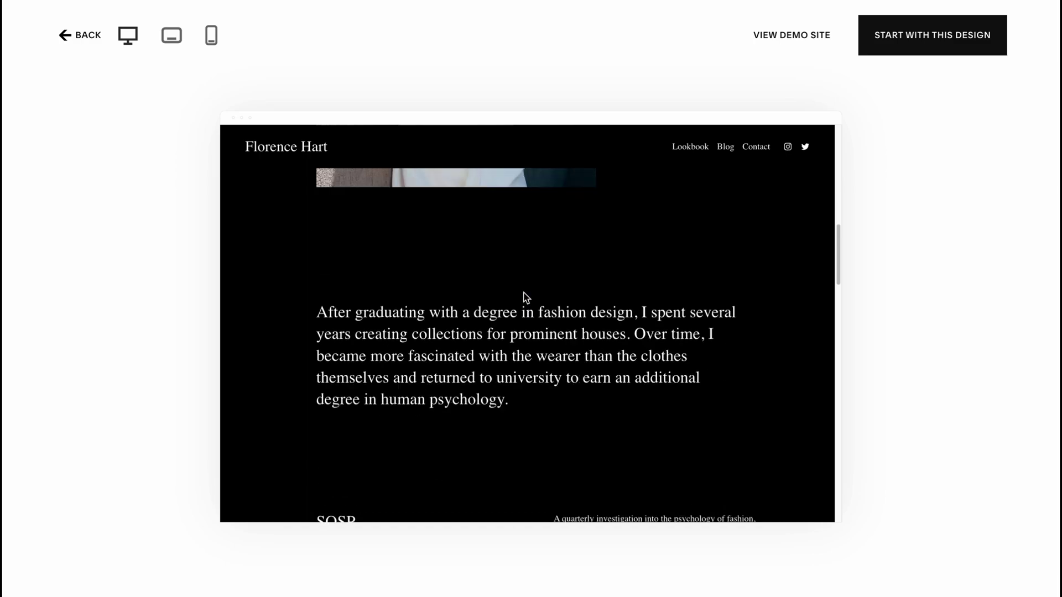
{"action": "scroll", "coordinate": [526, 298], "scroll_direction": "down", "scroll_amount": 15}
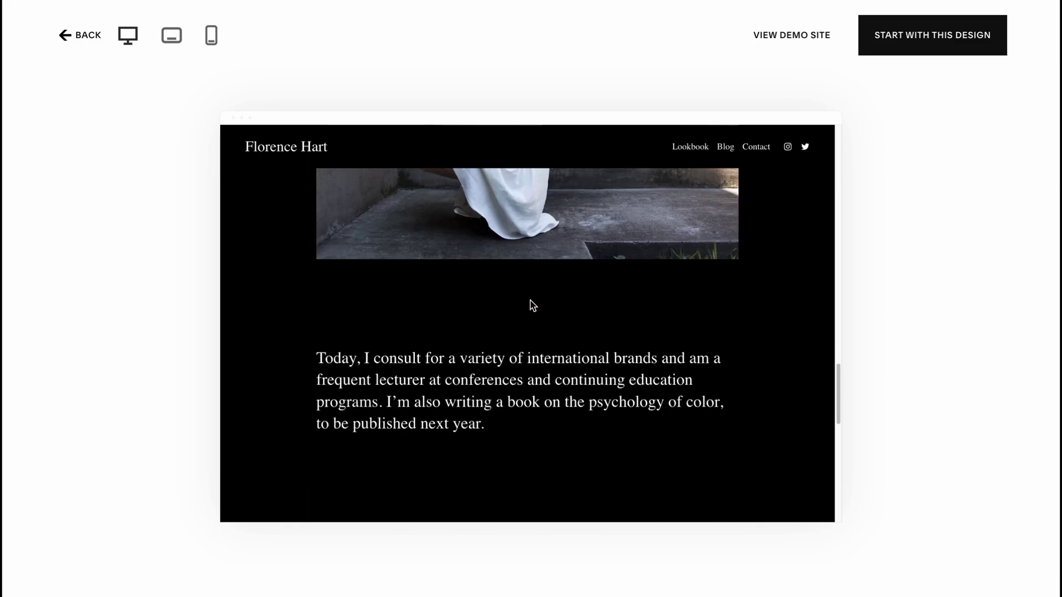
{"action": "scroll", "coordinate": [530, 300], "scroll_direction": "down", "scroll_amount": 5}
{"action": "scroll", "coordinate": [530, 299], "scroll_direction": "up", "scroll_amount": 10}
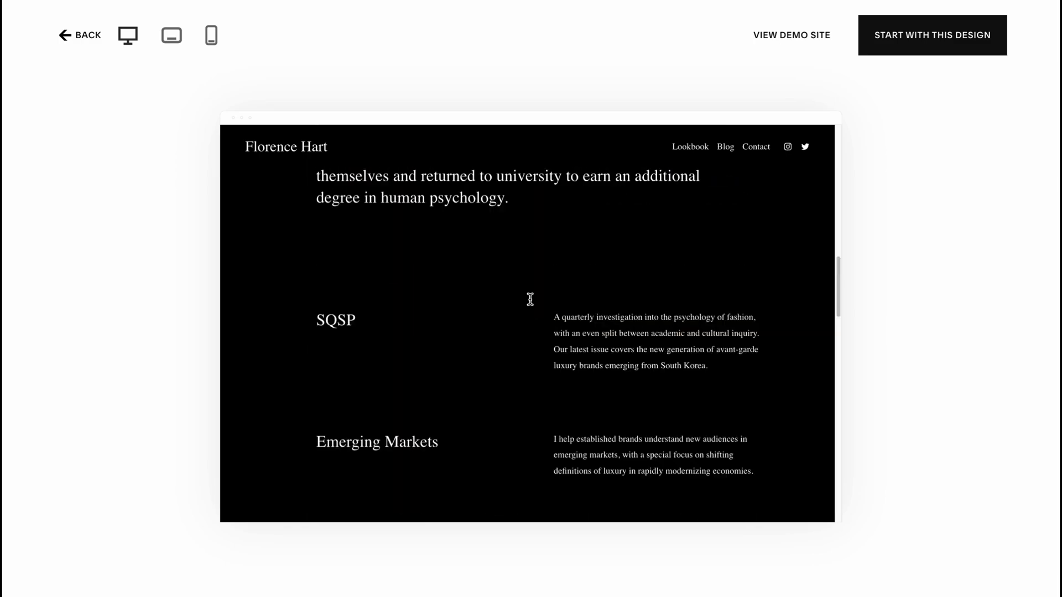
{"action": "scroll", "coordinate": [530, 300], "scroll_direction": "up", "scroll_amount": 2}
{"action": "left_click", "coordinate": [171, 35]}
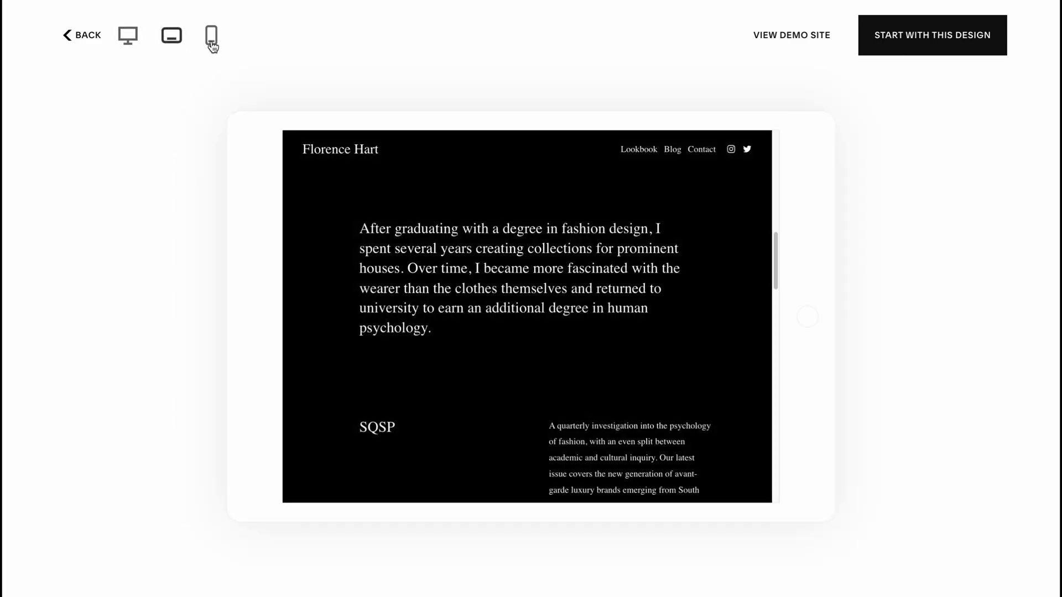
{"action": "left_click", "coordinate": [210, 42]}
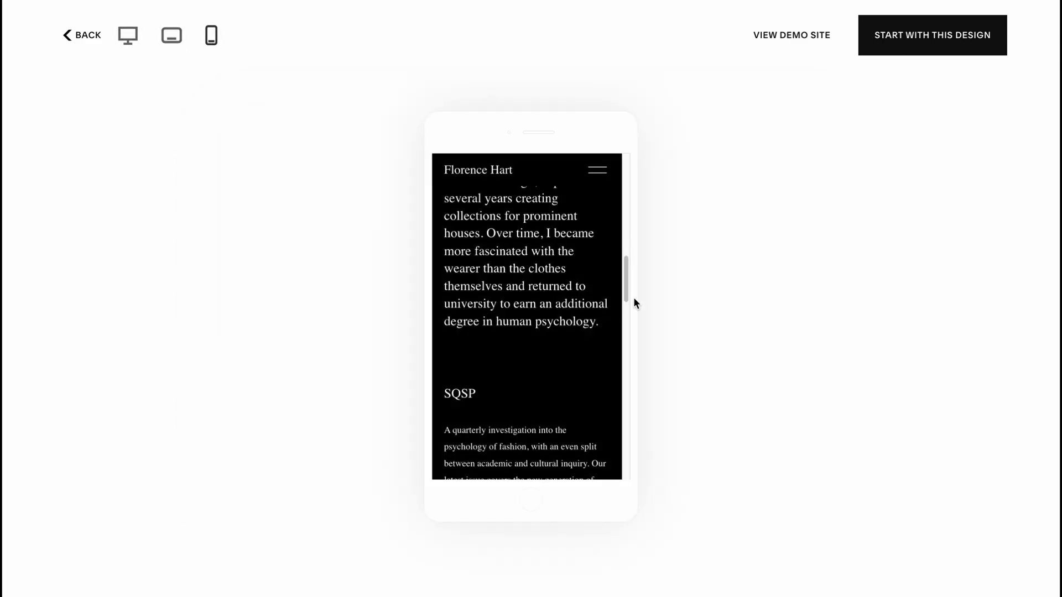
{"action": "scroll", "coordinate": [489, 389], "scroll_direction": "up", "scroll_amount": 5}
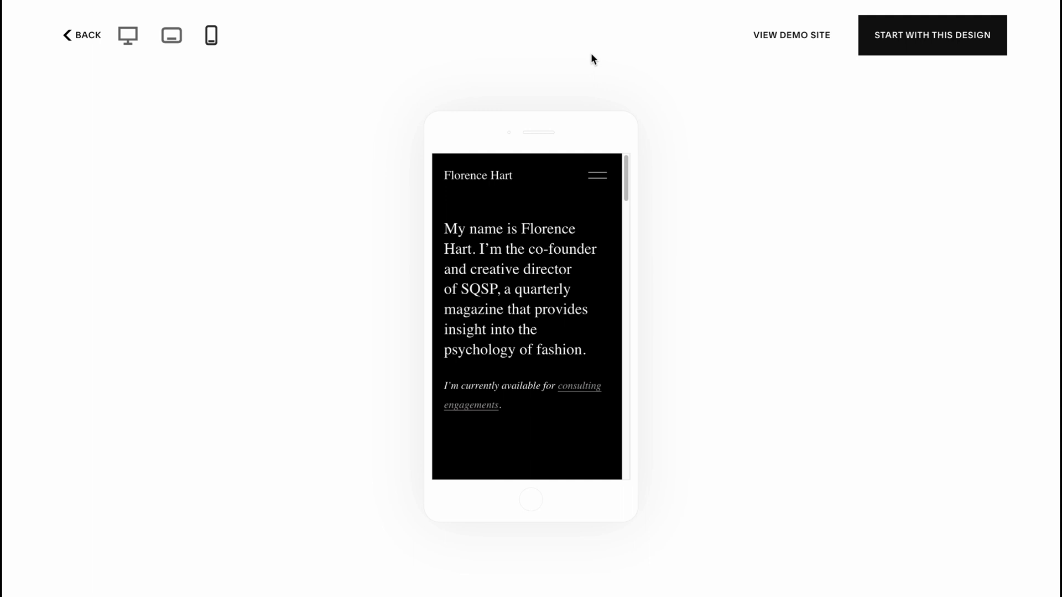
- Start a new site from the Hart design with the site title 'Resume'
{"action": "left_click", "coordinate": [920, 43]}
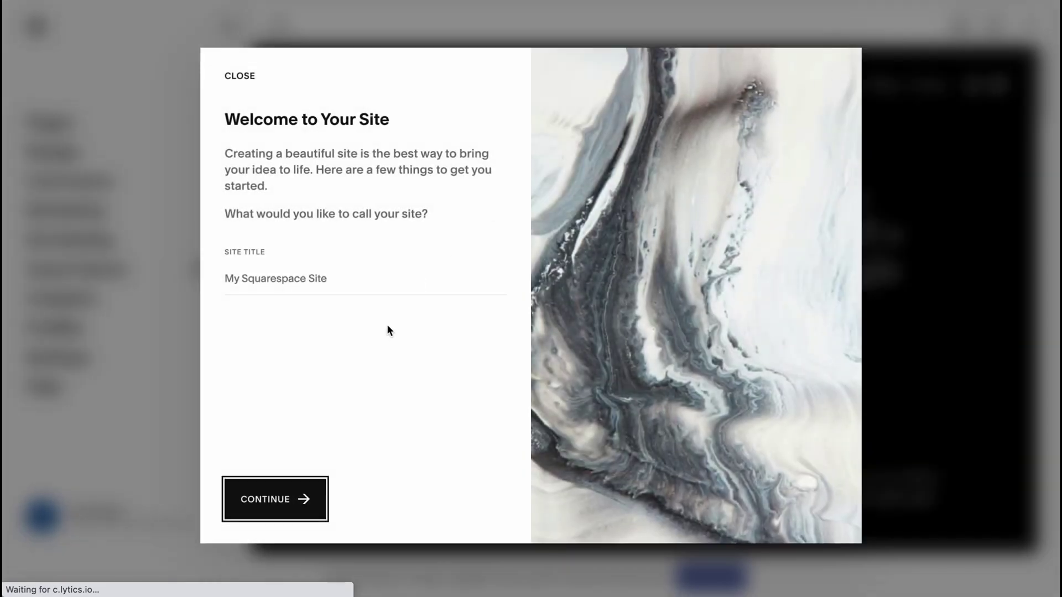
{"action": "left_click", "coordinate": [353, 278]}
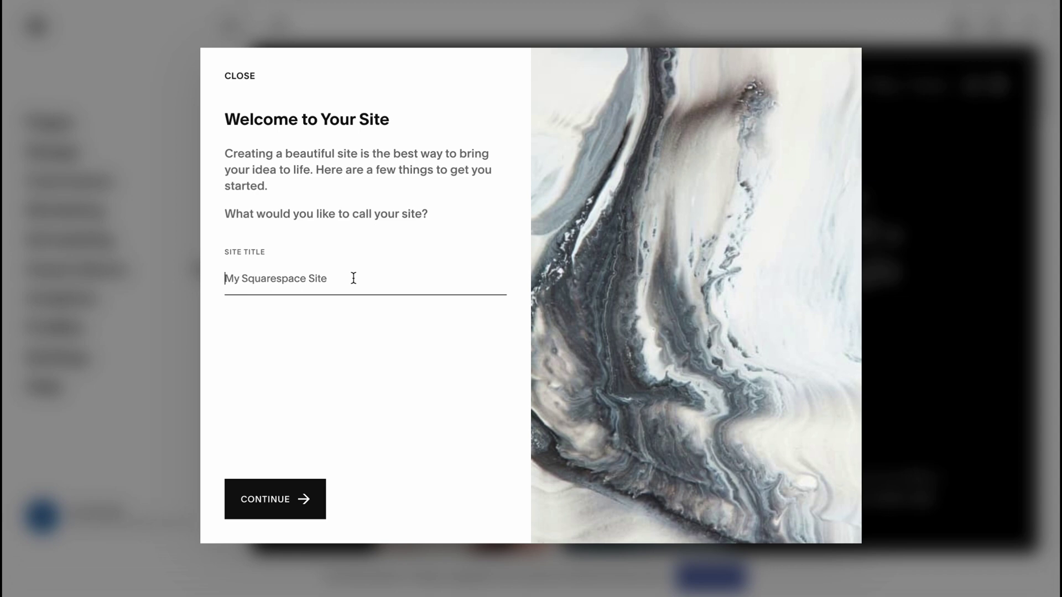
{"action": "type", "text": "Resume"}
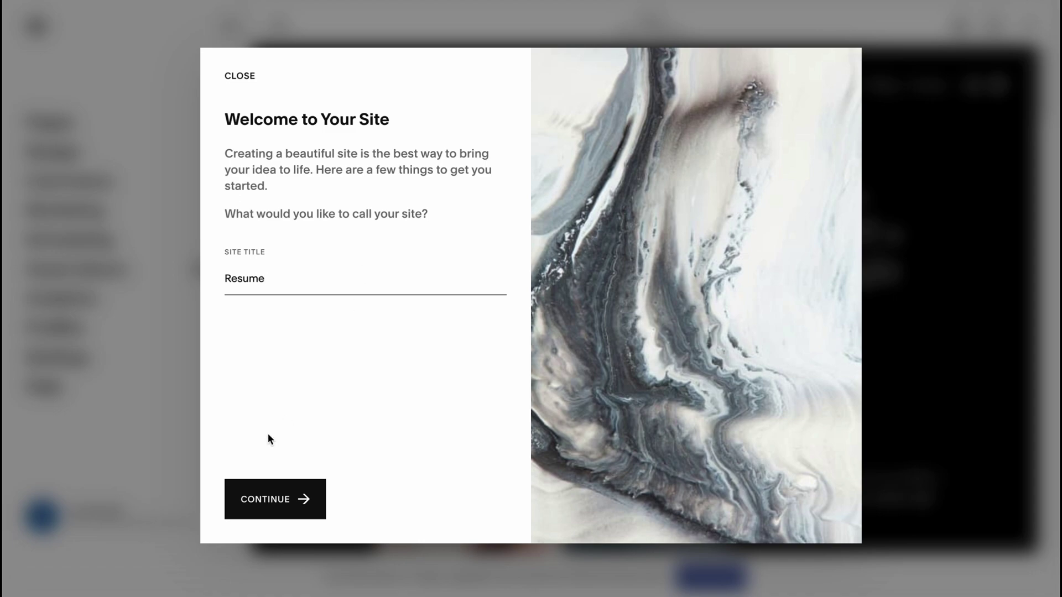
{"action": "left_click", "coordinate": [271, 495]}
- Step through the welcome tour and enter the site editor
{"action": "left_click", "coordinate": [472, 517]}
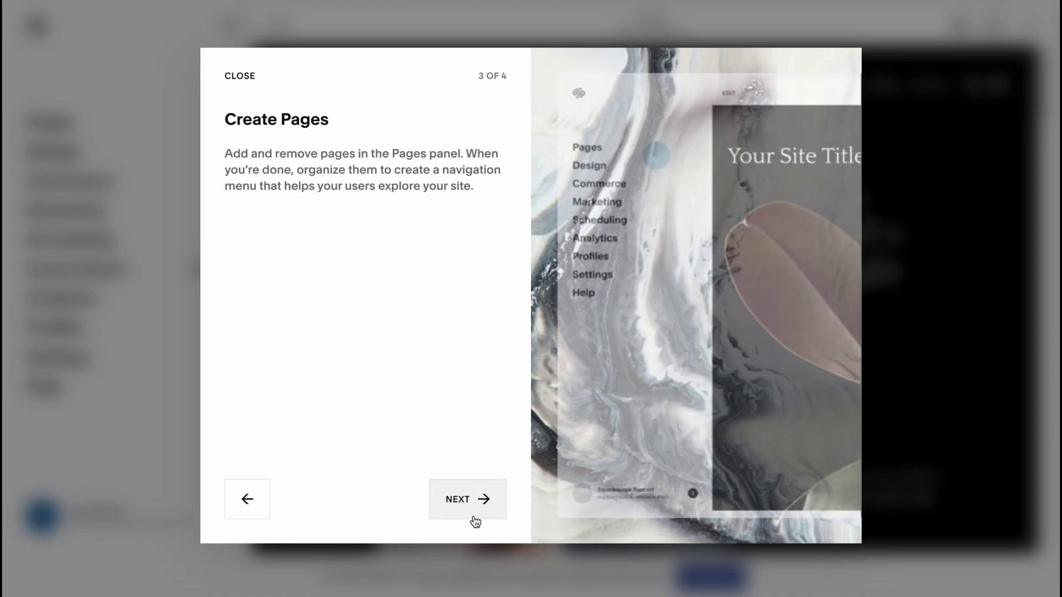
{"action": "left_click", "coordinate": [474, 518]}
{"action": "left_click", "coordinate": [453, 515]}
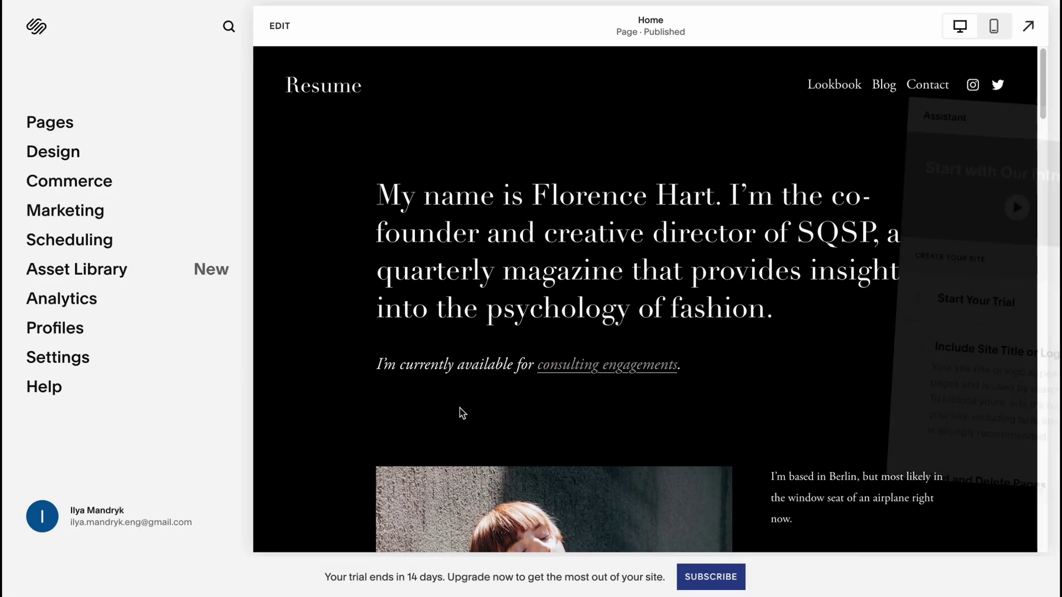
- In Pages, move Lookbook below Blog so navigation reads Blog, Lookbook, Contact
{"action": "scroll", "coordinate": [592, 339], "scroll_direction": "down", "scroll_amount": 5}
{"action": "left_click", "coordinate": [1008, 530]}
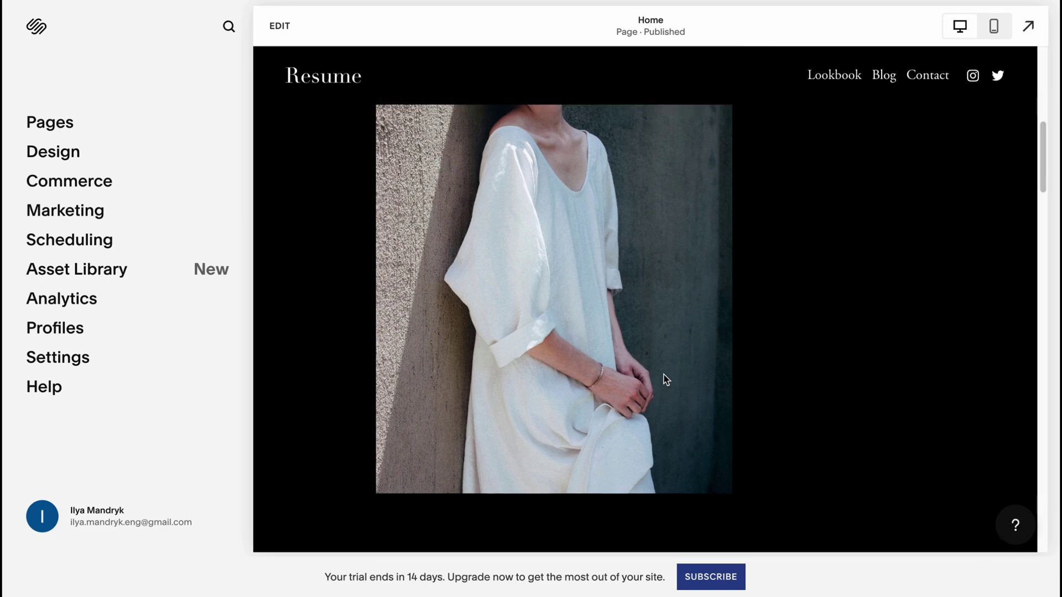
{"action": "scroll", "coordinate": [682, 380], "scroll_direction": "up", "scroll_amount": 5}
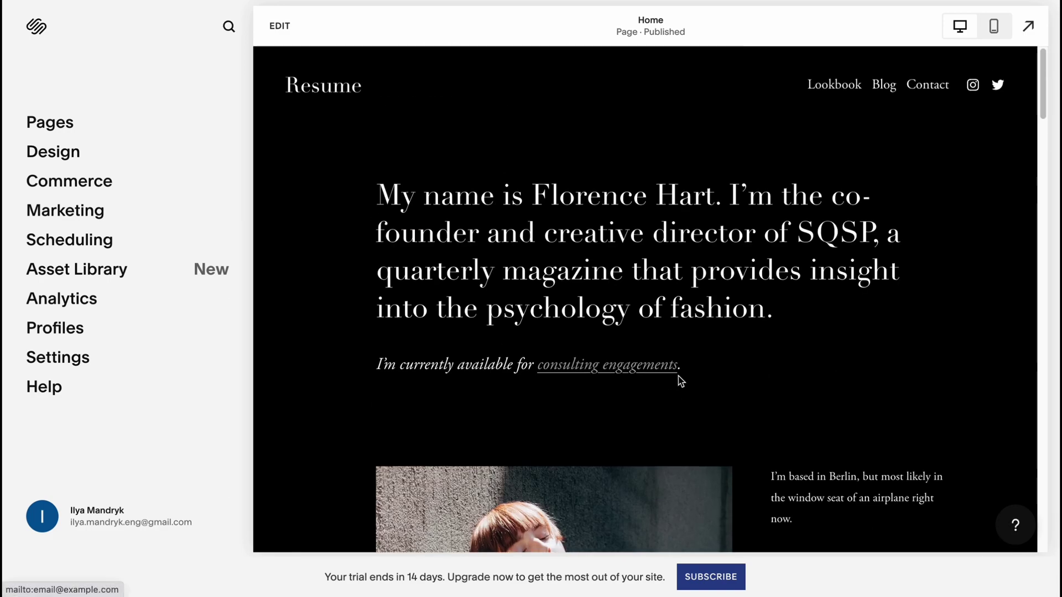
{"action": "scroll", "coordinate": [671, 379], "scroll_direction": "down", "scroll_amount": 12}
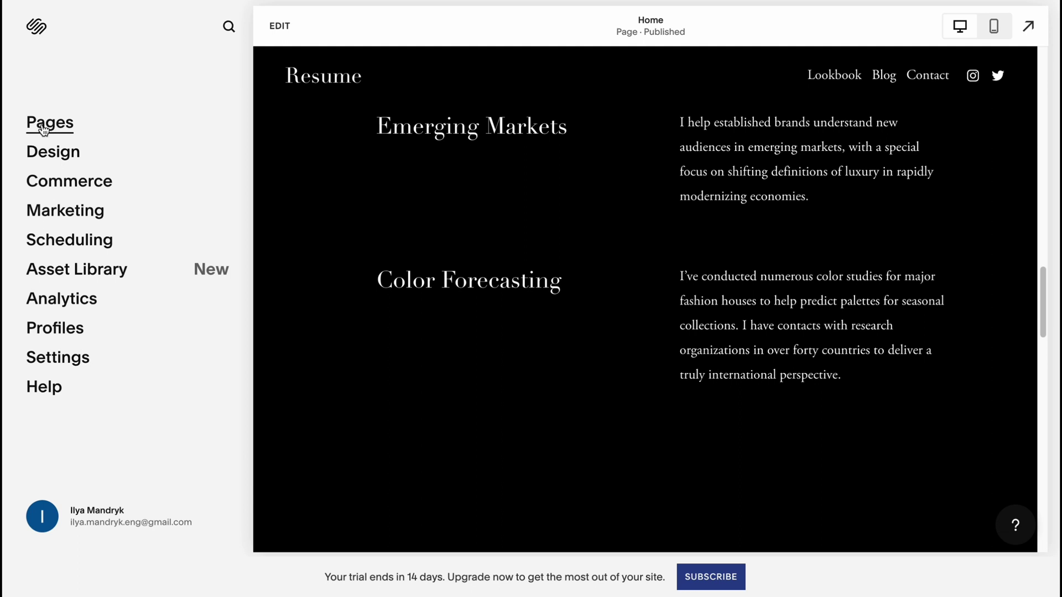
{"action": "left_click", "coordinate": [44, 125]}
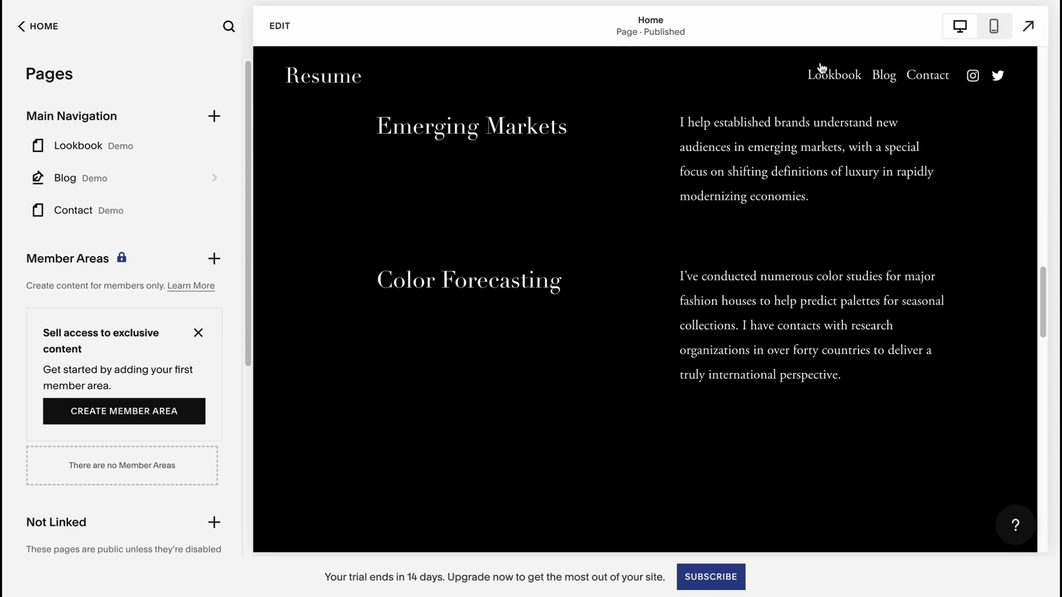
{"action": "left_click_drag", "start_coordinate": [59, 148], "coordinate": [59, 191]}
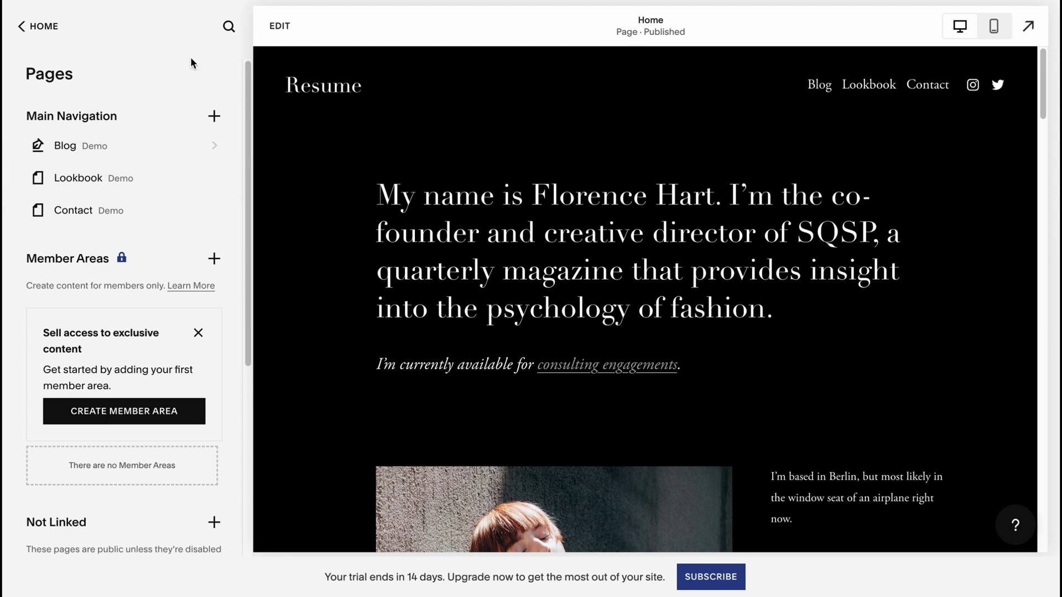
- Go to the Site Styles font settings, showing the Linotype Didot pack at 16px
{"action": "left_click", "coordinate": [36, 27]}
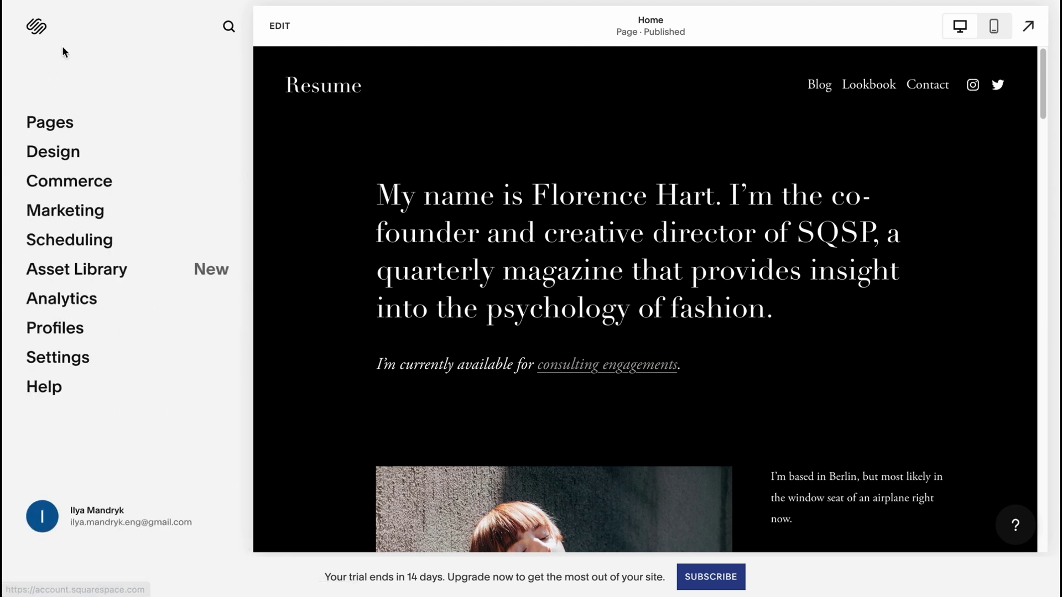
{"action": "left_click", "coordinate": [59, 164]}
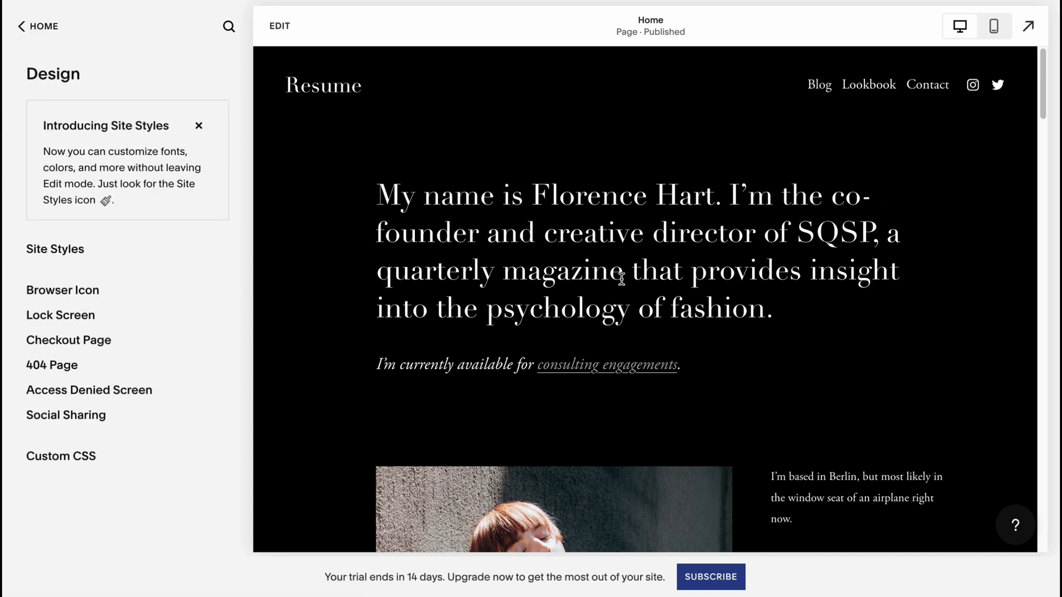
{"action": "left_click", "coordinate": [47, 250]}
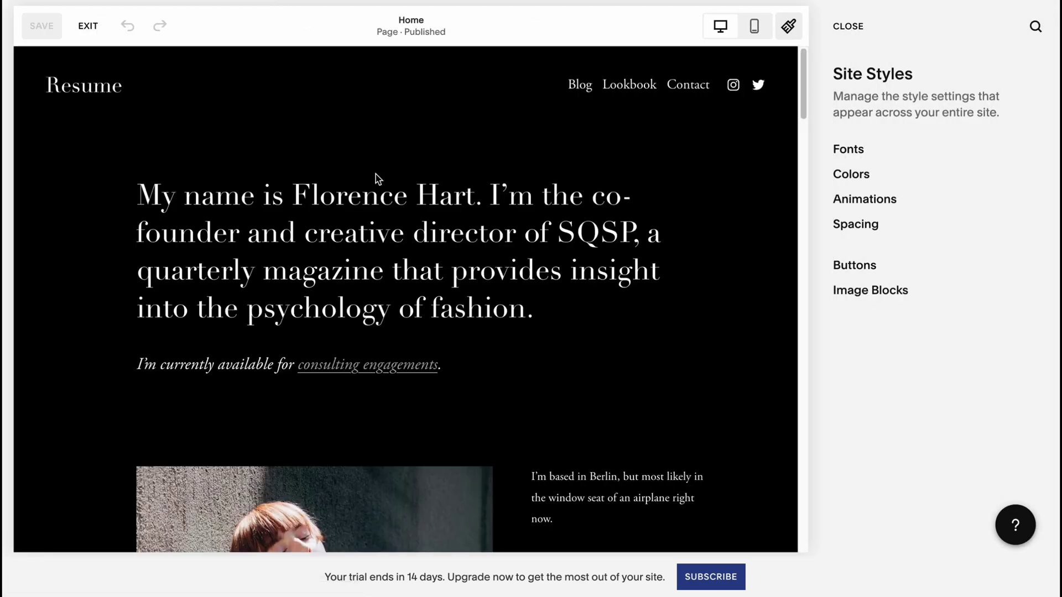
{"action": "left_click", "coordinate": [849, 150]}
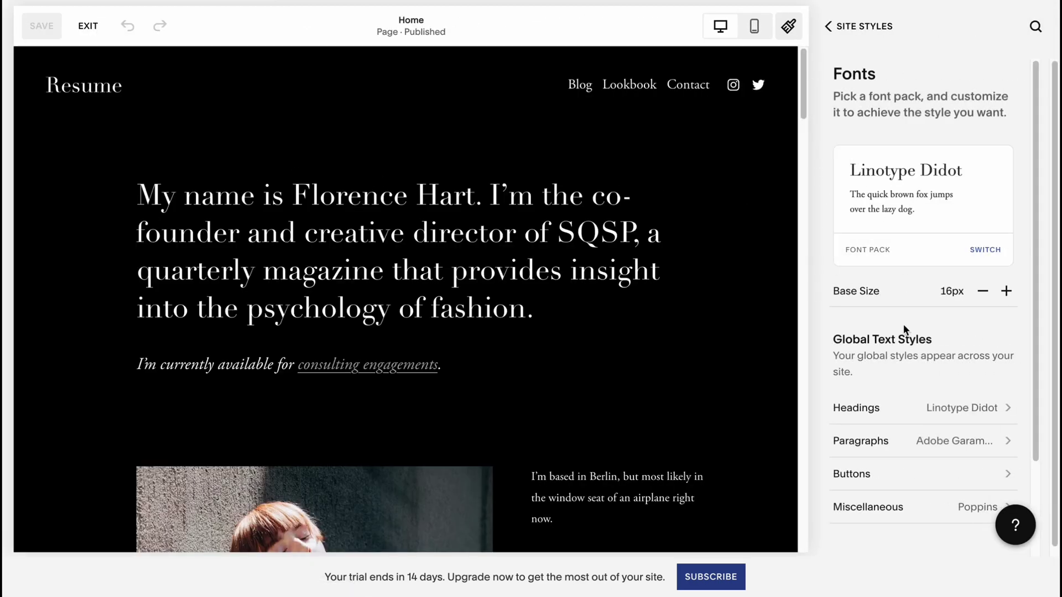
- Compare FINO, Minerva Modern, Didot and HWT Aetna packs, then choose IvyMode and save
{"action": "left_click", "coordinate": [989, 257]}
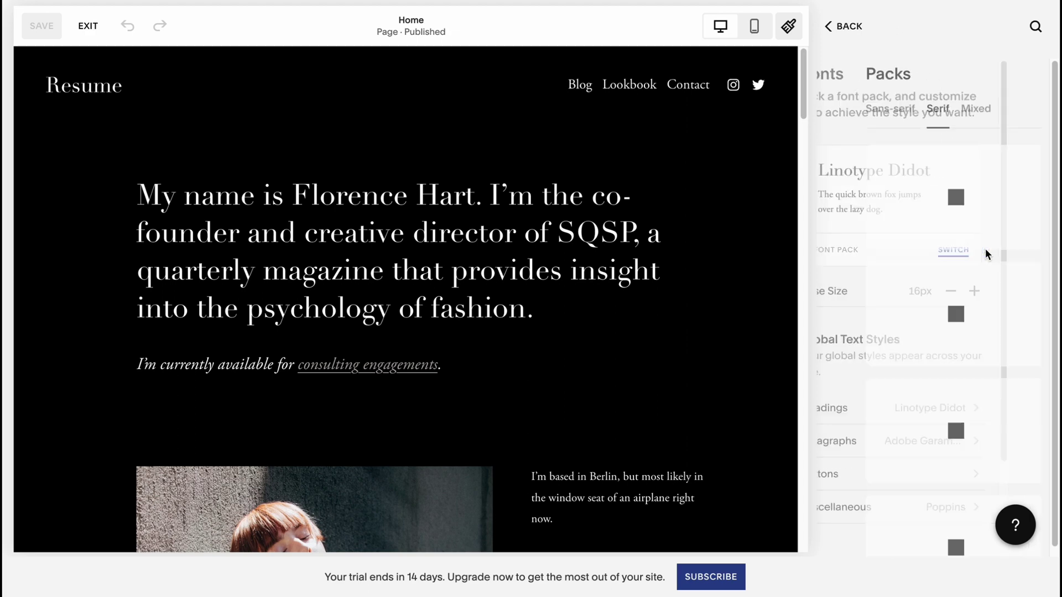
{"action": "left_click", "coordinate": [918, 205]}
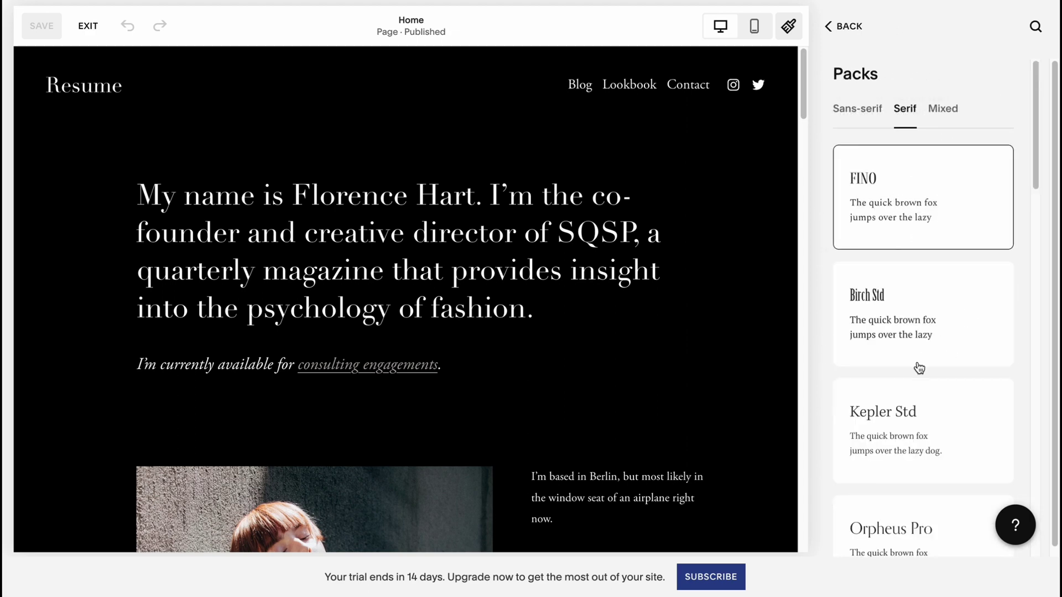
{"action": "scroll", "coordinate": [918, 368], "scroll_direction": "down", "scroll_amount": 5}
{"action": "scroll", "coordinate": [915, 382], "scroll_direction": "down", "scroll_amount": 1}
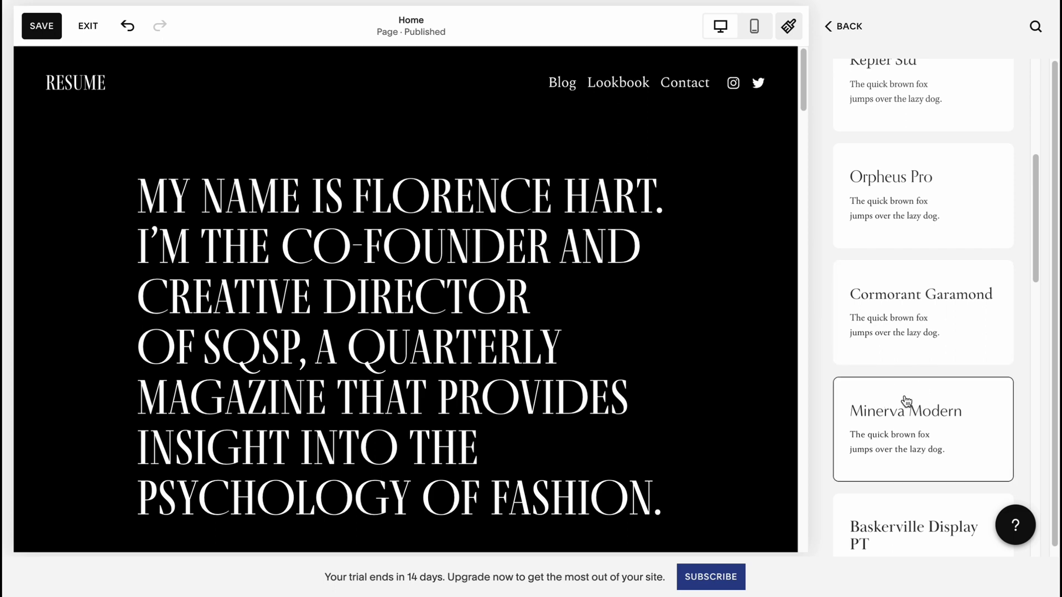
{"action": "left_click", "coordinate": [905, 401]}
{"action": "scroll", "coordinate": [901, 420], "scroll_direction": "down", "scroll_amount": 6}
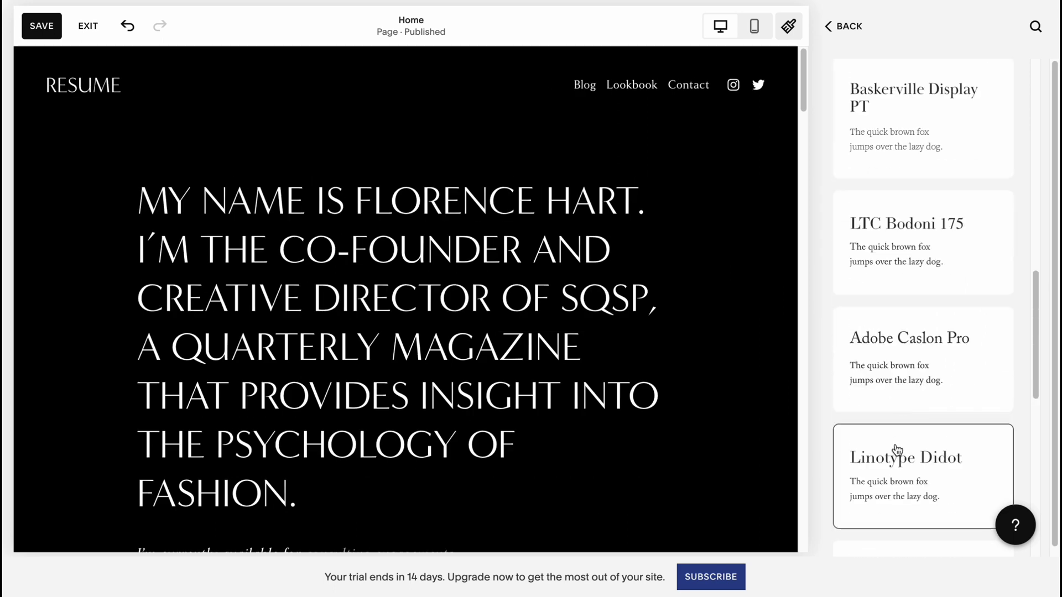
{"action": "left_click", "coordinate": [901, 429]}
{"action": "scroll", "coordinate": [896, 414], "scroll_direction": "down", "scroll_amount": 4}
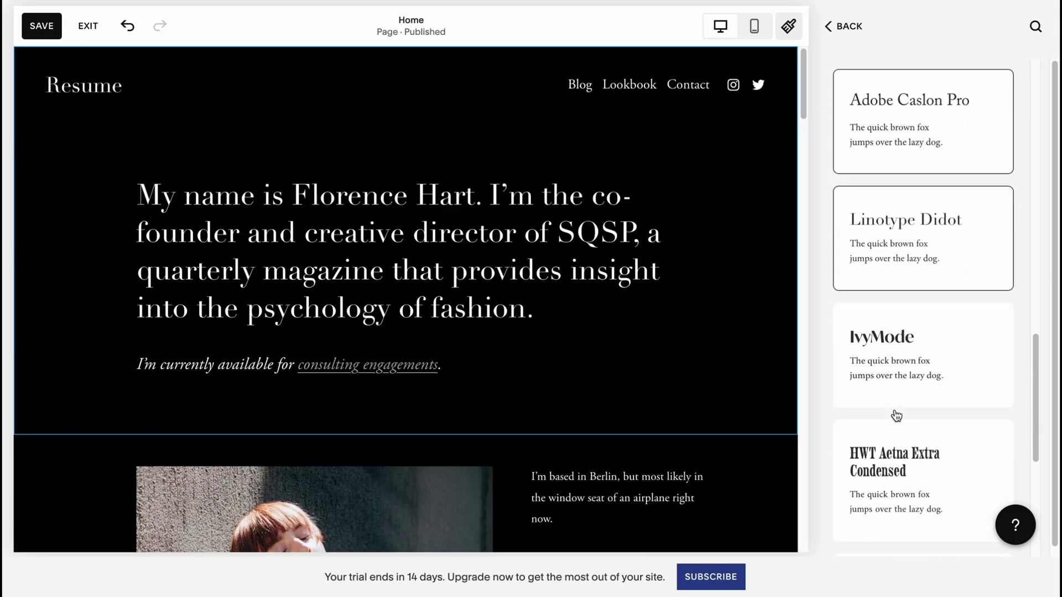
{"action": "left_click", "coordinate": [905, 344]}
{"action": "scroll", "coordinate": [897, 445], "scroll_direction": "down", "scroll_amount": 1}
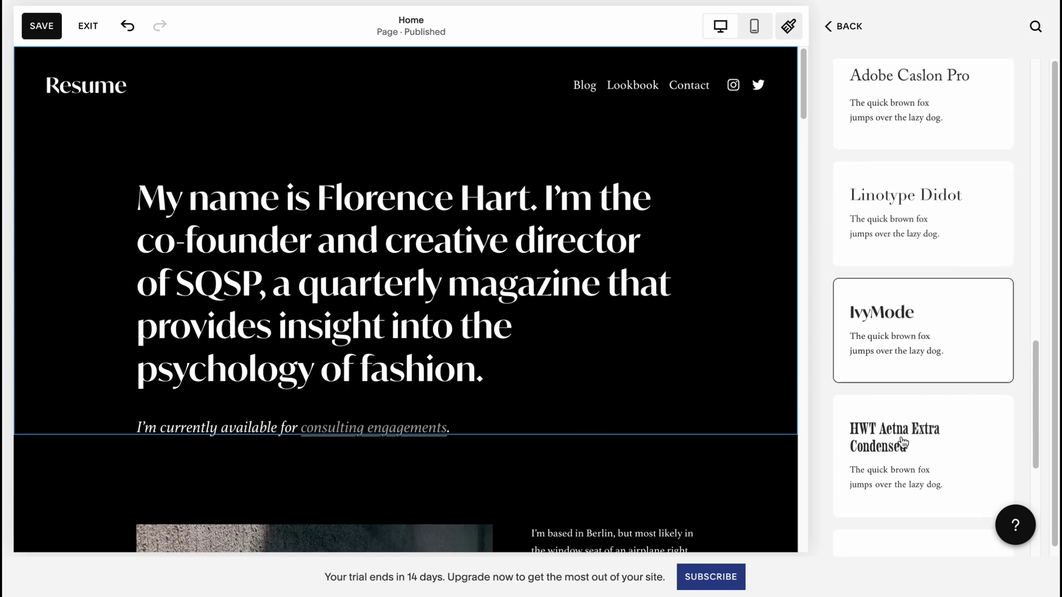
{"action": "left_click", "coordinate": [902, 460]}
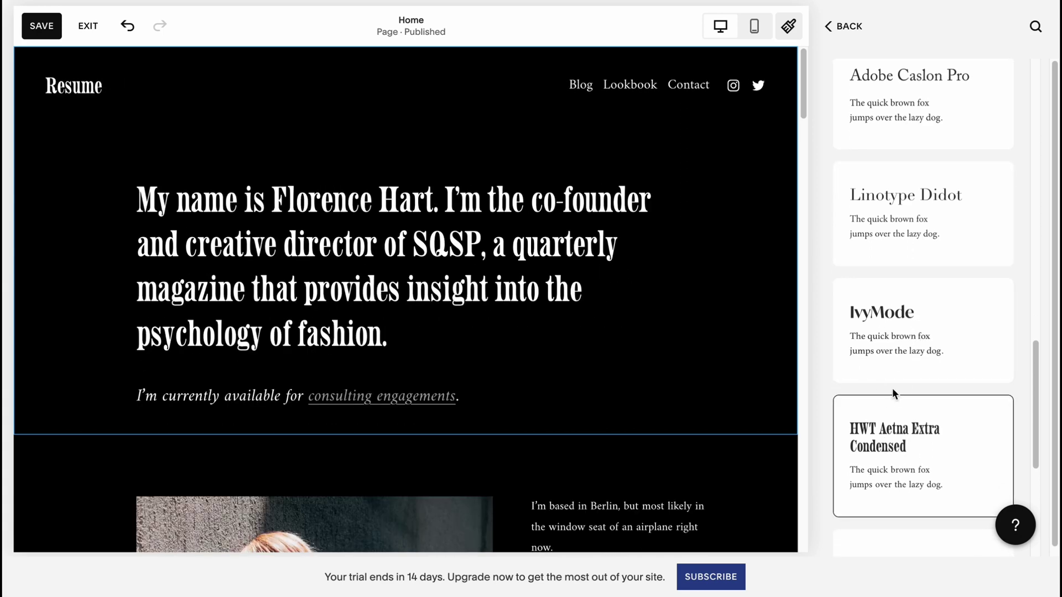
{"action": "left_click", "coordinate": [893, 343]}
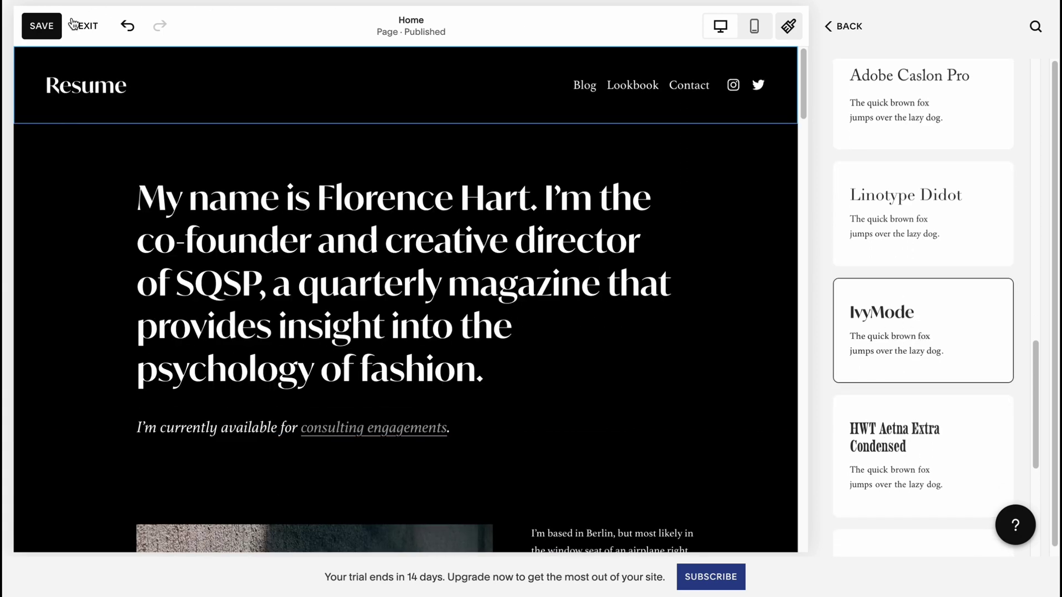
{"action": "left_click", "coordinate": [35, 31]}
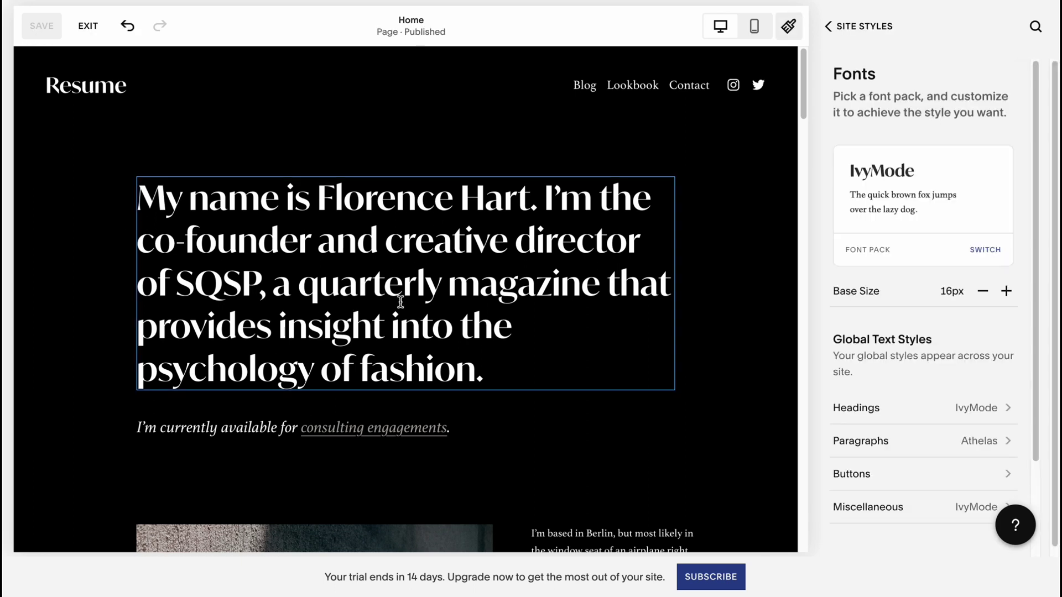
{"action": "left_click", "coordinate": [843, 33]}
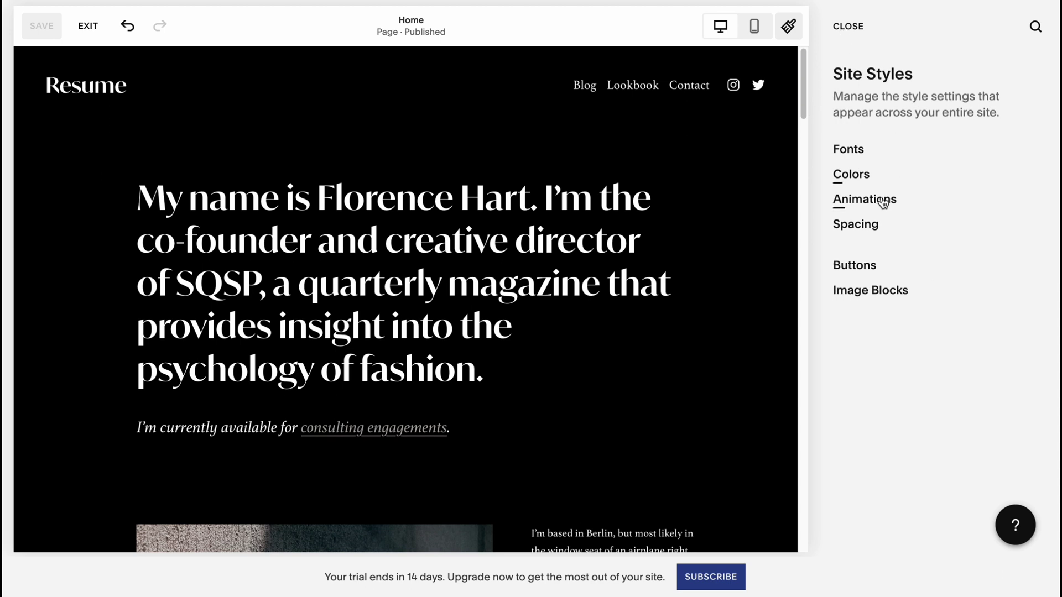
- Compare color palette presets and select the yellow, lavender and orange palette
{"action": "left_click", "coordinate": [857, 179]}
{"action": "left_click", "coordinate": [940, 231]}
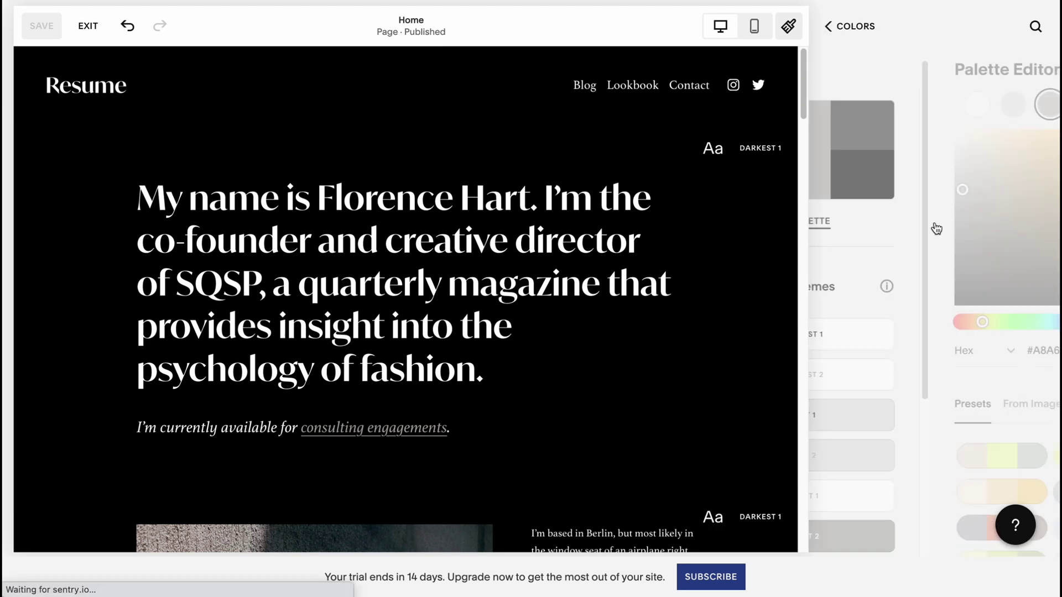
{"action": "left_click", "coordinate": [1004, 463]}
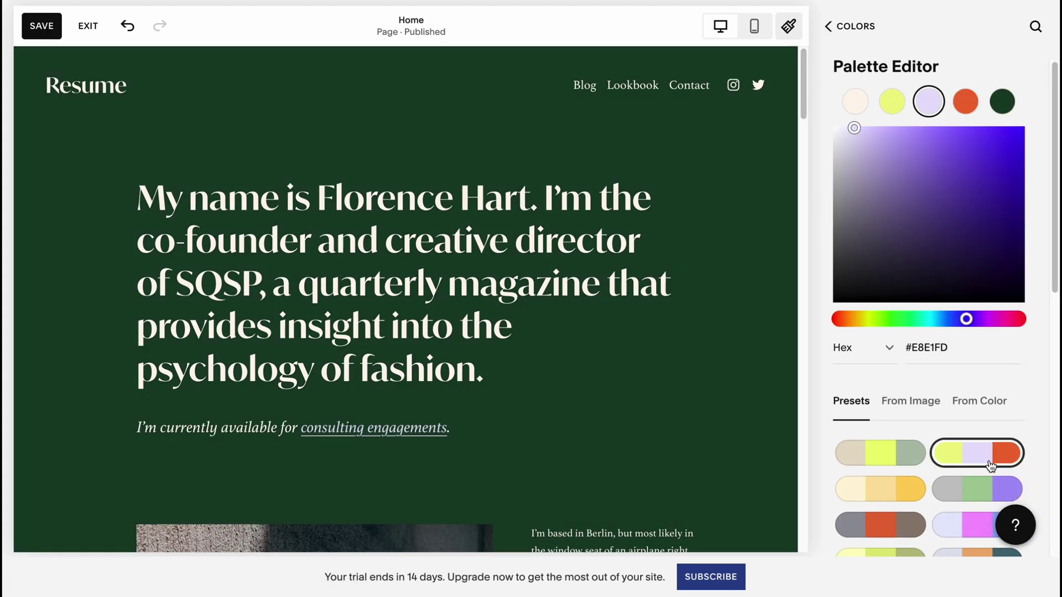
{"action": "scroll", "coordinate": [968, 427], "scroll_direction": "down", "scroll_amount": 3}
{"action": "left_click", "coordinate": [980, 343]}
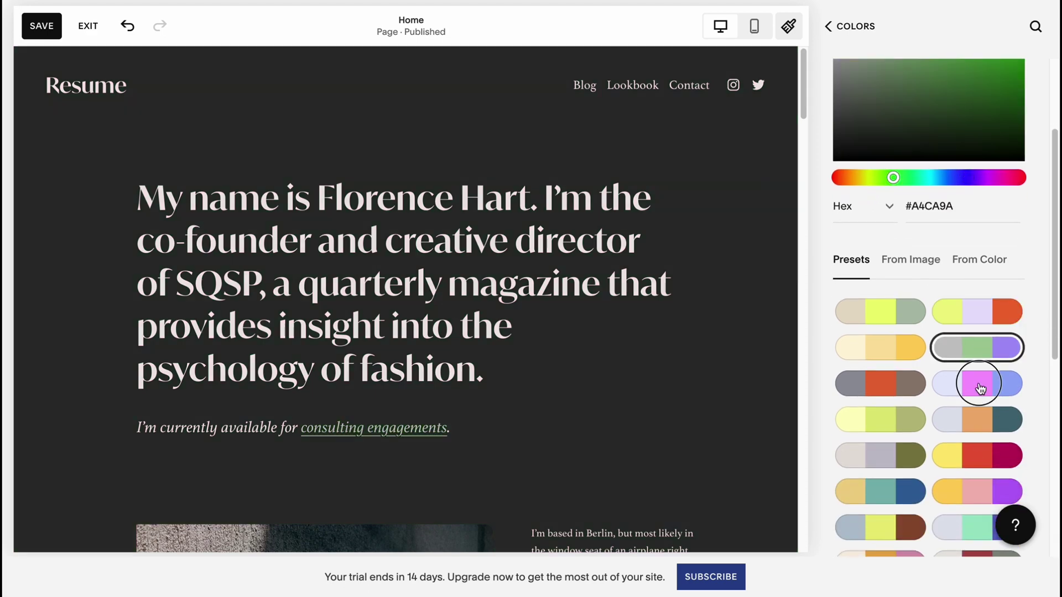
{"action": "left_click", "coordinate": [979, 383]}
{"action": "left_click", "coordinate": [990, 419]}
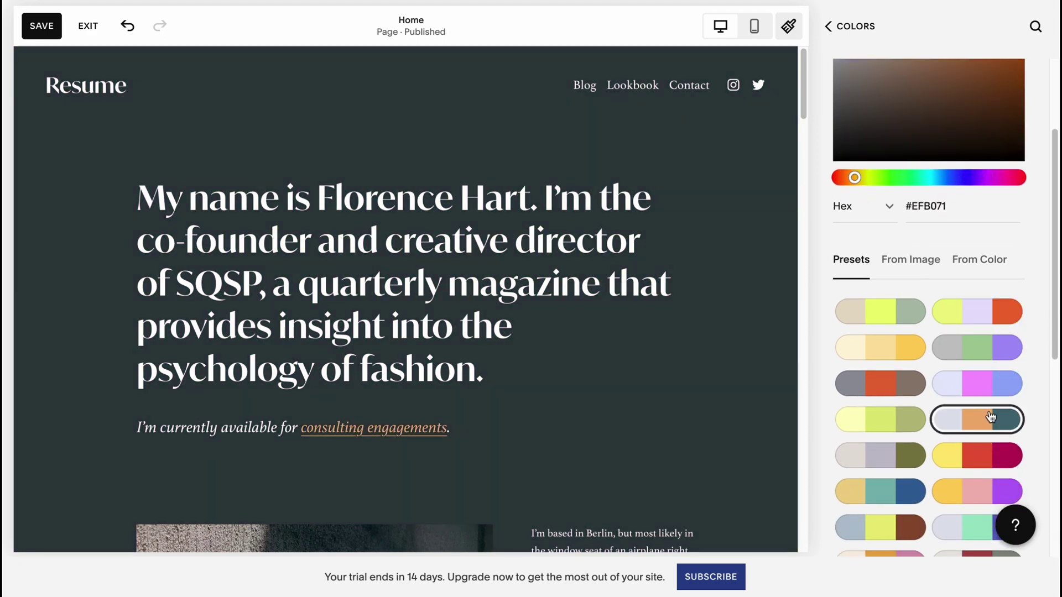
{"action": "left_click", "coordinate": [992, 313]}
- Save the palette, giving the site a dark-green background, and close the style panels
{"action": "scroll", "coordinate": [522, 343], "scroll_direction": "down", "scroll_amount": 12}
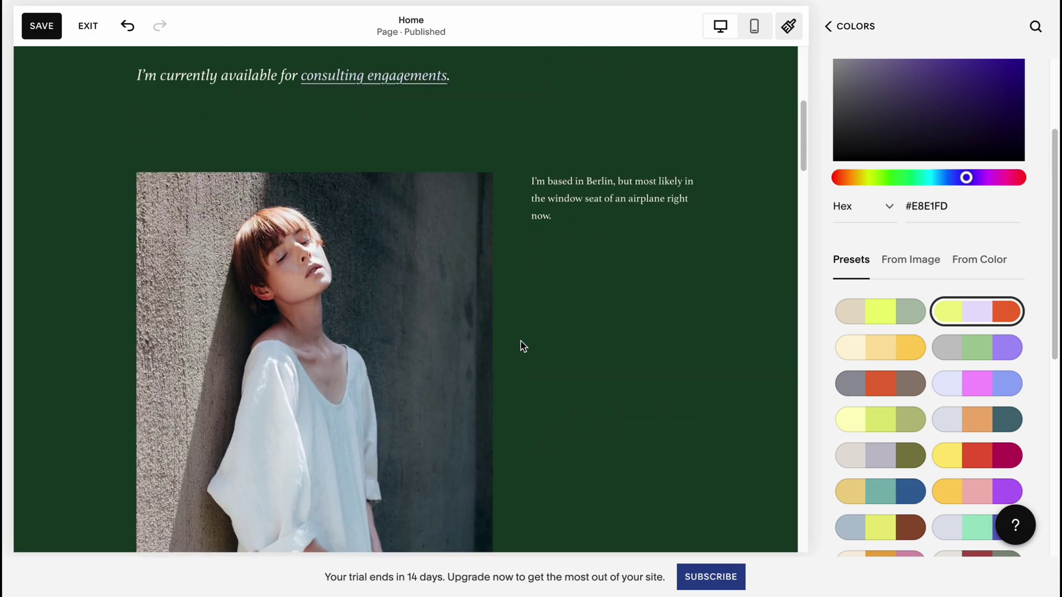
{"action": "scroll", "coordinate": [523, 346], "scroll_direction": "down", "scroll_amount": 15}
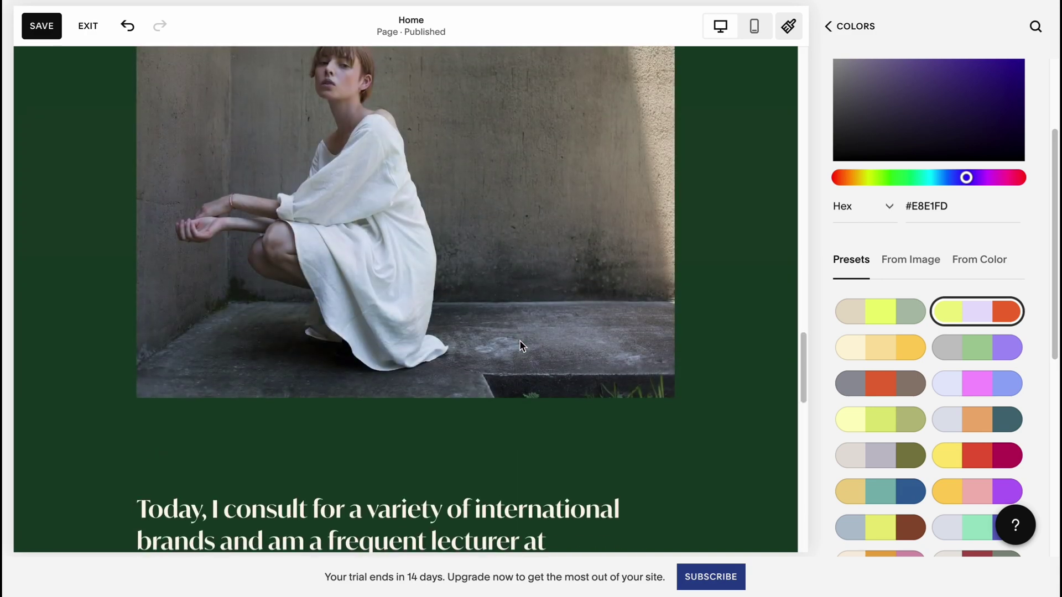
{"action": "scroll", "coordinate": [521, 346], "scroll_direction": "down", "scroll_amount": 10}
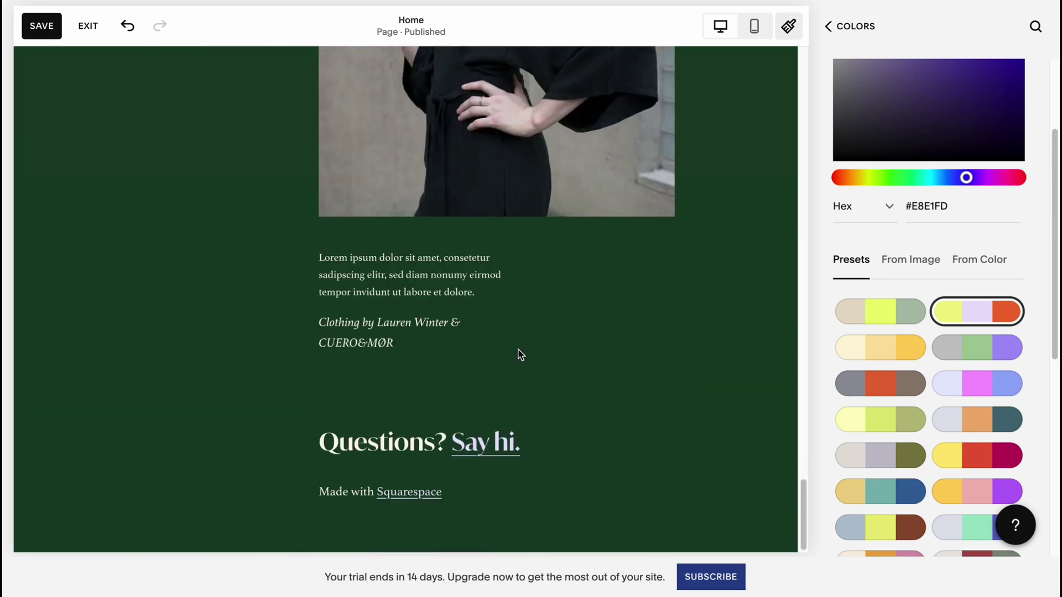
{"action": "scroll", "coordinate": [520, 352], "scroll_direction": "up", "scroll_amount": 12}
{"action": "scroll", "coordinate": [519, 352], "scroll_direction": "up", "scroll_amount": 5}
{"action": "left_click", "coordinate": [40, 28]}
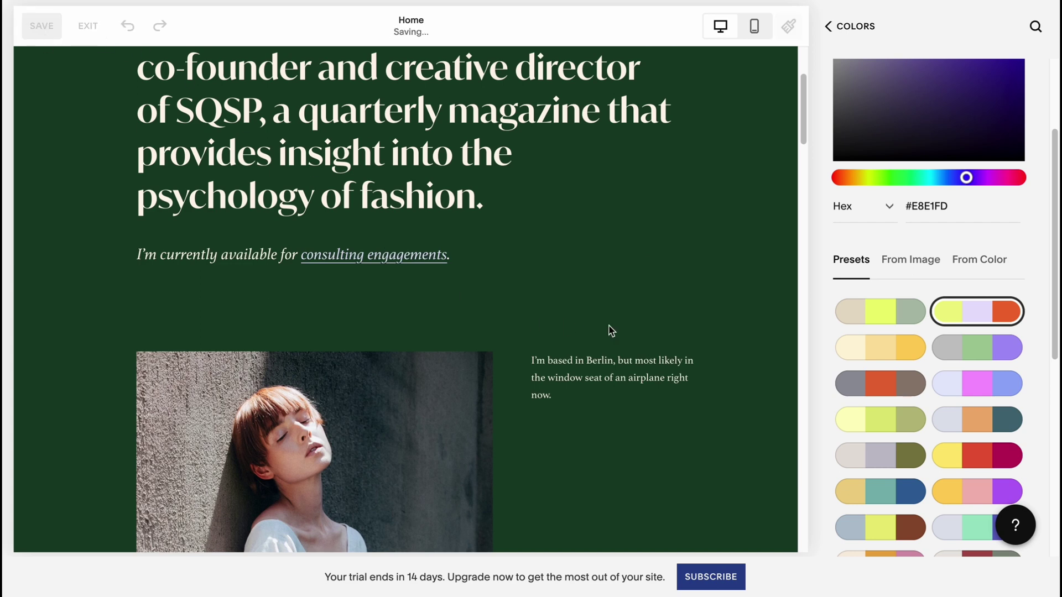
{"action": "scroll", "coordinate": [521, 338], "scroll_direction": "up", "scroll_amount": 3}
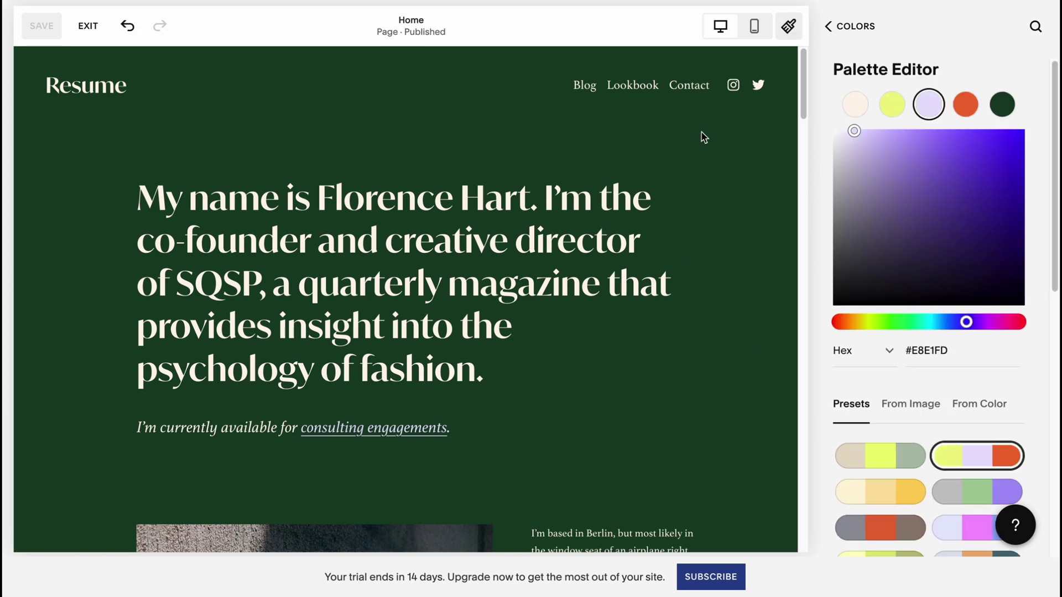
{"action": "left_click", "coordinate": [856, 28]}
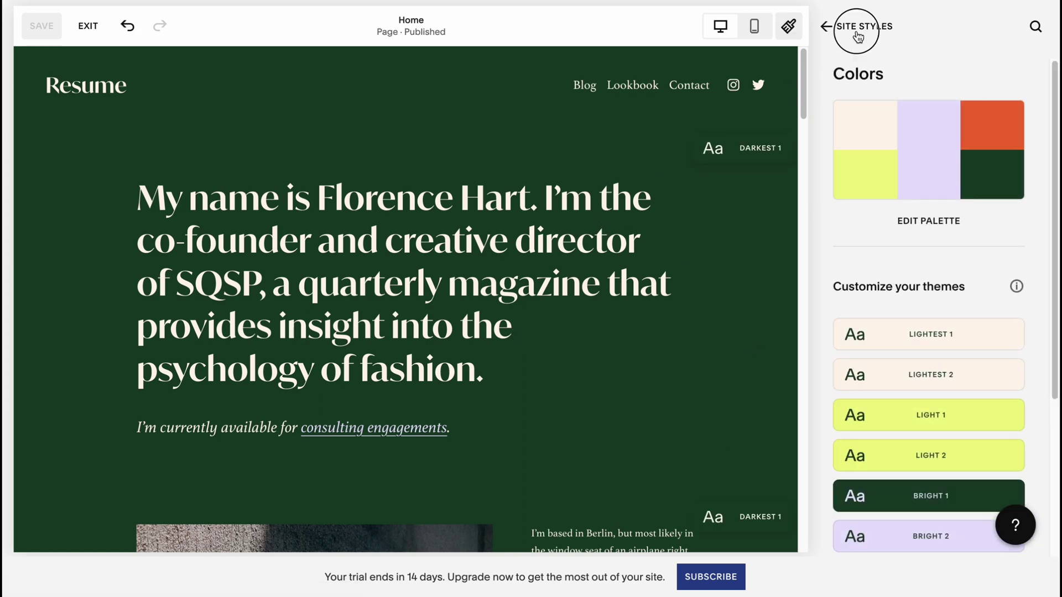
{"action": "left_click", "coordinate": [858, 36]}
{"action": "left_click", "coordinate": [854, 32]}
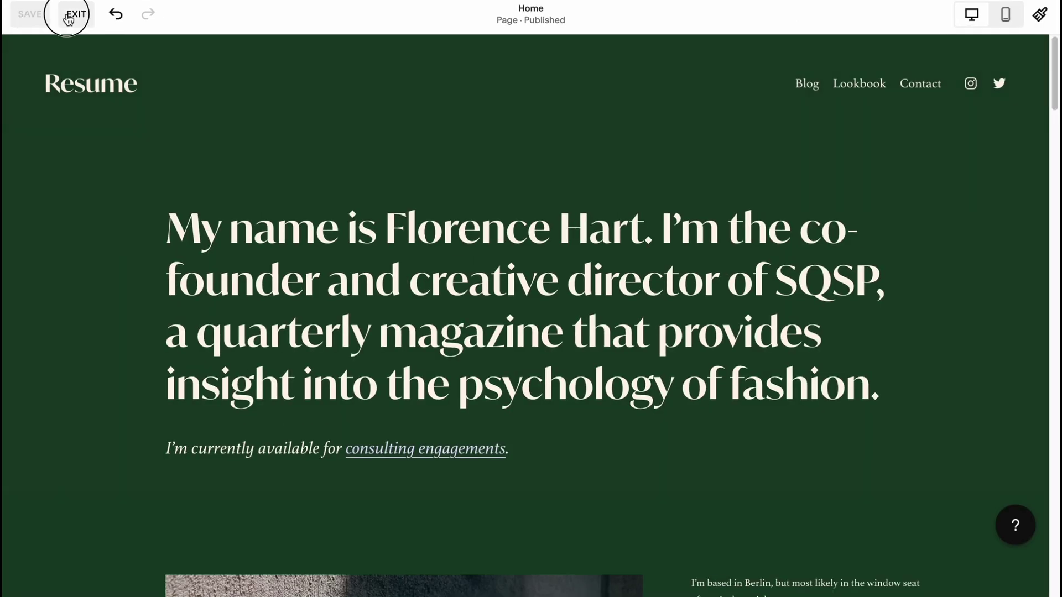
- Exit the editor and view the Traffic, Geography, Sales, Traffic Sources and Search Keywords reports
{"action": "left_click", "coordinate": [68, 16]}
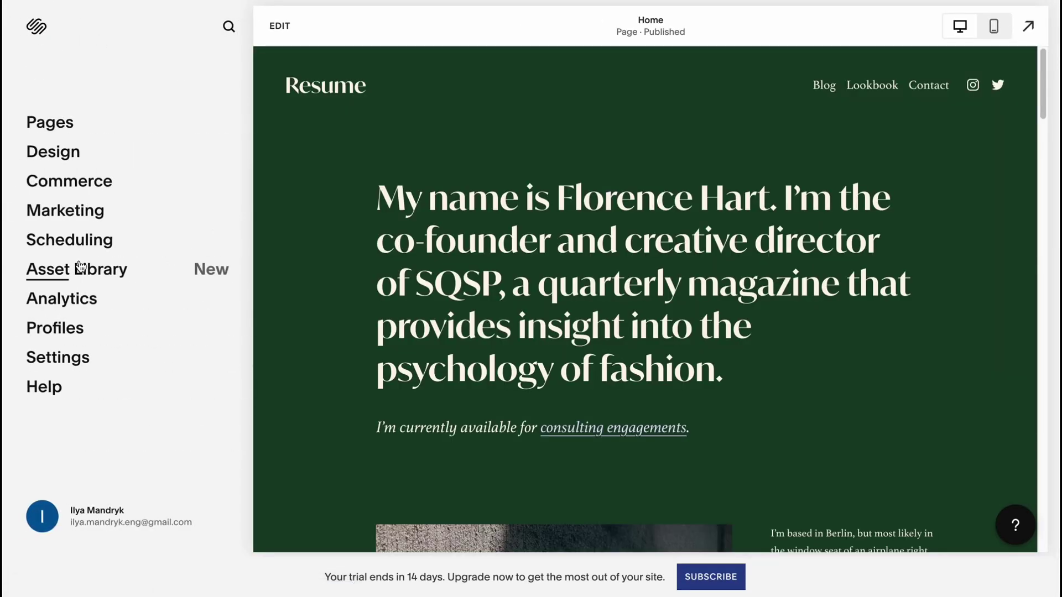
{"action": "left_click", "coordinate": [62, 304]}
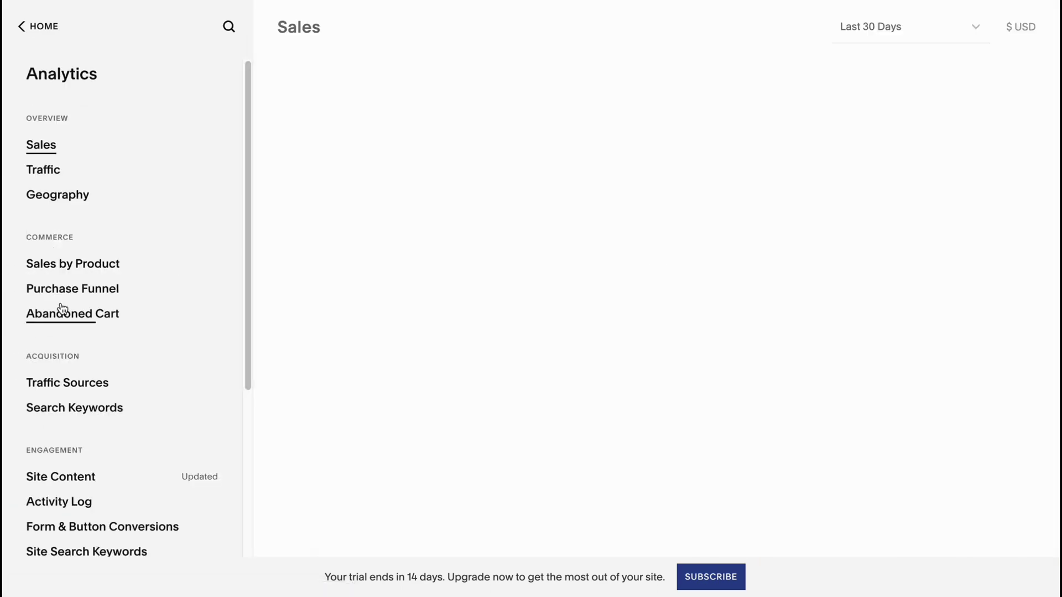
{"action": "left_click", "coordinate": [40, 172]}
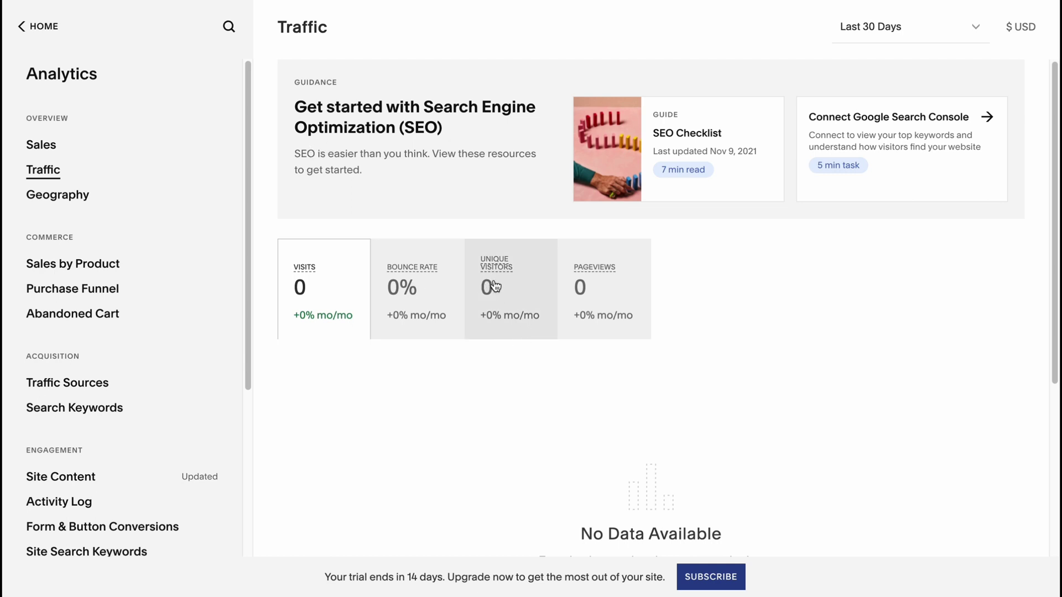
{"action": "left_click", "coordinate": [72, 200]}
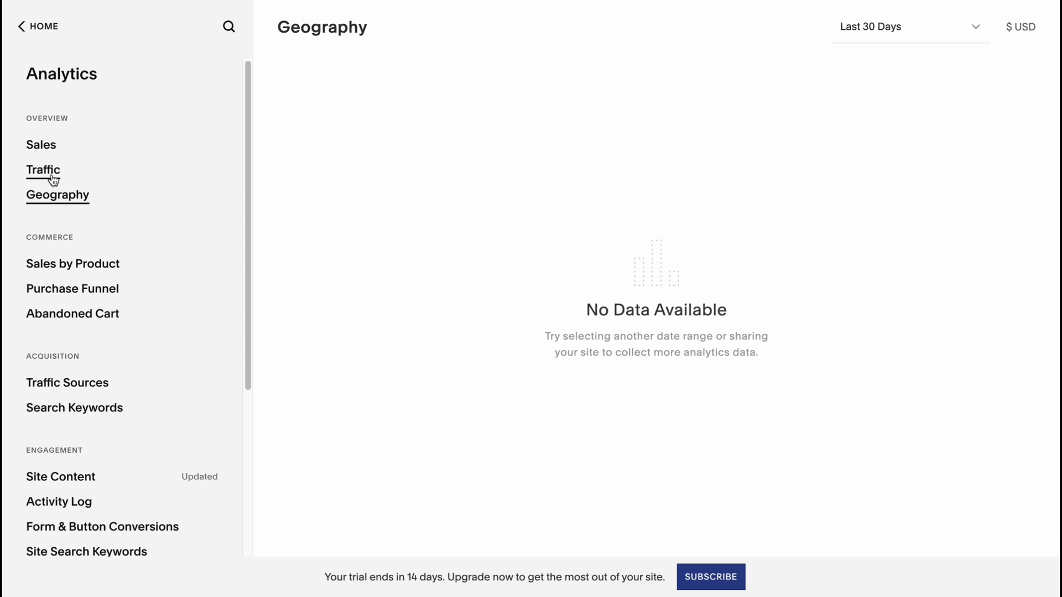
{"action": "left_click", "coordinate": [52, 178]}
{"action": "left_click", "coordinate": [83, 268]}
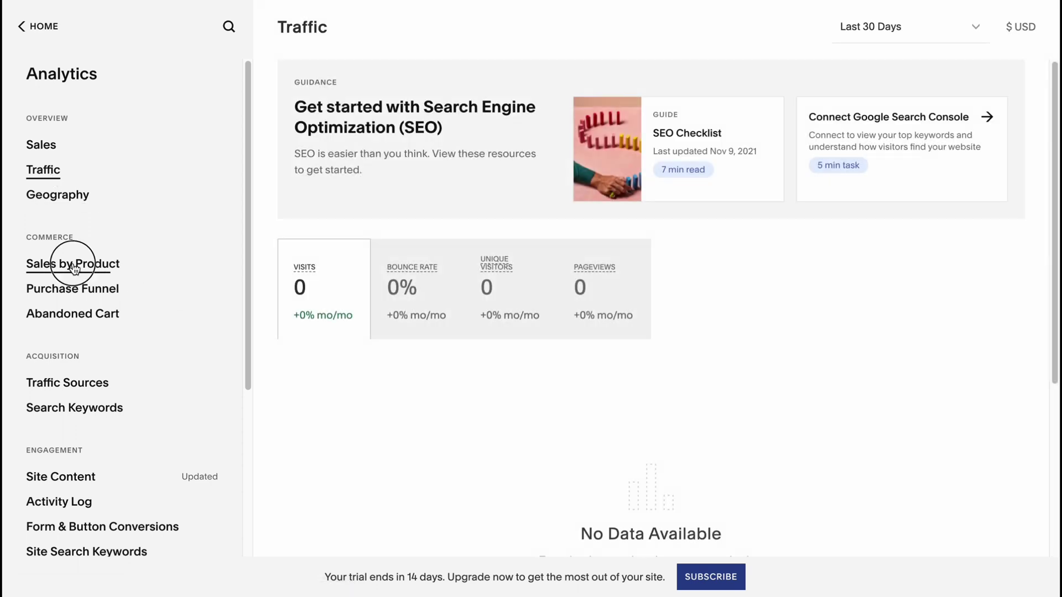
{"action": "left_click", "coordinate": [42, 169]}
{"action": "left_click", "coordinate": [58, 195]}
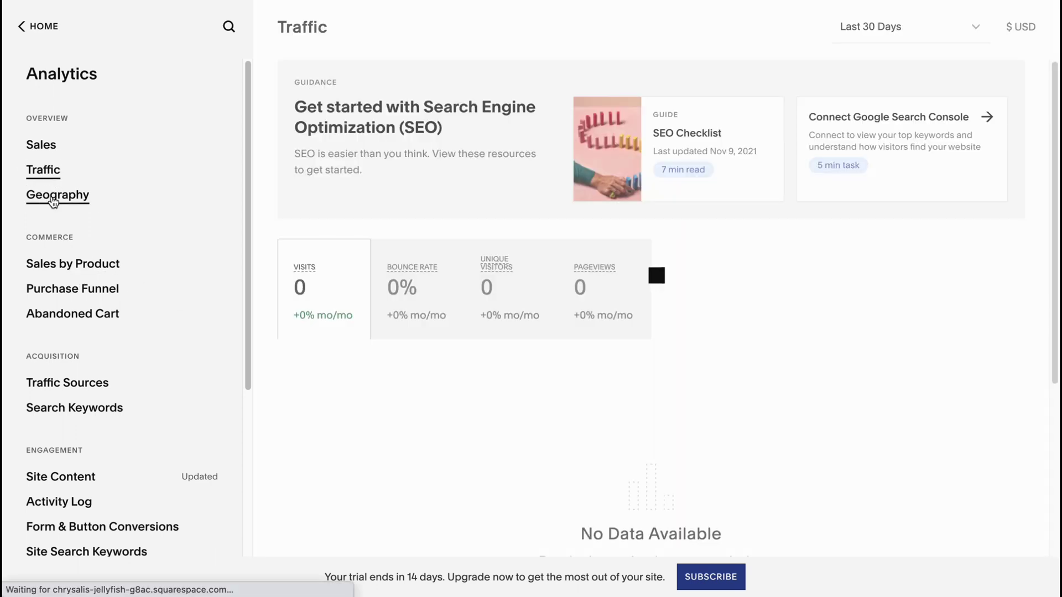
{"action": "left_click", "coordinate": [80, 380]}
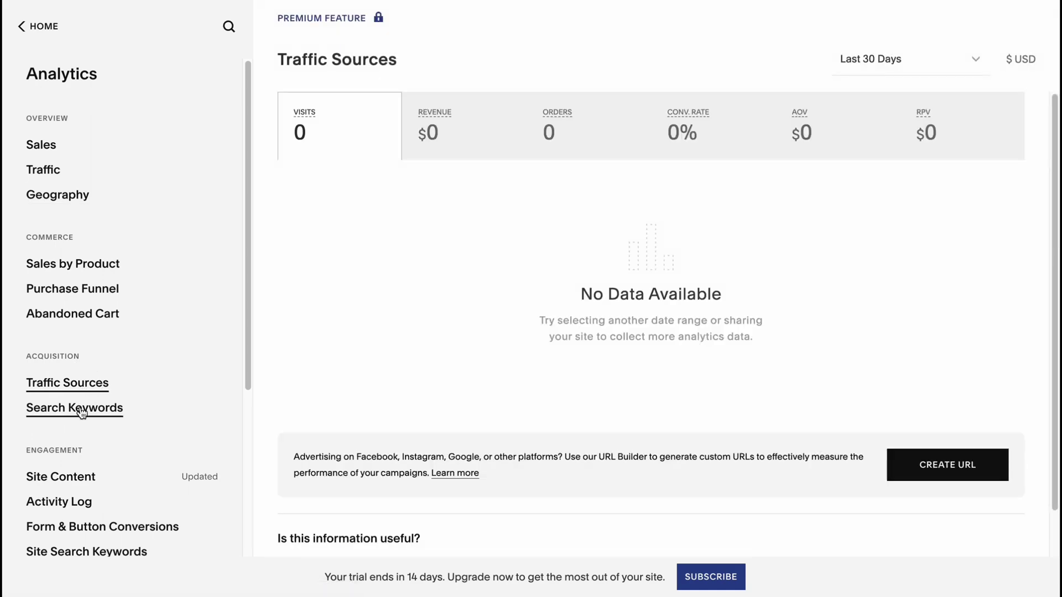
{"action": "left_click", "coordinate": [85, 412]}
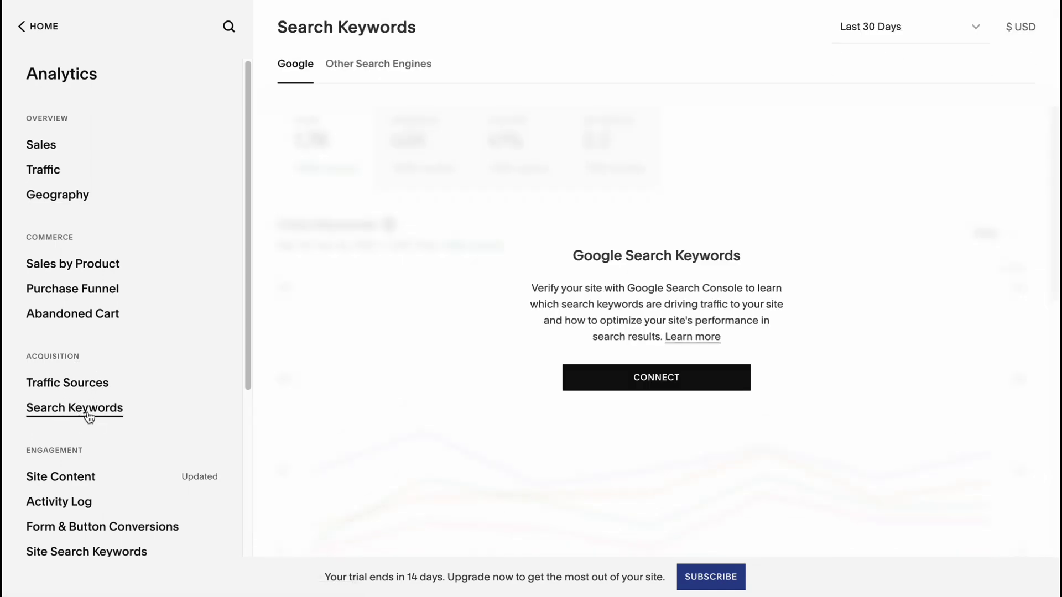
{"action": "left_click", "coordinate": [22, 29]}
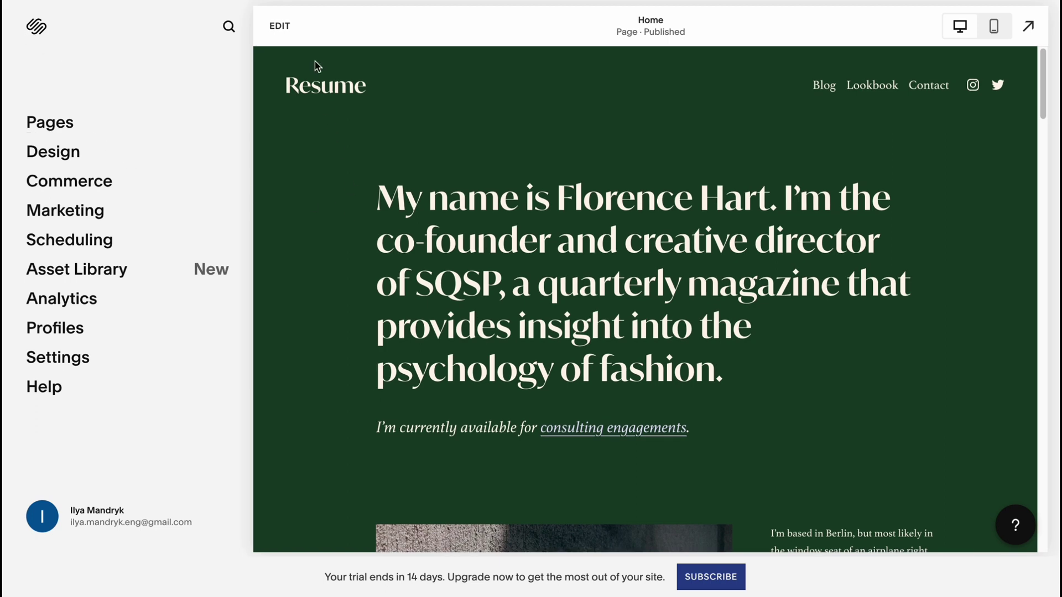
- Replace the hero heading text after 'My name is' with the new name
{"action": "left_click", "coordinate": [275, 32]}
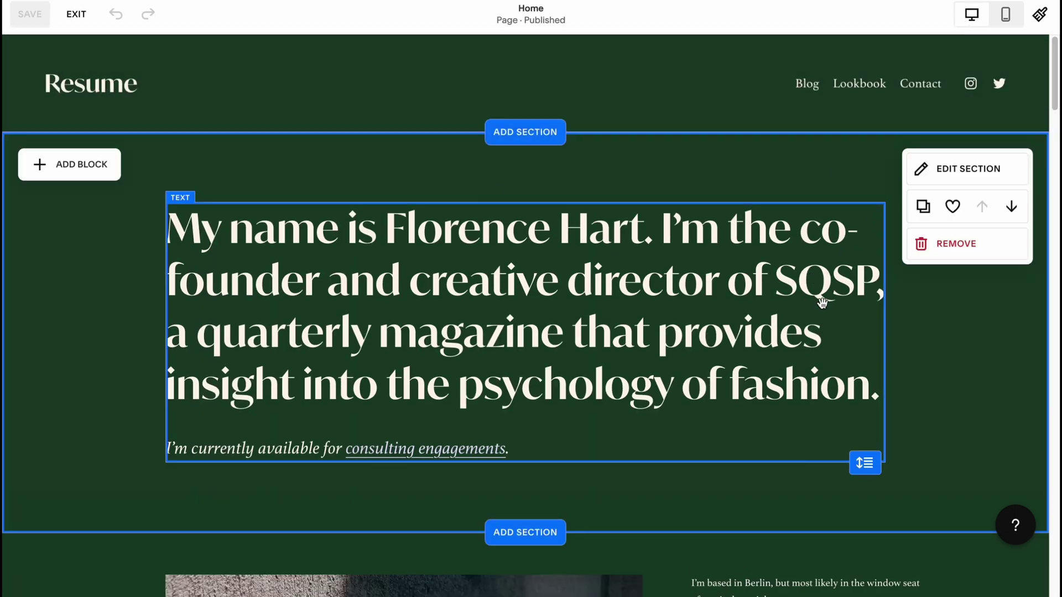
{"action": "scroll", "coordinate": [699, 282], "scroll_direction": "down", "scroll_amount": 2}
{"action": "scroll", "coordinate": [699, 282], "scroll_direction": "down", "scroll_amount": 5}
{"action": "scroll", "coordinate": [690, 289], "scroll_direction": "up", "scroll_amount": 8}
{"action": "triple_click", "coordinate": [410, 267]}
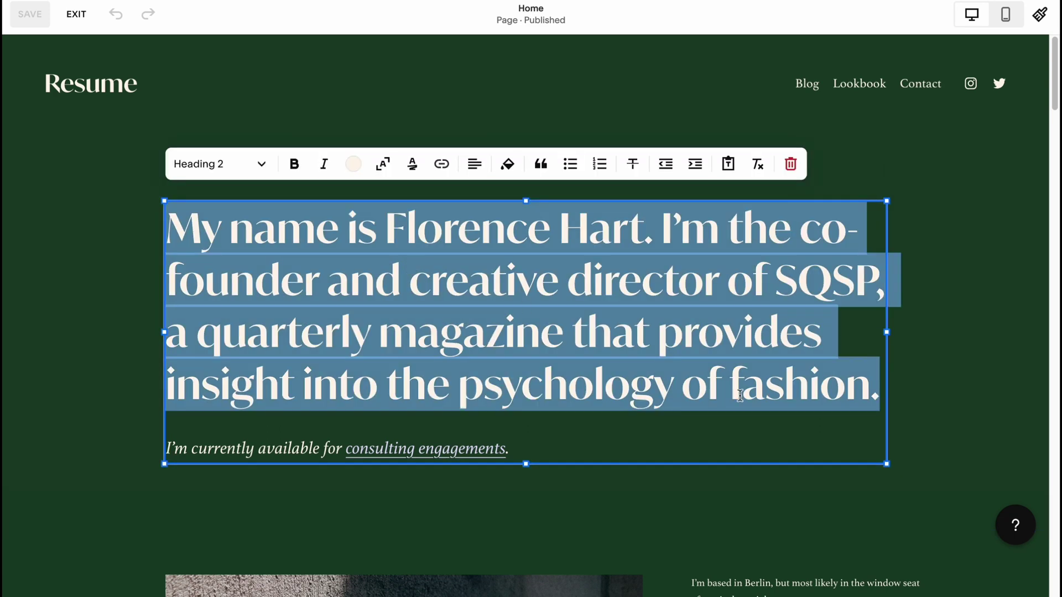
{"action": "left_click", "coordinate": [250, 253]}
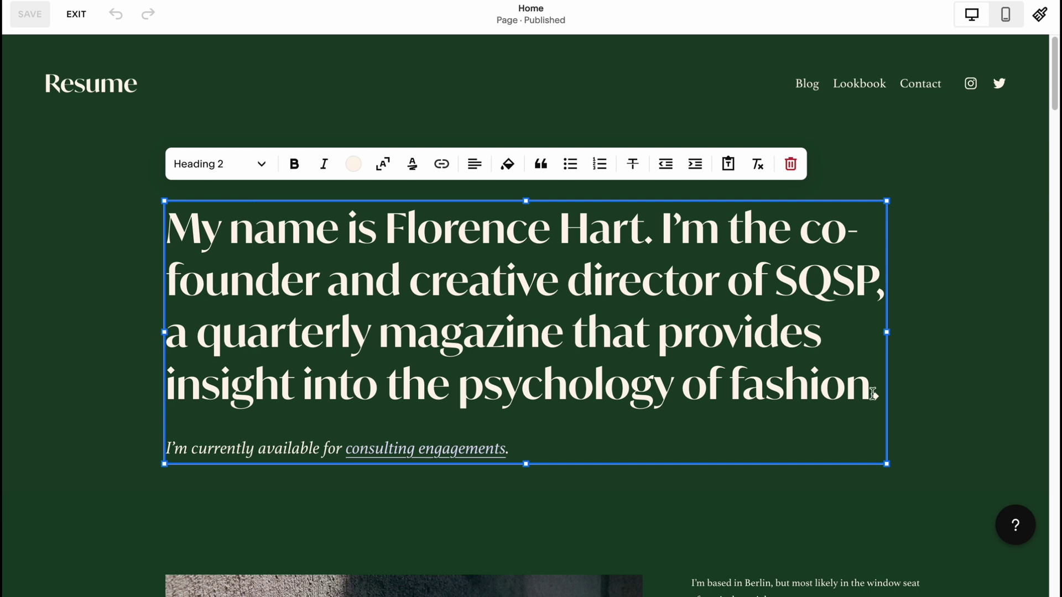
{"action": "left_click_drag", "start_coordinate": [864, 386], "coordinate": [408, 233]}
{"action": "type", "text": "Ilya."}
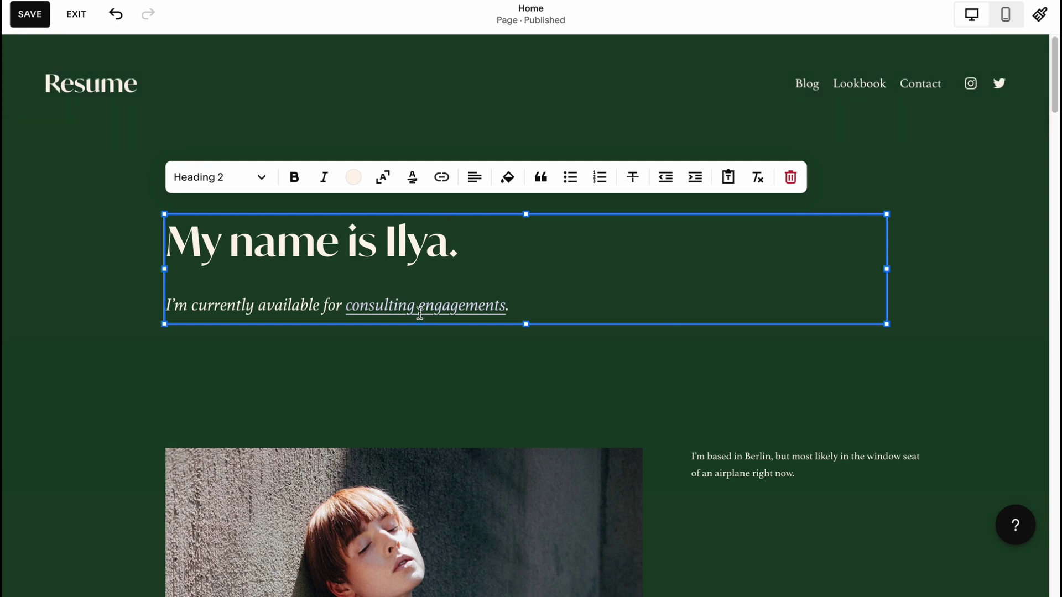
- Make the new heading bold and italic, keep it cream, and format it as a bullet
{"action": "left_click_drag", "start_coordinate": [495, 257], "coordinate": [126, 221]}
{"action": "left_click", "coordinate": [294, 177]}
{"action": "left_click", "coordinate": [326, 178]}
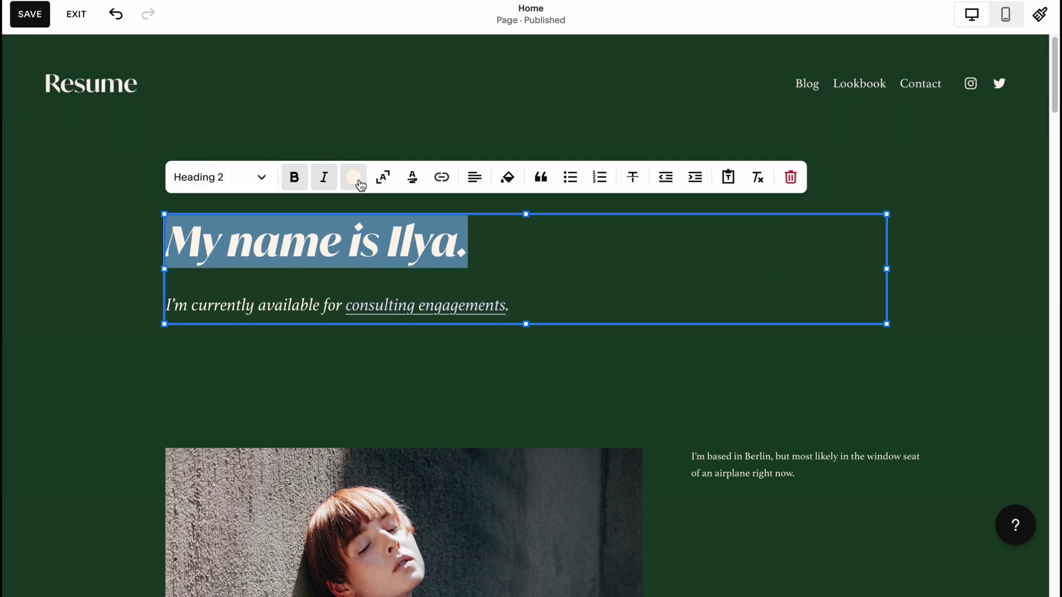
{"action": "left_click", "coordinate": [355, 178]}
{"action": "left_click", "coordinate": [314, 261]}
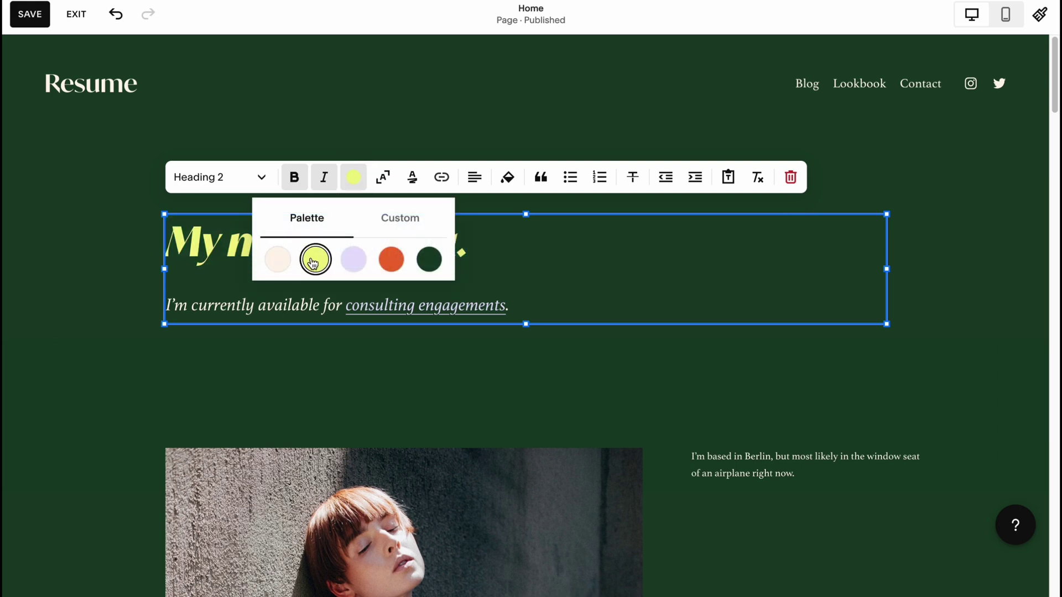
{"action": "left_click", "coordinate": [276, 264]}
{"action": "left_click", "coordinate": [586, 237]}
{"action": "left_click_drag", "start_coordinate": [585, 237], "coordinate": [99, 237]}
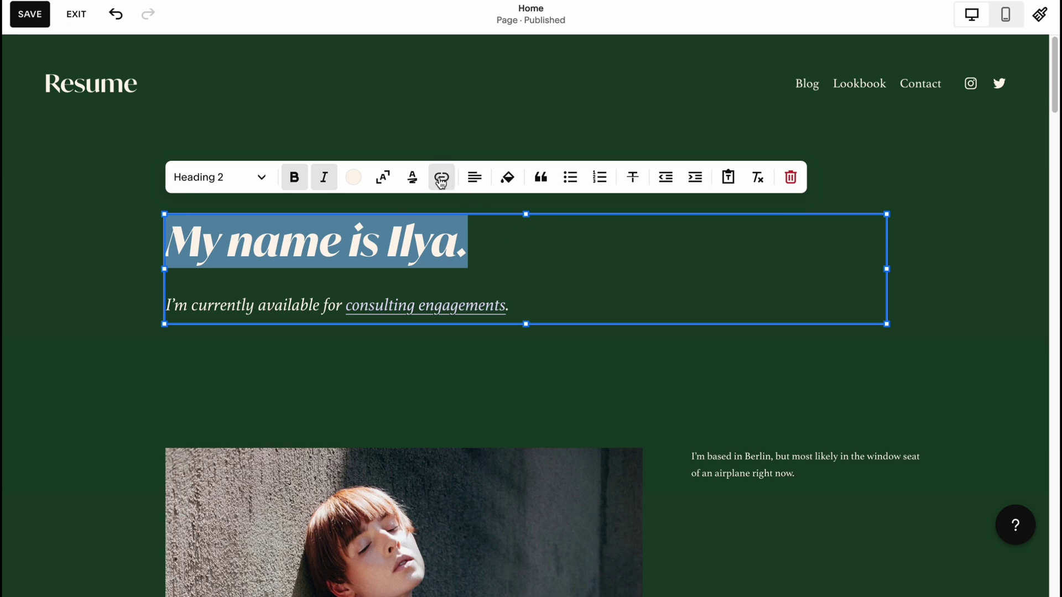
{"action": "left_click", "coordinate": [572, 179]}
{"action": "left_click", "coordinate": [650, 265]}
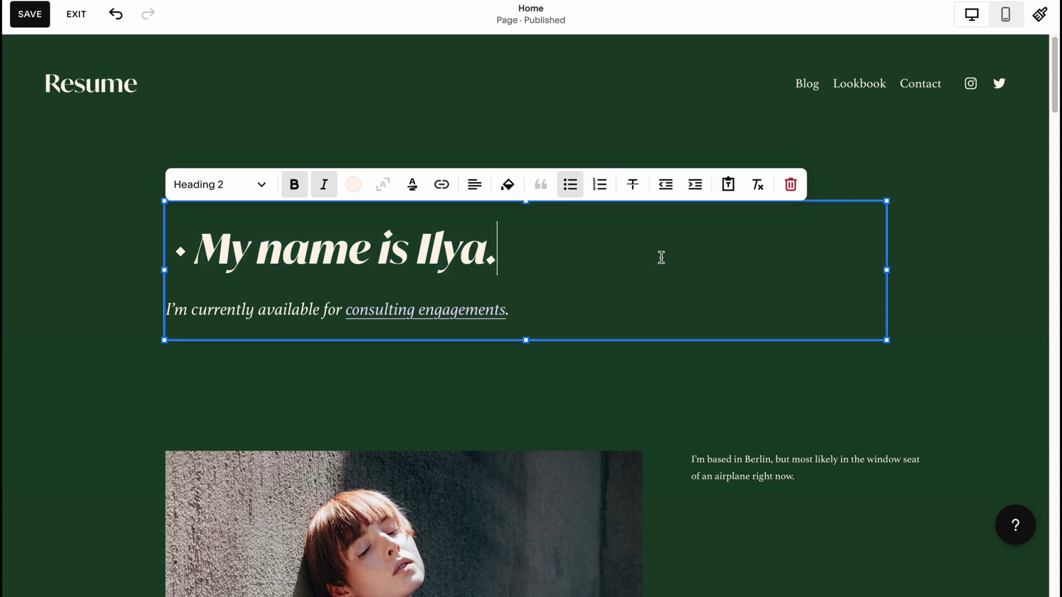
{"action": "left_click", "coordinate": [47, 218]}
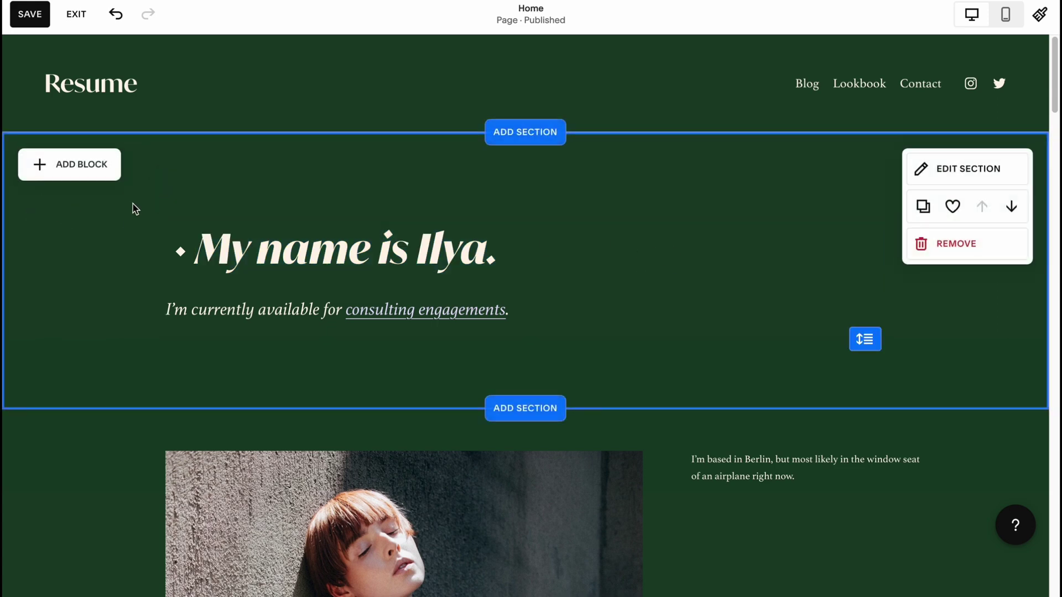
- Add a section below the hero, browsing Contact, About, People, Products, Services and Portfolios layouts
{"action": "left_click", "coordinate": [522, 408]}
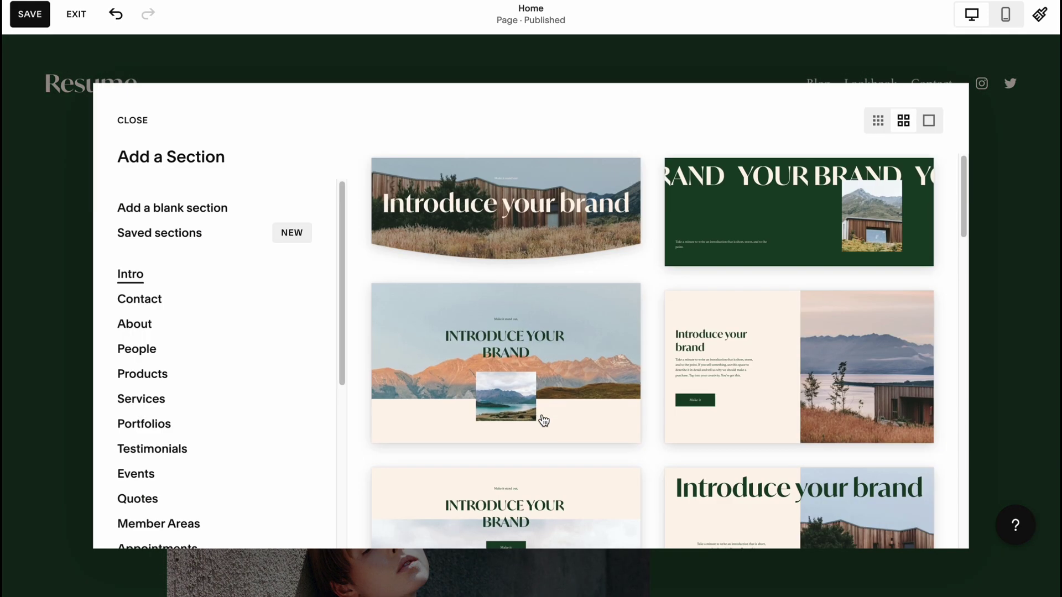
{"action": "left_click", "coordinate": [138, 299]}
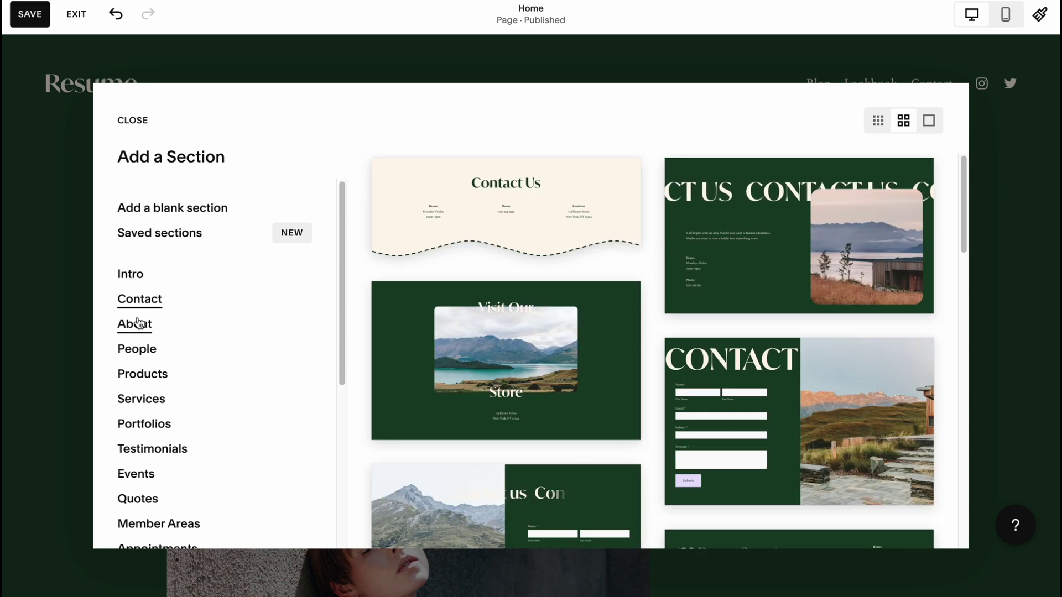
{"action": "scroll", "coordinate": [101, 294], "scroll_direction": "down", "scroll_amount": 2}
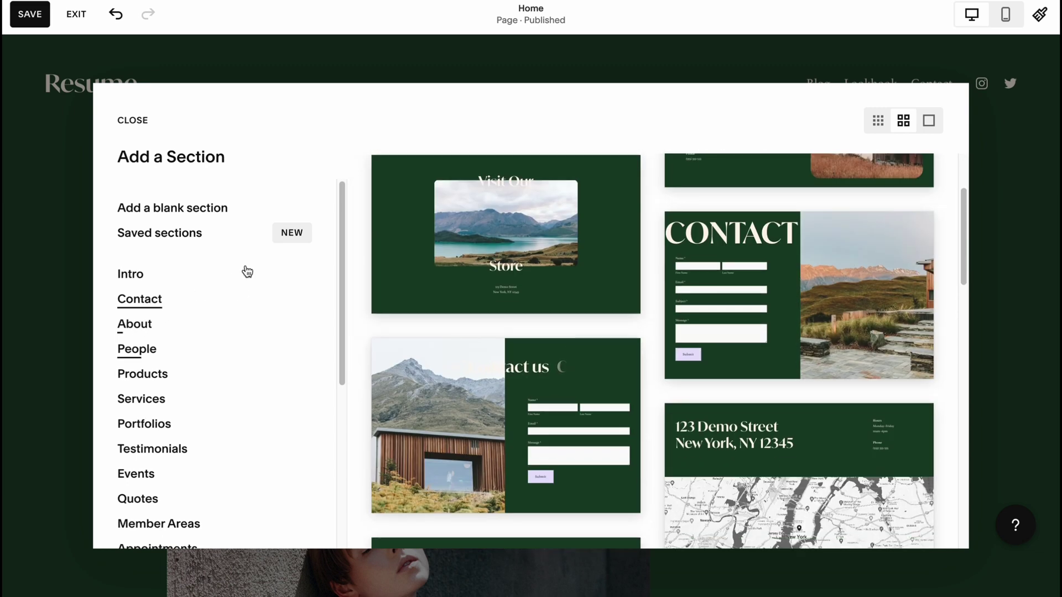
{"action": "left_click", "coordinate": [149, 327]}
{"action": "scroll", "coordinate": [660, 414], "scroll_direction": "down", "scroll_amount": 2}
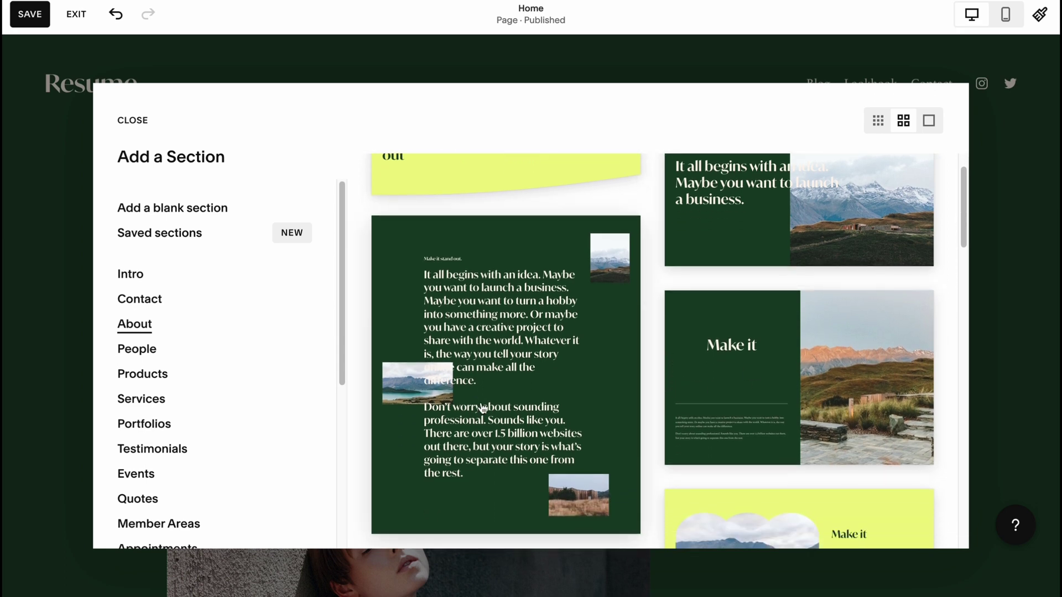
{"action": "scroll", "coordinate": [550, 398], "scroll_direction": "down", "scroll_amount": 3}
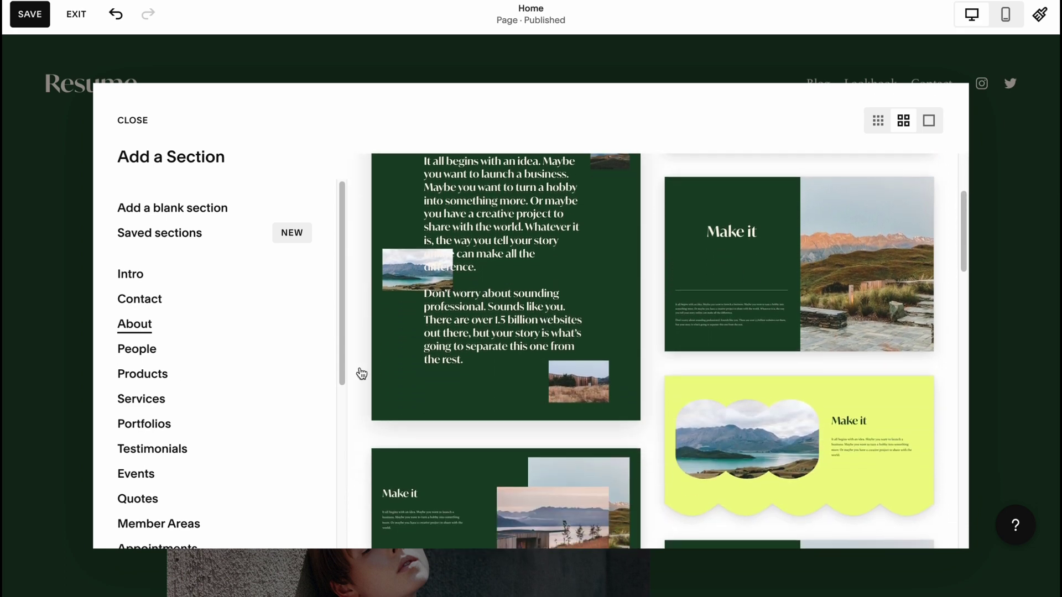
{"action": "left_click", "coordinate": [145, 349]}
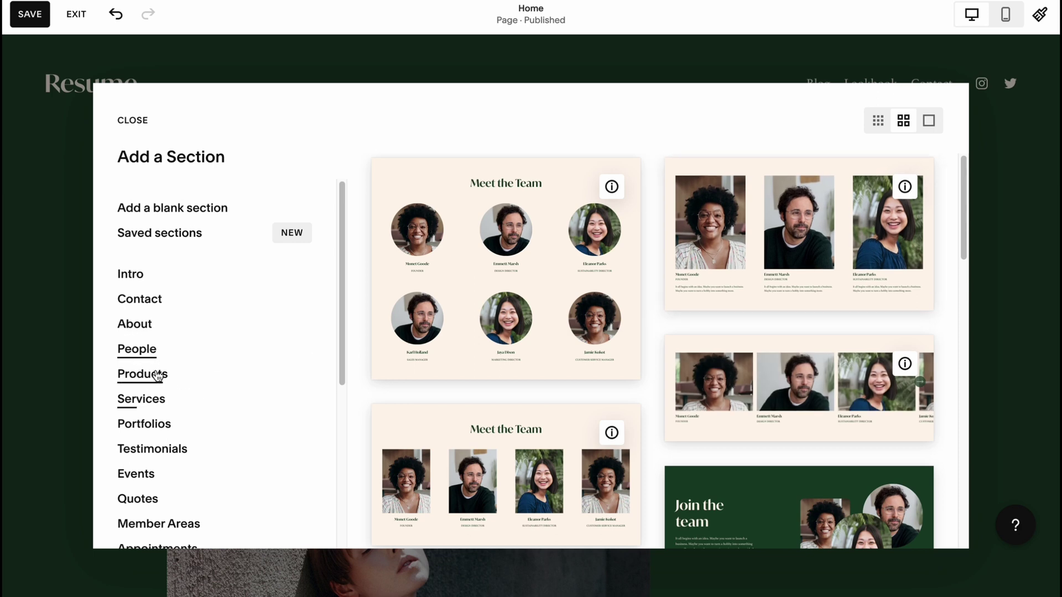
{"action": "left_click", "coordinate": [143, 376]}
{"action": "left_click", "coordinate": [155, 405]}
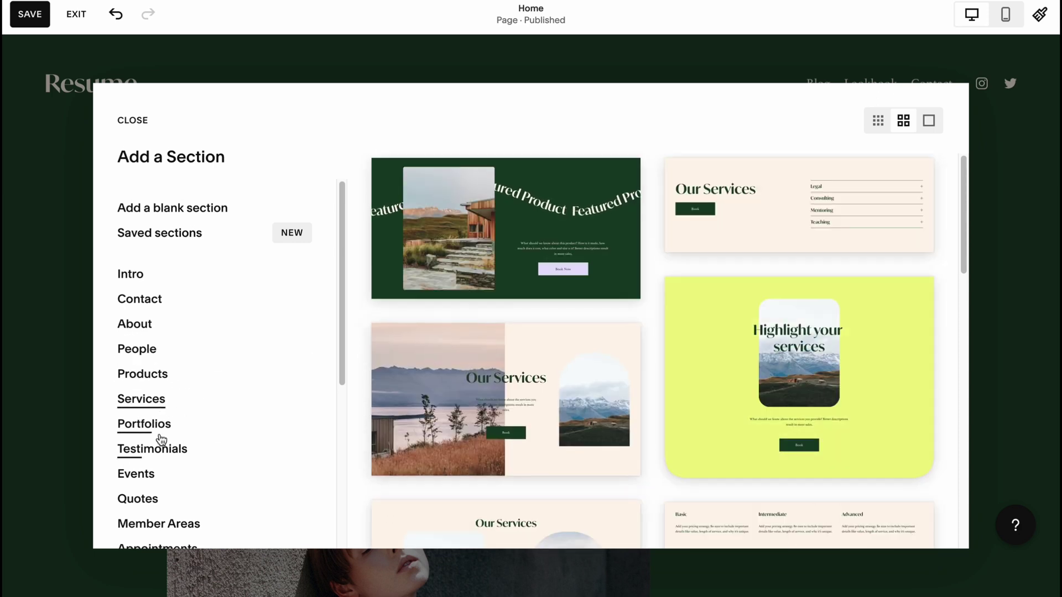
{"action": "left_click", "coordinate": [151, 427]}
- Browse Testimonials, Events, Quotes, Member Areas and Appointments layouts, then return to Contact layouts
{"action": "scroll", "coordinate": [582, 393], "scroll_direction": "down", "scroll_amount": 3}
{"action": "left_click", "coordinate": [146, 449]}
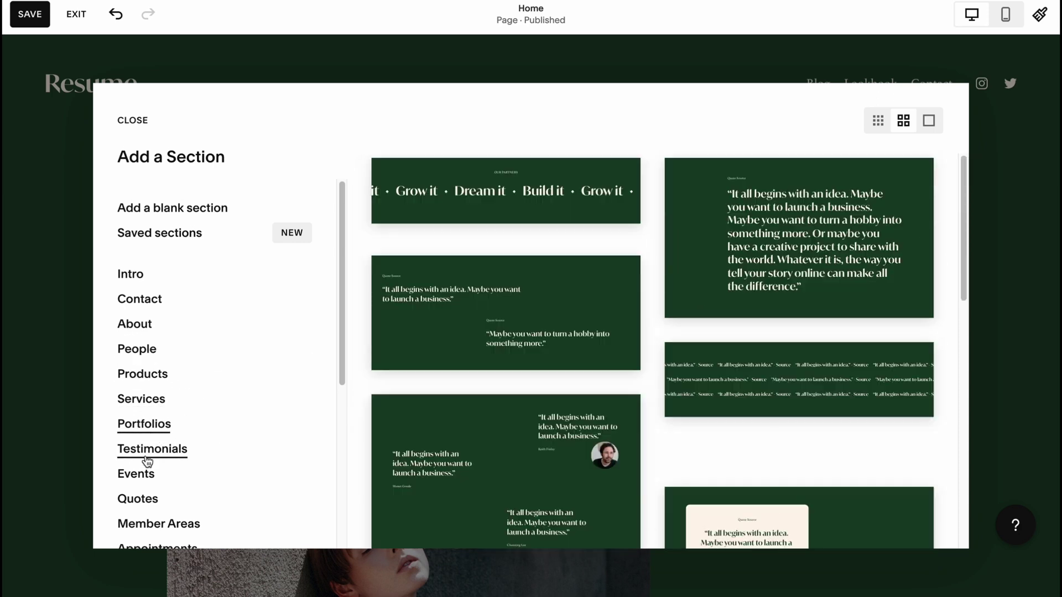
{"action": "left_click", "coordinate": [138, 474]}
{"action": "scroll", "coordinate": [549, 403], "scroll_direction": "down", "scroll_amount": 6}
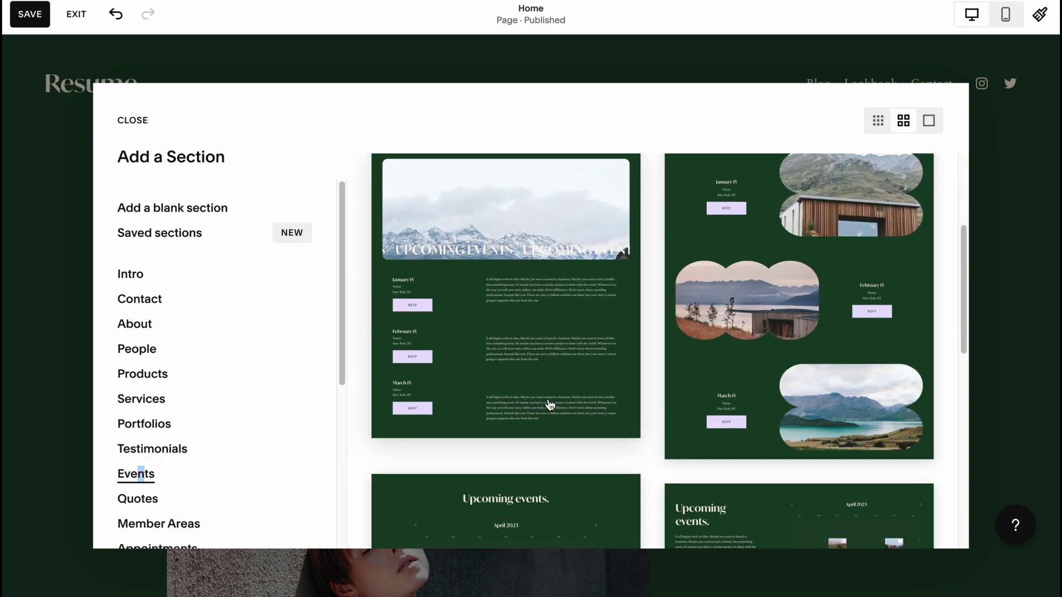
{"action": "left_click", "coordinate": [152, 489]}
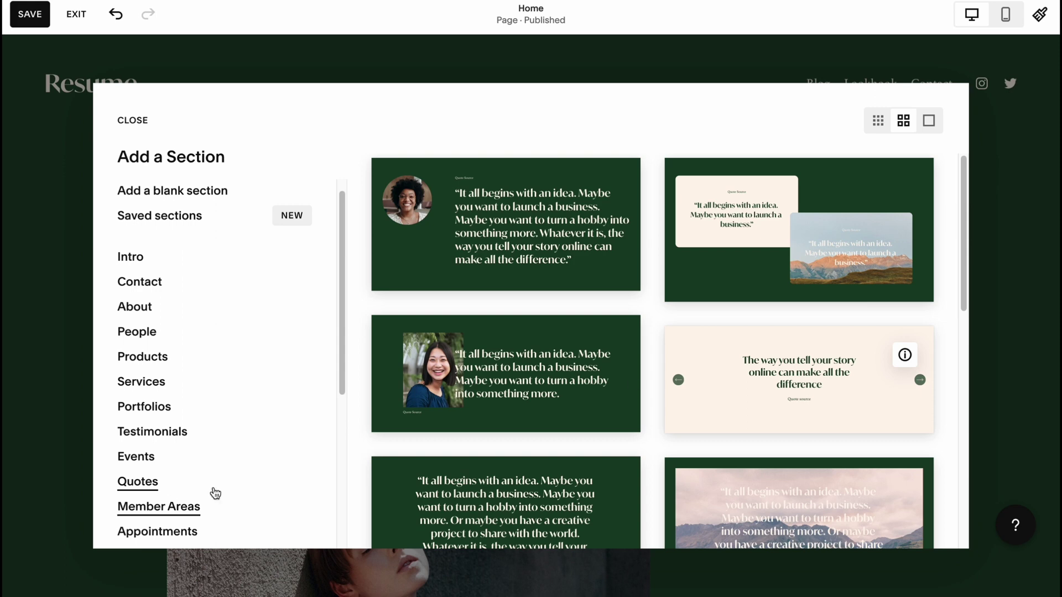
{"action": "scroll", "coordinate": [664, 327], "scroll_direction": "down", "scroll_amount": 1}
{"action": "left_click", "coordinate": [207, 501]}
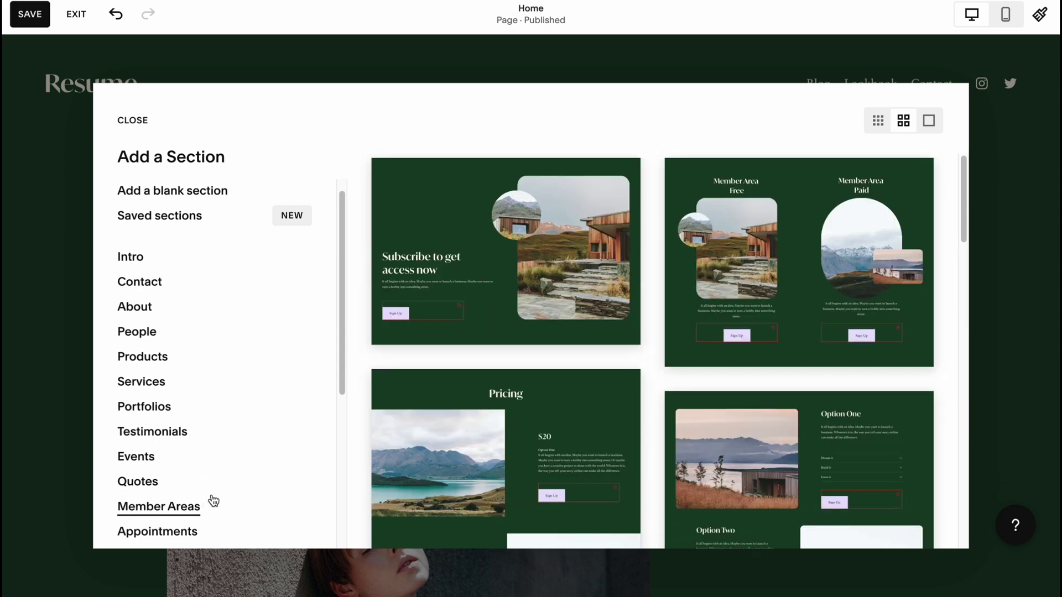
{"action": "scroll", "coordinate": [166, 514], "scroll_direction": "down", "scroll_amount": 1}
{"action": "left_click", "coordinate": [153, 512]}
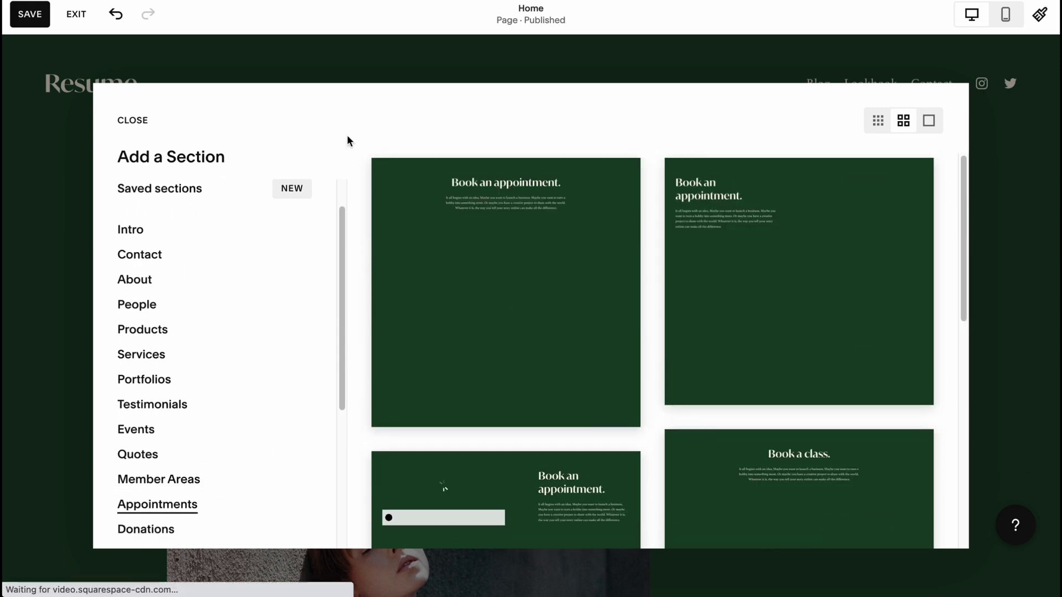
{"action": "left_click", "coordinate": [142, 303]}
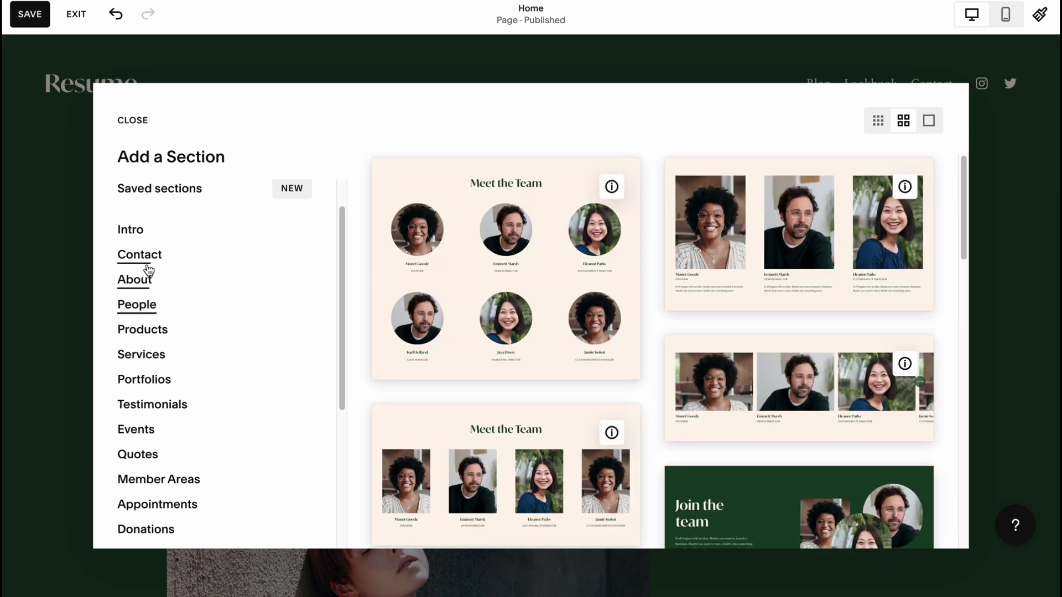
{"action": "left_click", "coordinate": [143, 256]}
{"action": "scroll", "coordinate": [614, 360], "scroll_direction": "down", "scroll_amount": 5}
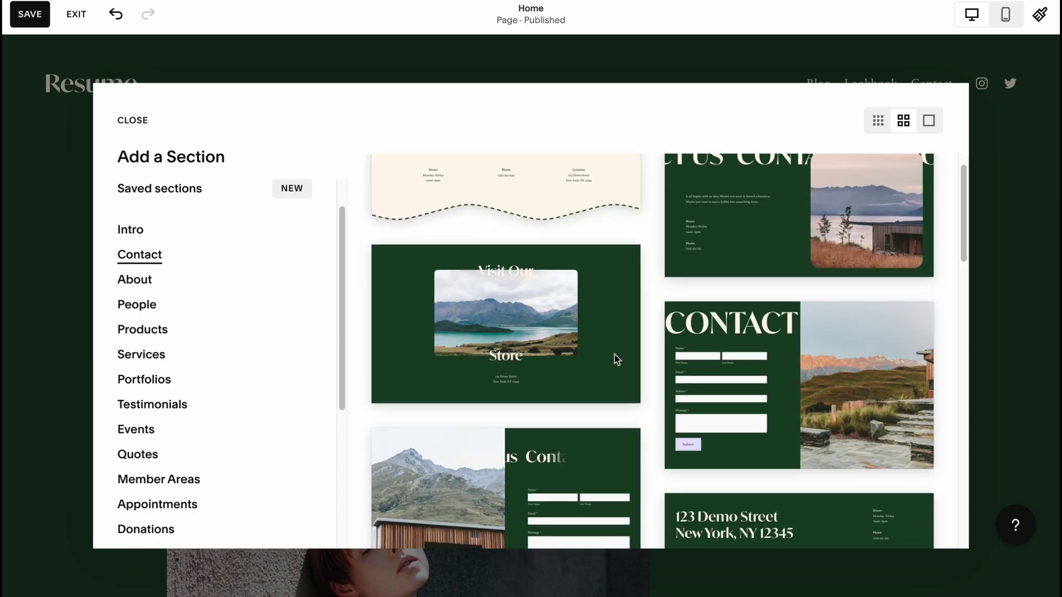
- Add the Contact form layout that includes a mountain landscape image
{"action": "left_click", "coordinate": [784, 255]}
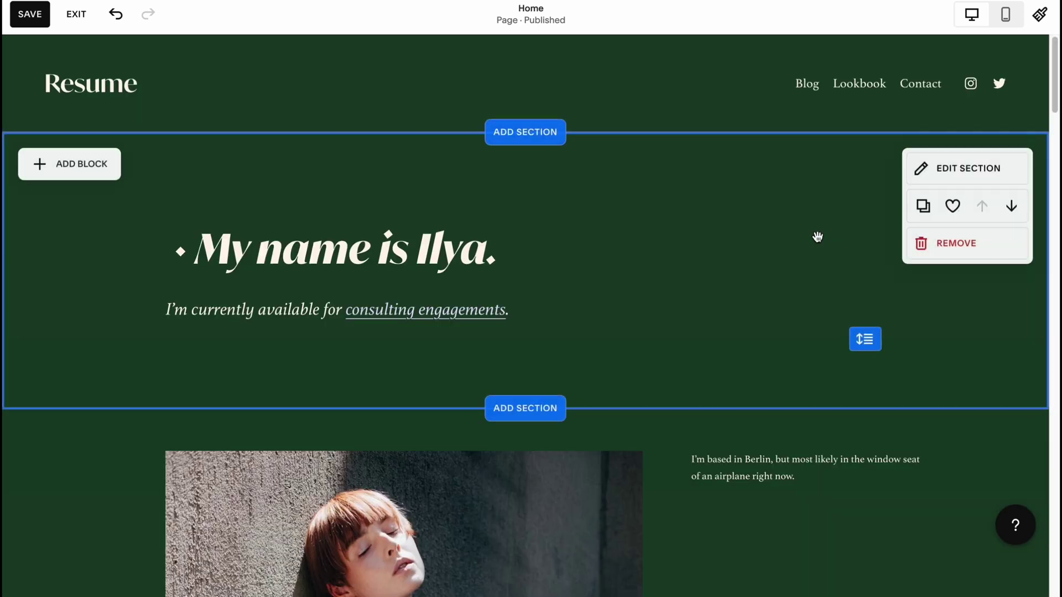
{"action": "scroll", "coordinate": [563, 400], "scroll_direction": "down", "scroll_amount": 5}
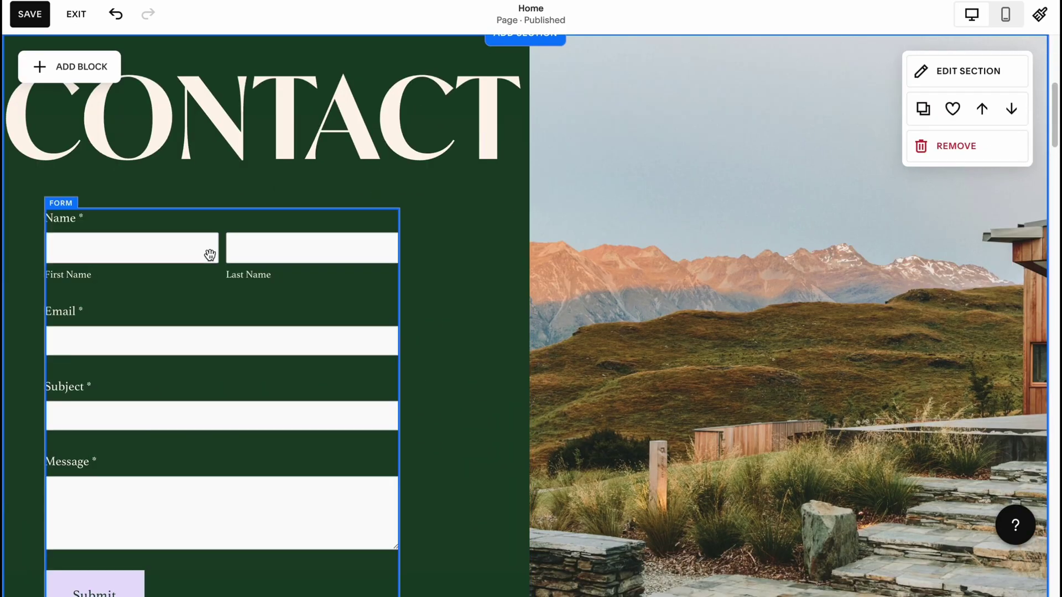
{"action": "scroll", "coordinate": [567, 409], "scroll_direction": "up", "scroll_amount": 7}
{"action": "scroll", "coordinate": [567, 409], "scroll_direction": "down", "scroll_amount": 4}
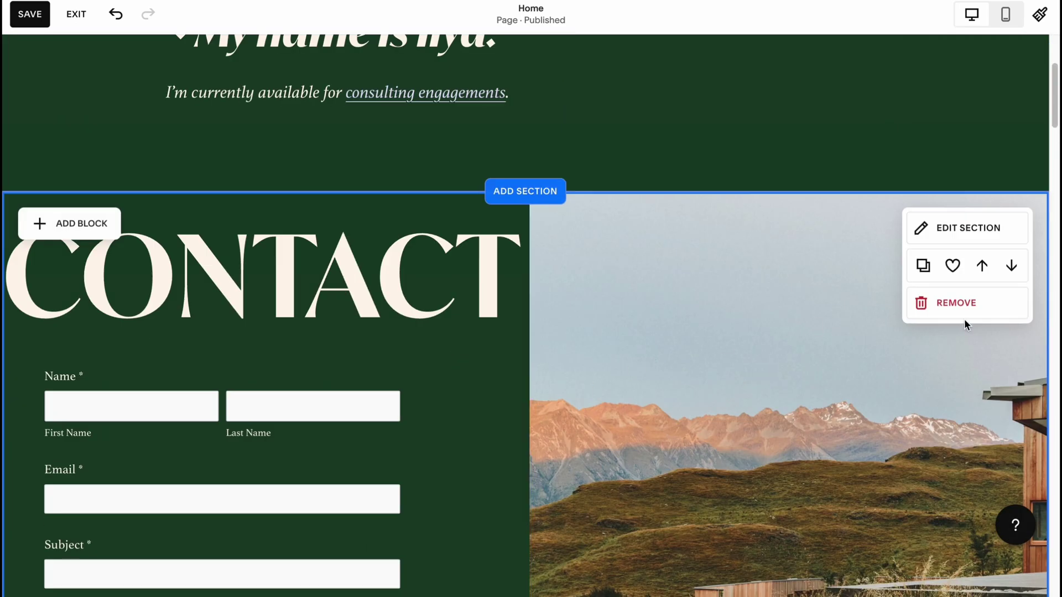
- Move the Contact section down below the Berlin photo section and select its landscape image
{"action": "left_click", "coordinate": [1011, 267]}
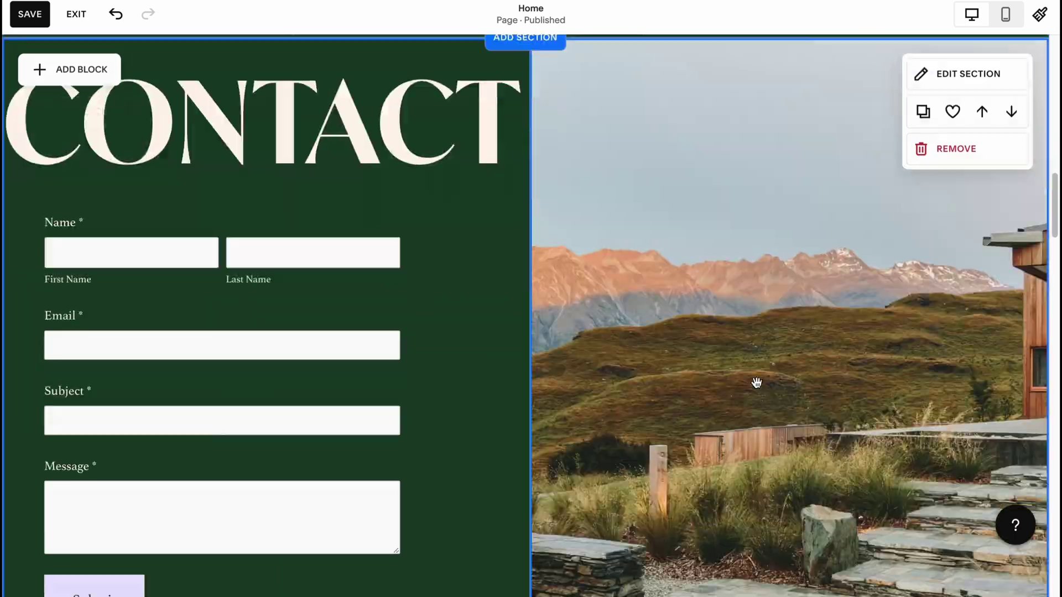
{"action": "scroll", "coordinate": [813, 326], "scroll_direction": "down", "scroll_amount": 5}
{"action": "scroll", "coordinate": [940, 233], "scroll_direction": "up", "scroll_amount": 3}
{"action": "scroll", "coordinate": [940, 189], "scroll_direction": "up", "scroll_amount": 5}
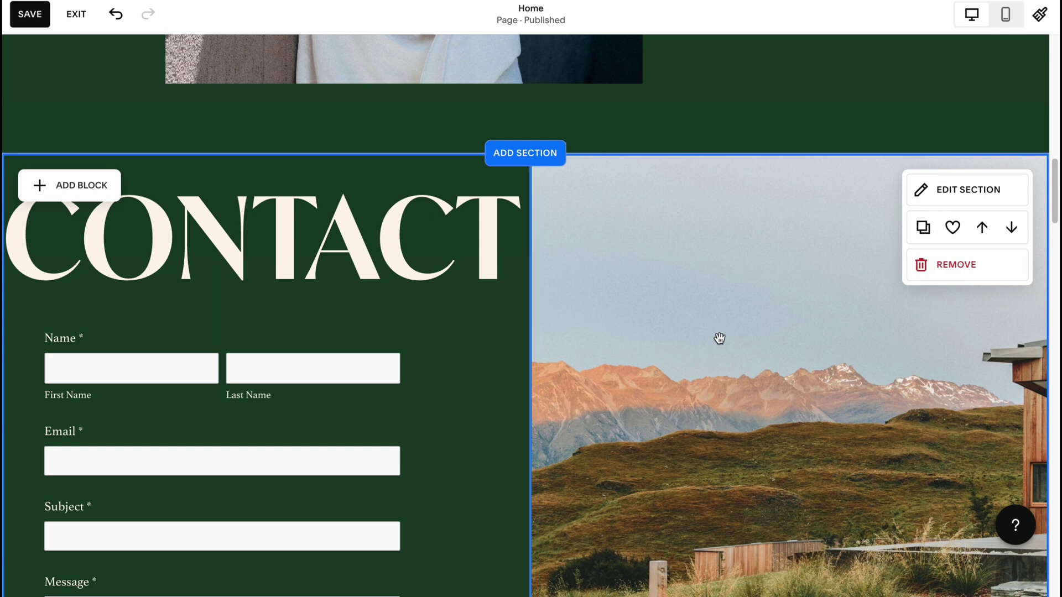
{"action": "left_click", "coordinate": [719, 371]}
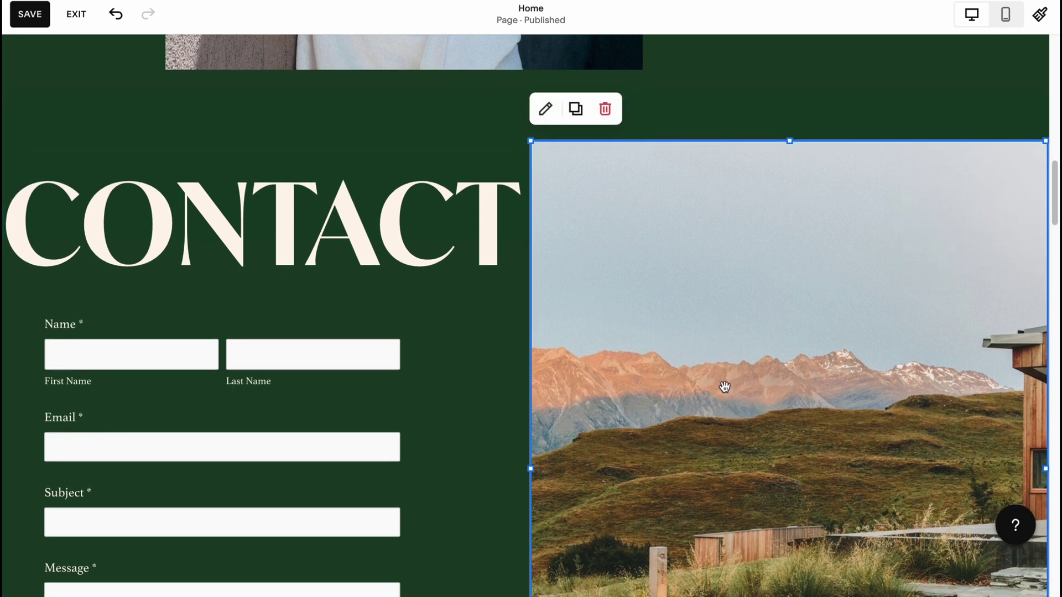
- Swap the Contact image for the free Unsplash crescent-moon stock photo (unsplash-image-exZKFIP5jZA.jpg)
{"action": "left_click", "coordinate": [546, 109]}
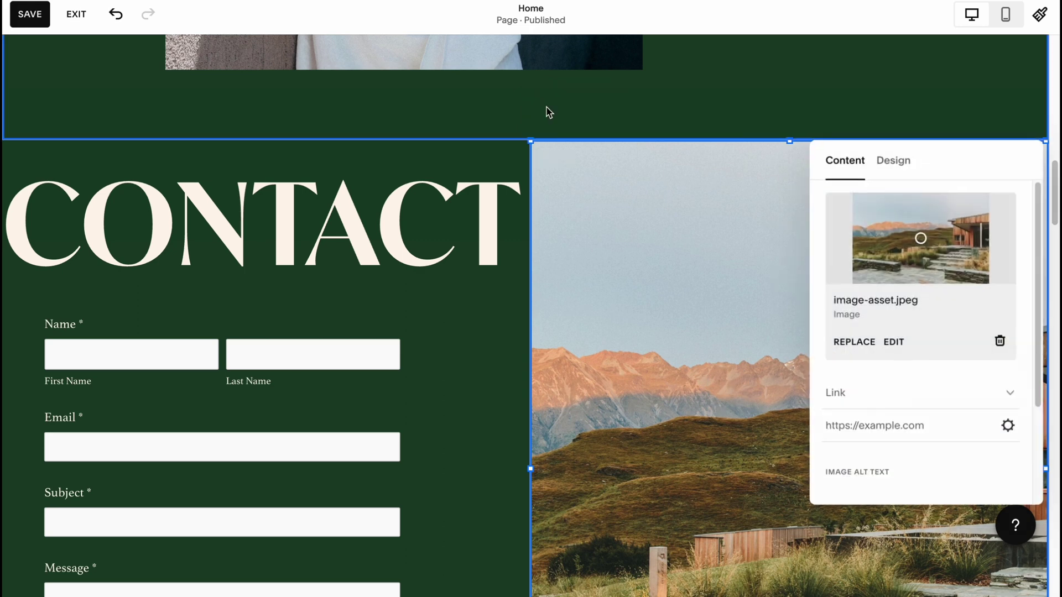
{"action": "left_click", "coordinate": [856, 343]}
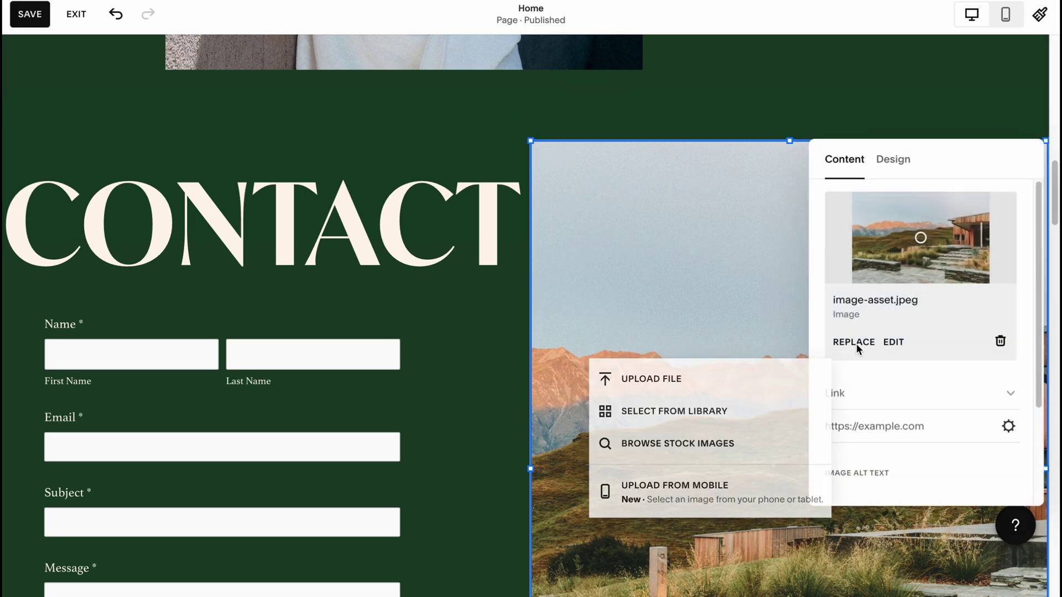
{"action": "left_click", "coordinate": [661, 442]}
{"action": "scroll", "coordinate": [566, 370], "scroll_direction": "down", "scroll_amount": 15}
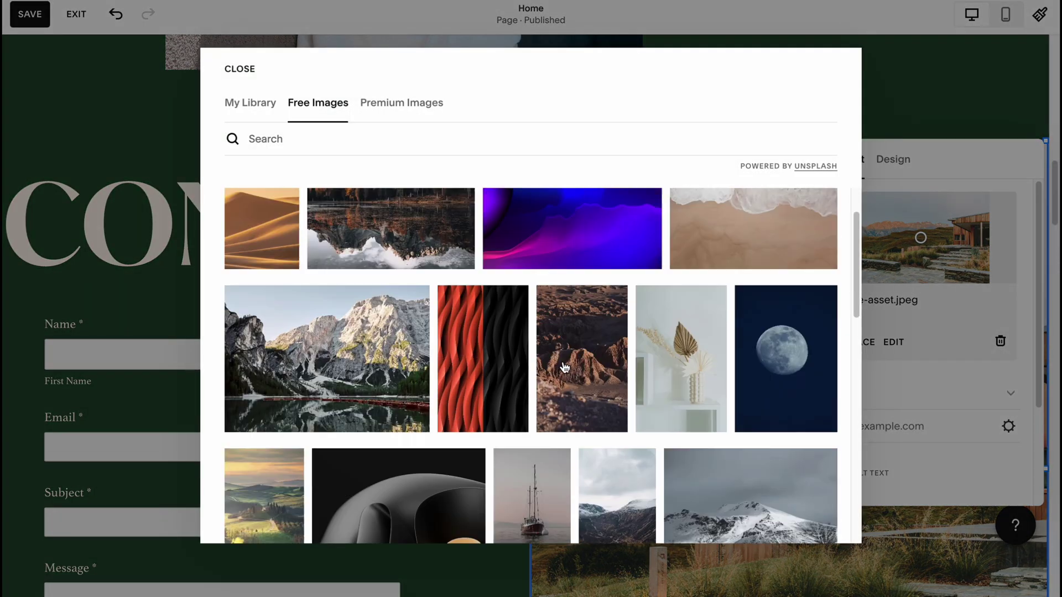
{"action": "scroll", "coordinate": [559, 365], "scroll_direction": "down", "scroll_amount": 12}
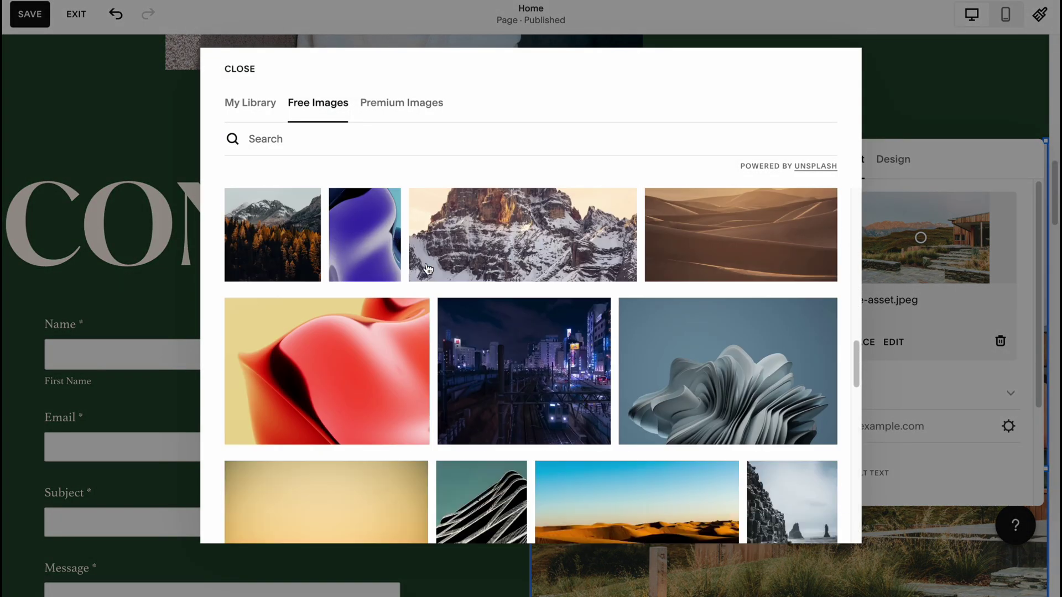
{"action": "scroll", "coordinate": [462, 317], "scroll_direction": "down", "scroll_amount": 10}
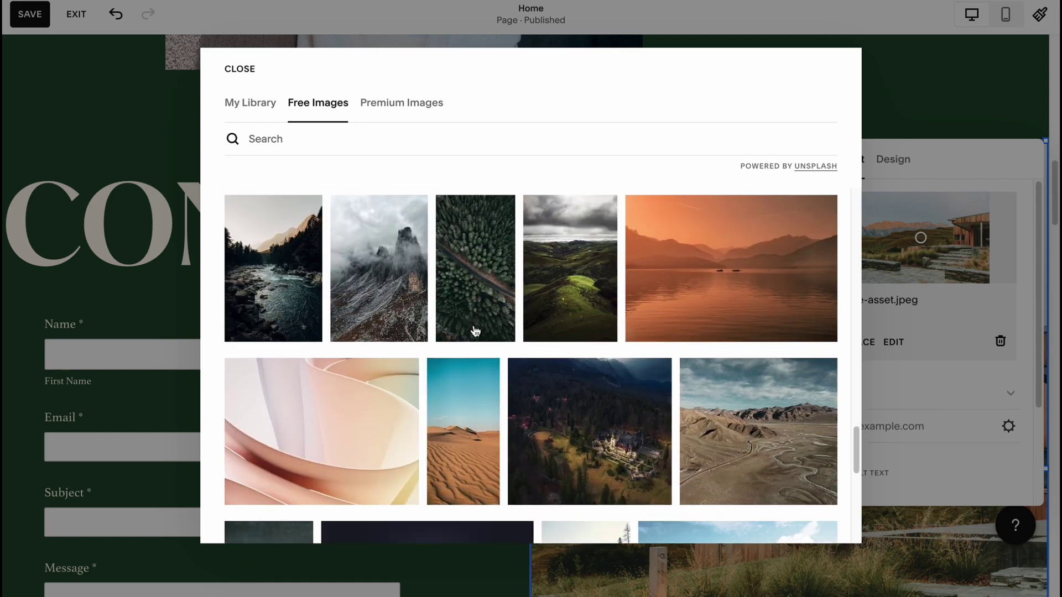
{"action": "left_click", "coordinate": [487, 304]}
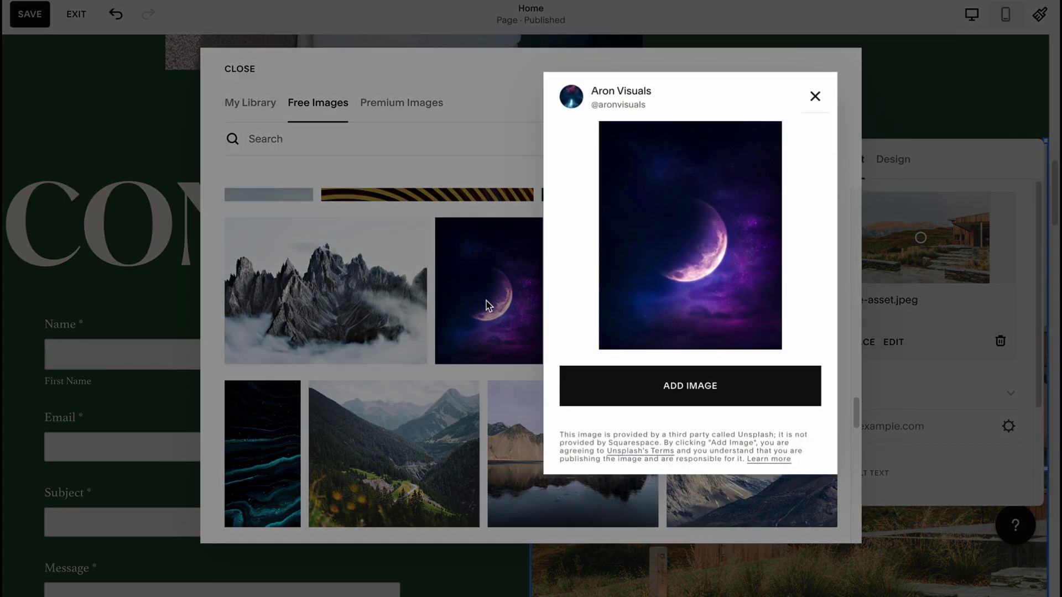
{"action": "left_click", "coordinate": [708, 387]}
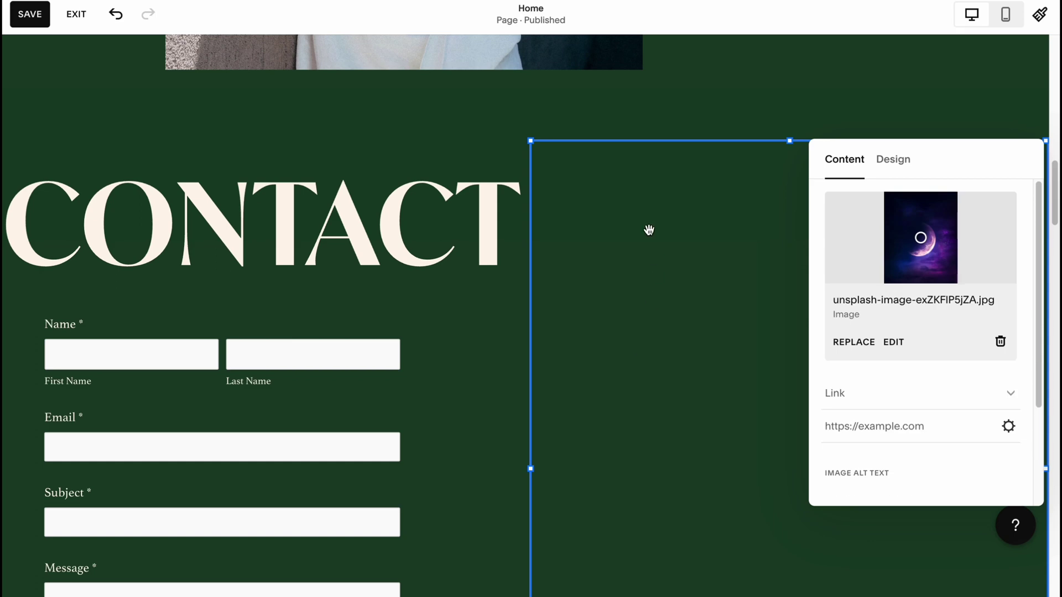
- Close the image settings and return to the contact form
{"action": "left_click", "coordinate": [903, 104]}
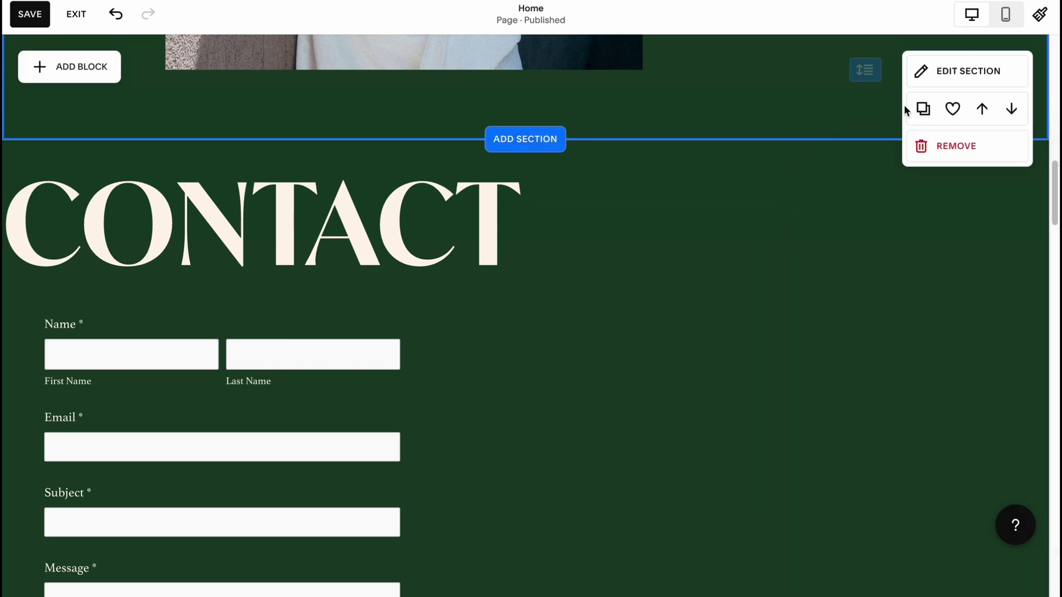
{"action": "scroll", "coordinate": [728, 336], "scroll_direction": "down", "scroll_amount": 1}
{"action": "scroll", "coordinate": [417, 343], "scroll_direction": "up", "scroll_amount": 2}
{"action": "scroll", "coordinate": [190, 431], "scroll_direction": "down", "scroll_amount": 1}
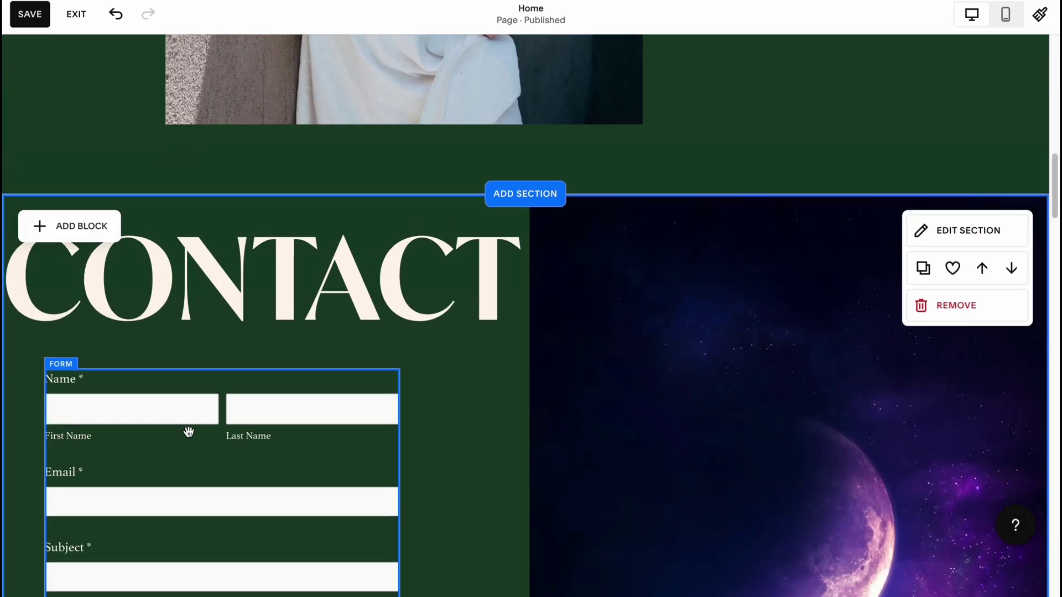
- Delete the contact form's Email field, keeping only Name, Subject and Message
{"action": "left_click", "coordinate": [159, 397]}
{"action": "left_click", "coordinate": [59, 295]}
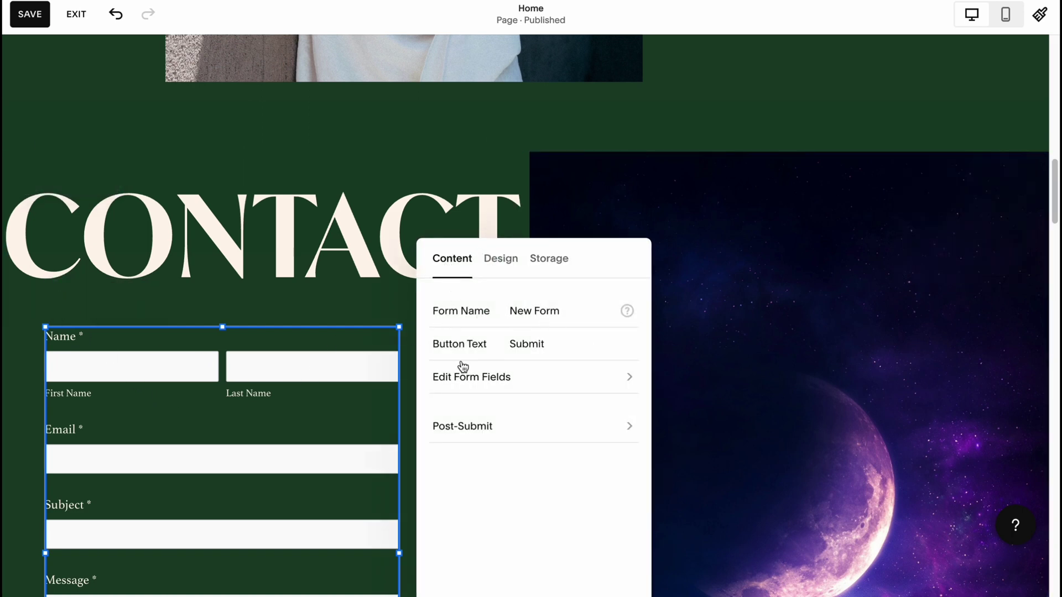
{"action": "left_click", "coordinate": [491, 382]}
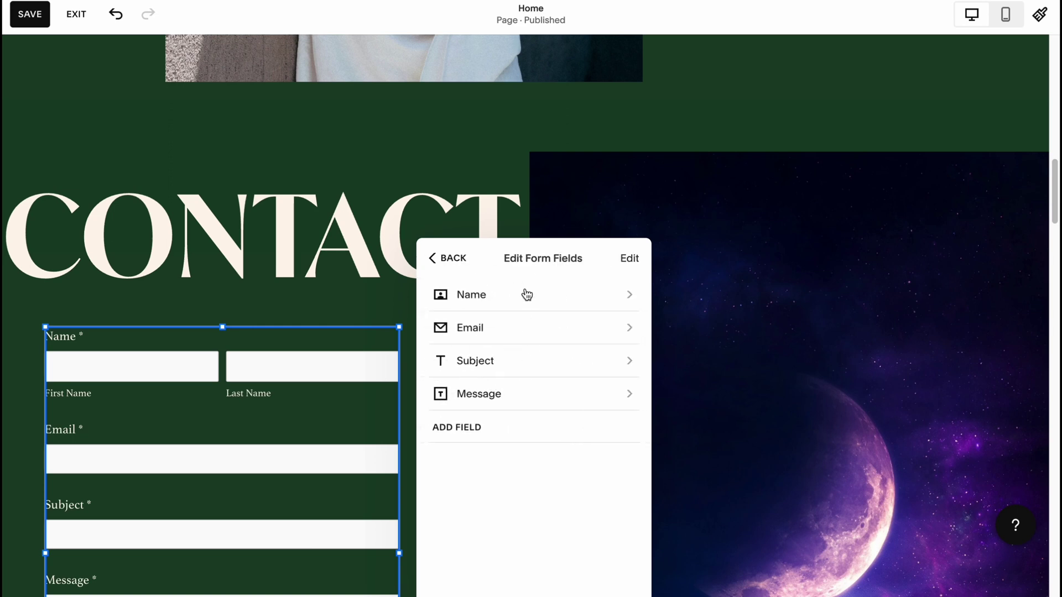
{"action": "left_click", "coordinate": [576, 330]}
{"action": "left_click", "coordinate": [466, 550]}
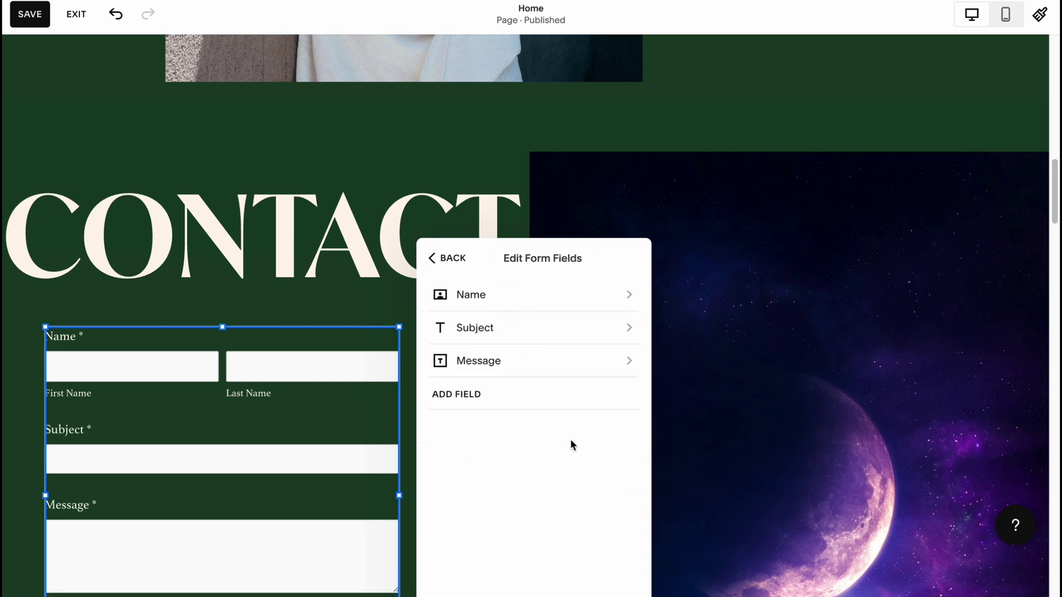
{"action": "left_click", "coordinate": [454, 264]}
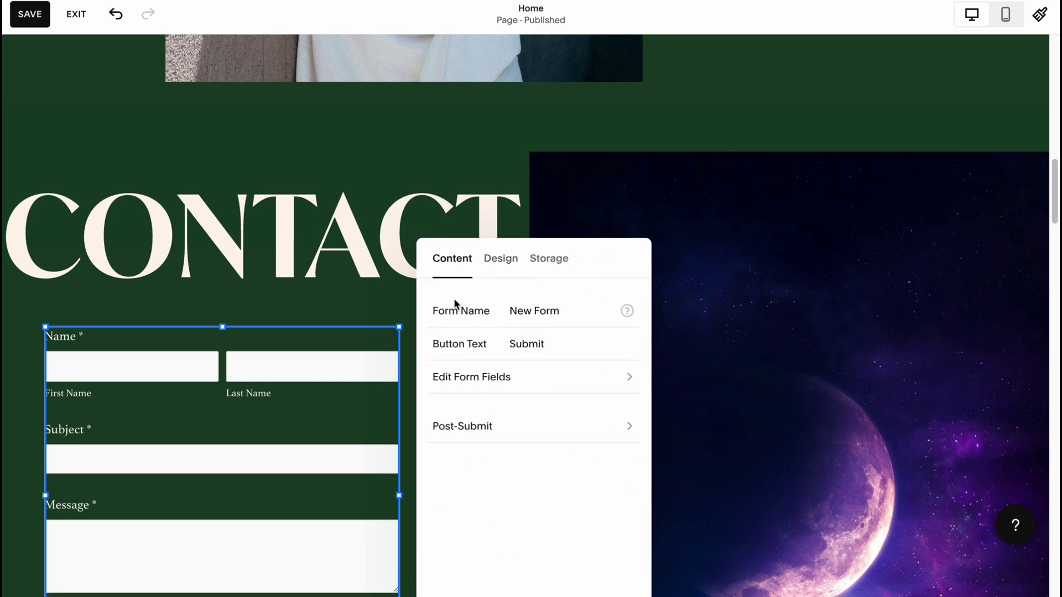
{"action": "left_click", "coordinate": [564, 200]}
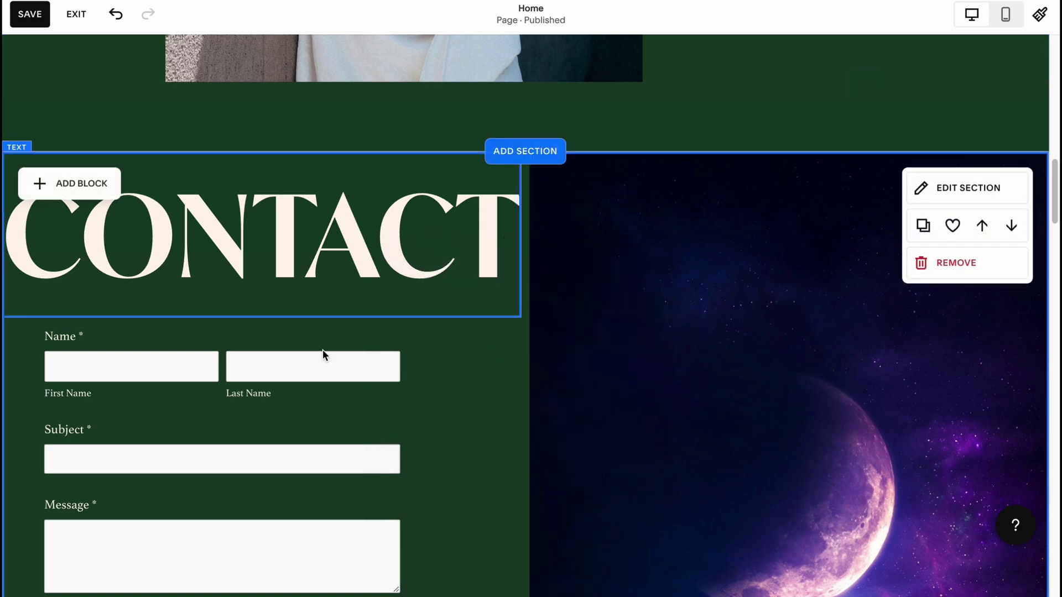
{"action": "scroll", "coordinate": [398, 374], "scroll_direction": "down", "scroll_amount": 2}
{"action": "scroll", "coordinate": [413, 391], "scroll_direction": "up", "scroll_amount": 1}
{"action": "scroll", "coordinate": [499, 268], "scroll_direction": "down", "scroll_amount": 7}
{"action": "scroll", "coordinate": [499, 268], "scroll_direction": "up", "scroll_amount": 10}
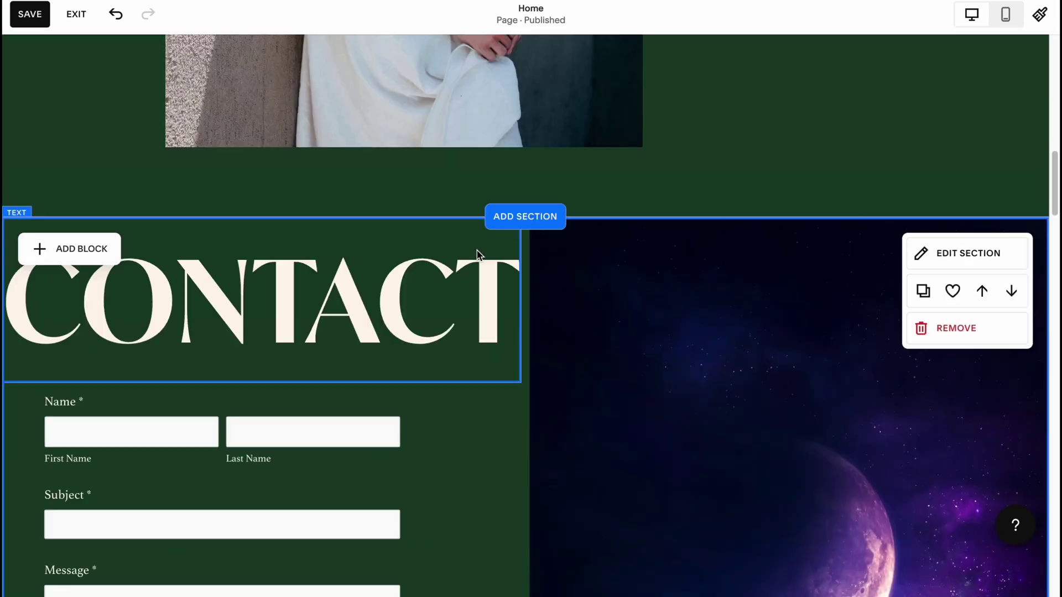
{"action": "scroll", "coordinate": [232, 389], "scroll_direction": "up", "scroll_amount": 2}
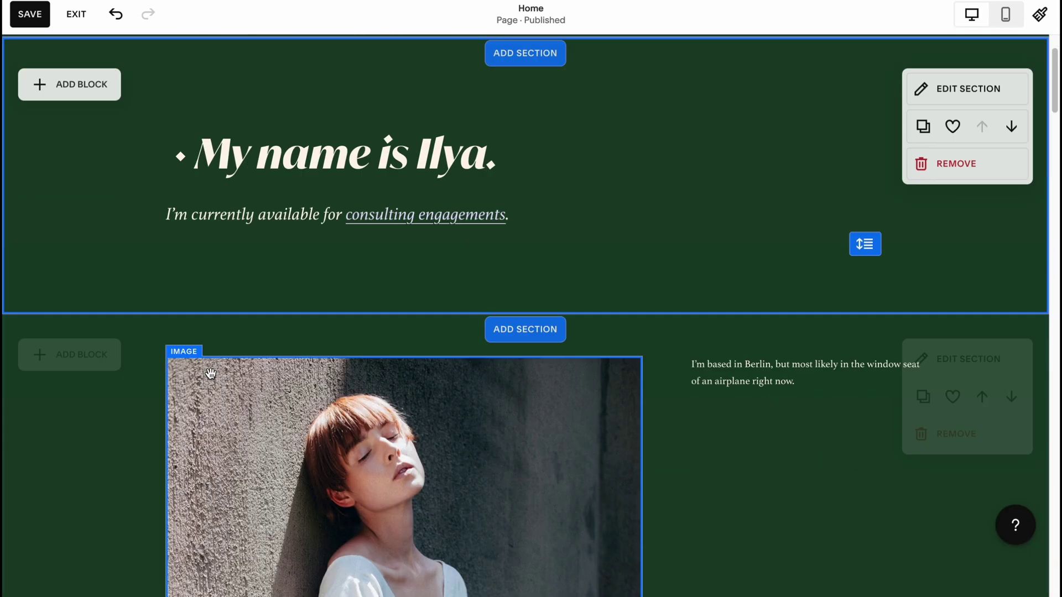
{"action": "scroll", "coordinate": [135, 324], "scroll_direction": "down", "scroll_amount": 1}
{"action": "left_click", "coordinate": [90, 299]}
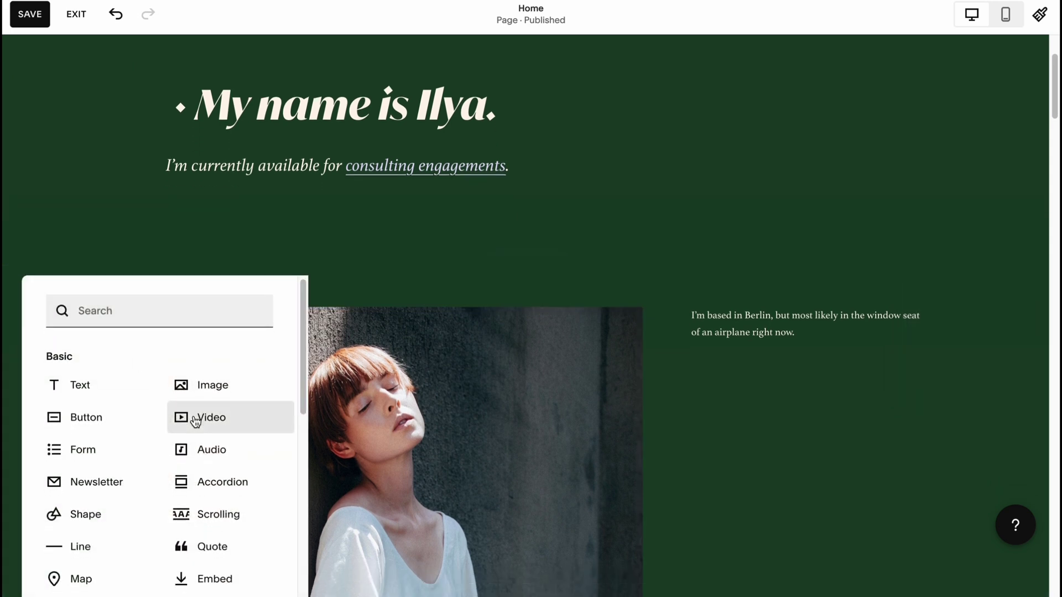
{"action": "scroll", "coordinate": [133, 398], "scroll_direction": "down", "scroll_amount": 1}
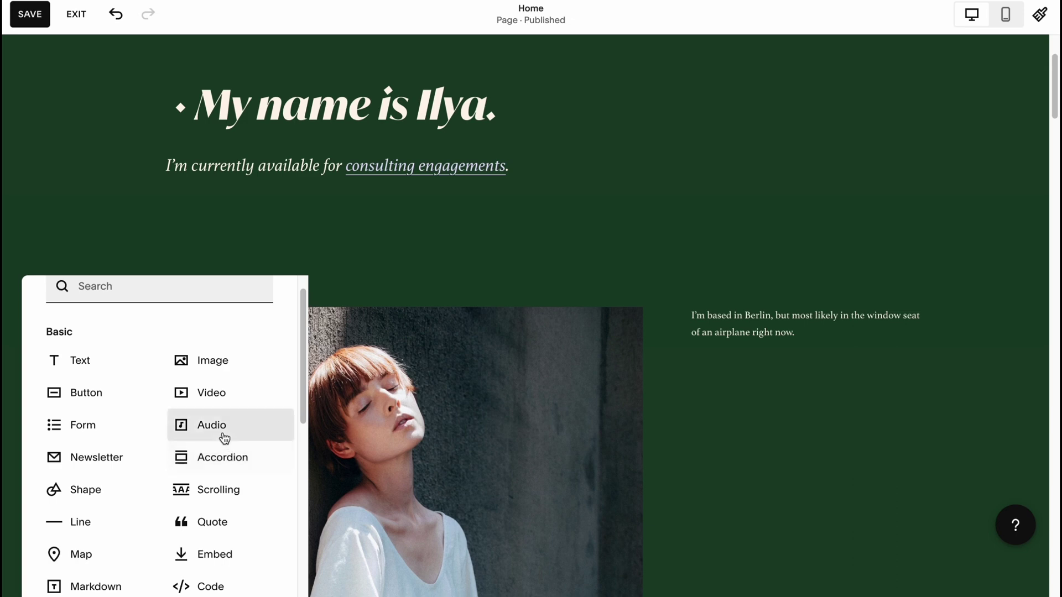
{"action": "scroll", "coordinate": [227, 528], "scroll_direction": "down", "scroll_amount": 2}
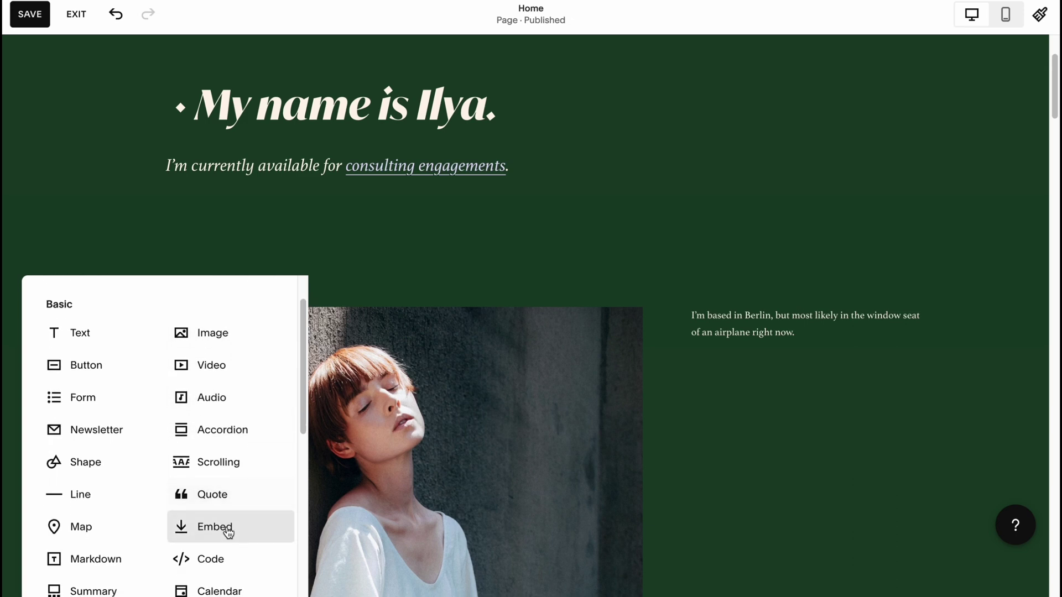
{"action": "scroll", "coordinate": [235, 516], "scroll_direction": "down", "scroll_amount": 4}
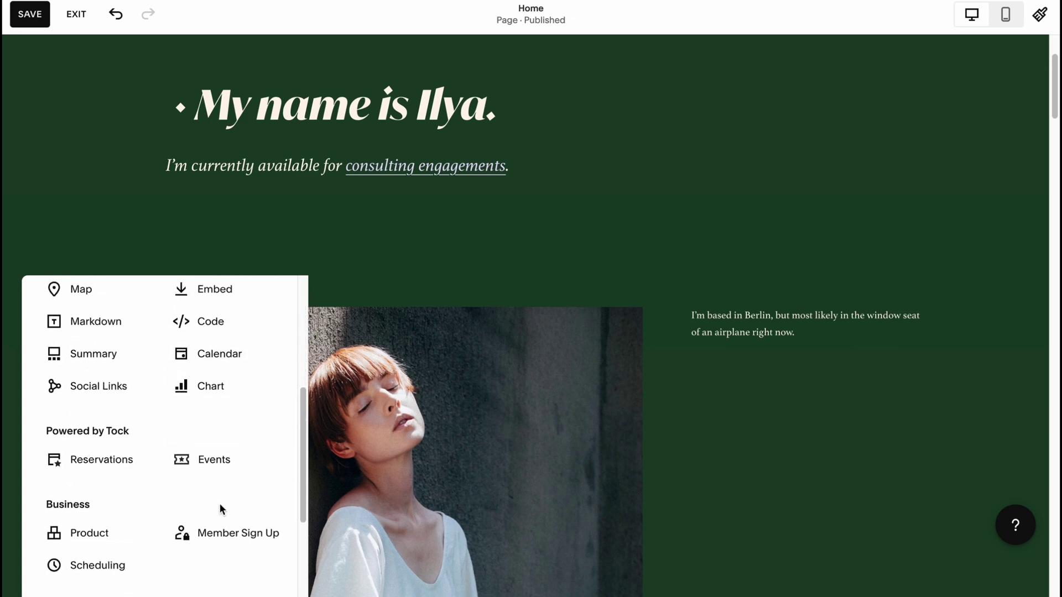
{"action": "scroll", "coordinate": [186, 474], "scroll_direction": "down", "scroll_amount": 1}
{"action": "scroll", "coordinate": [225, 498], "scroll_direction": "down", "scroll_amount": 6}
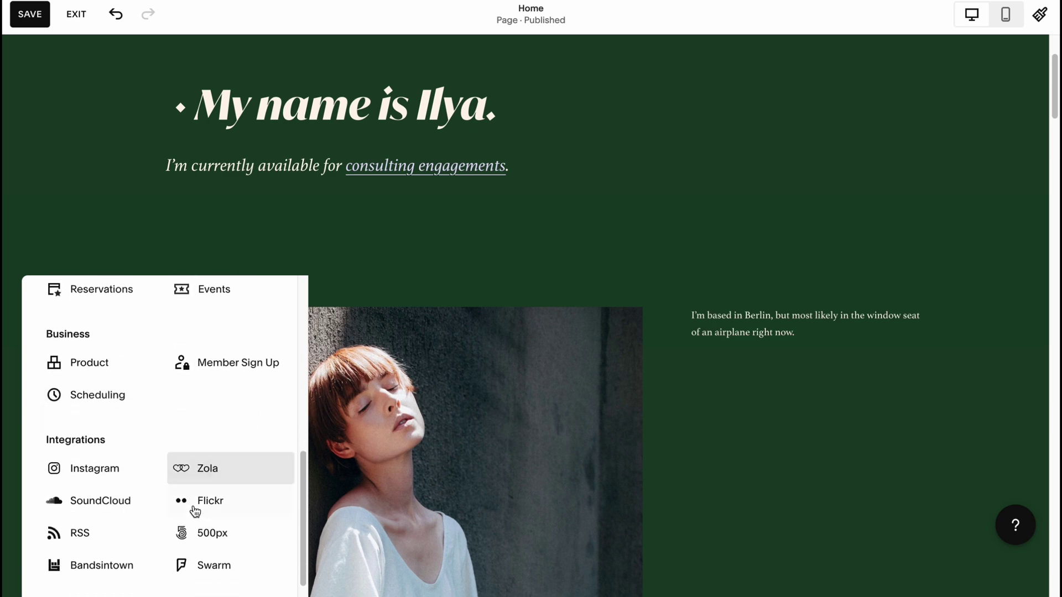
{"action": "scroll", "coordinate": [181, 509], "scroll_direction": "up", "scroll_amount": 12}
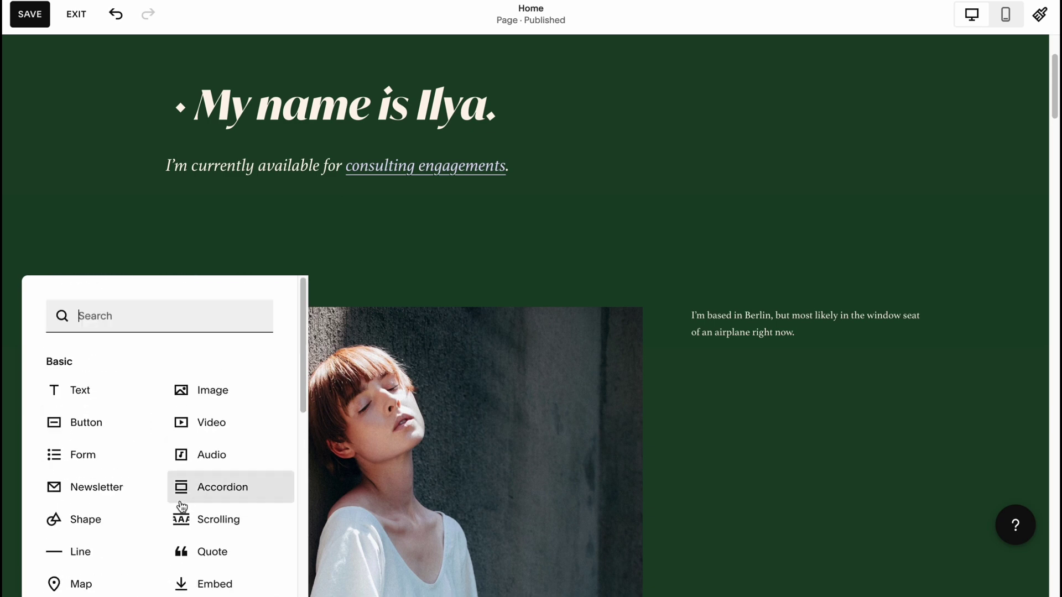
- Add a Button block and place it beneath the Berlin text
{"action": "left_click", "coordinate": [95, 430]}
{"action": "left_click_drag", "start_coordinate": [128, 338], "coordinate": [387, 387]}
{"action": "left_click", "coordinate": [123, 364]}
{"action": "left_click_drag", "start_coordinate": [123, 363], "coordinate": [763, 411]}
- Style the button as Secondary Button and change its label from Learn more to Subscribe
{"action": "left_click", "coordinate": [707, 334]}
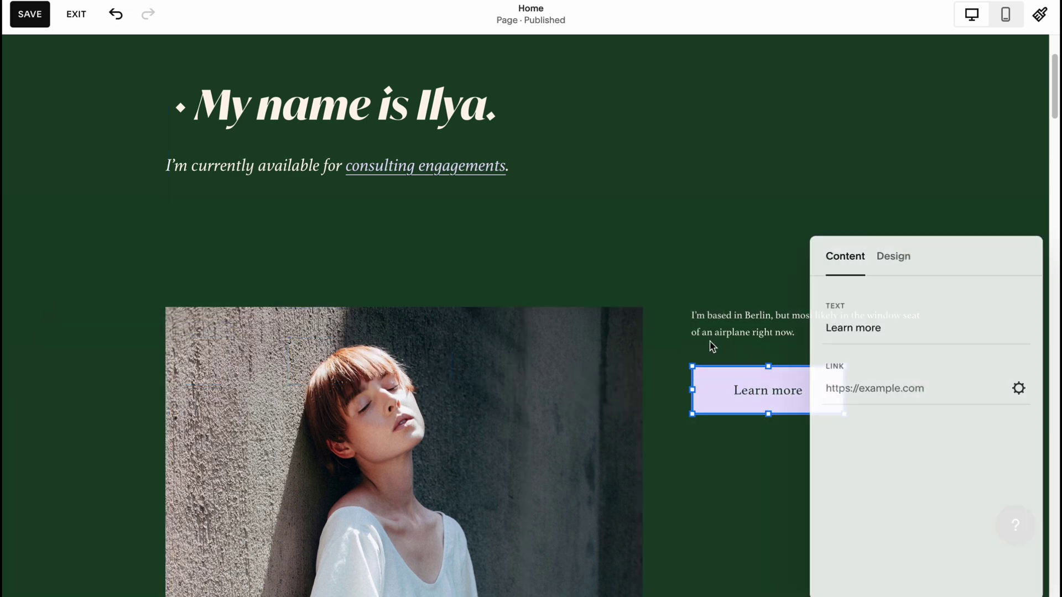
{"action": "left_click", "coordinate": [894, 260]}
{"action": "left_click", "coordinate": [875, 323]}
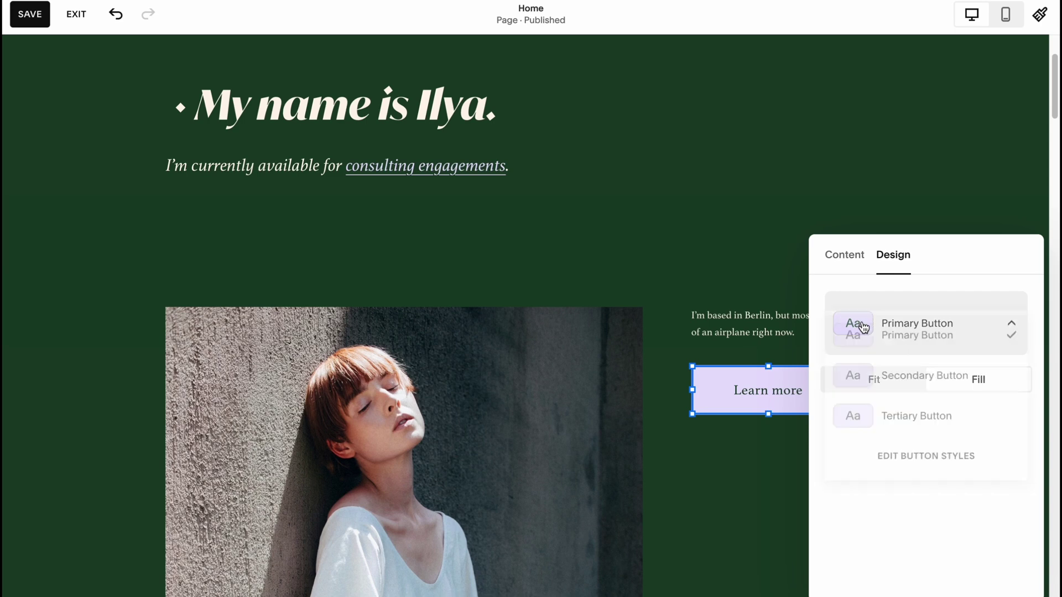
{"action": "left_click", "coordinate": [900, 374]}
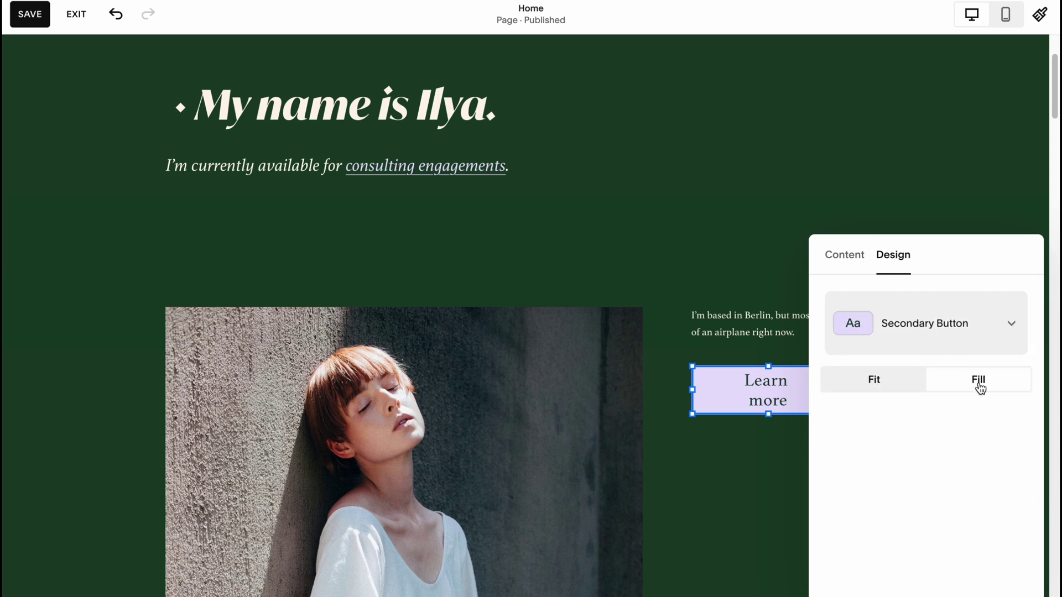
{"action": "left_click", "coordinate": [845, 255]}
{"action": "left_click_drag", "start_coordinate": [896, 322], "coordinate": [801, 325]}
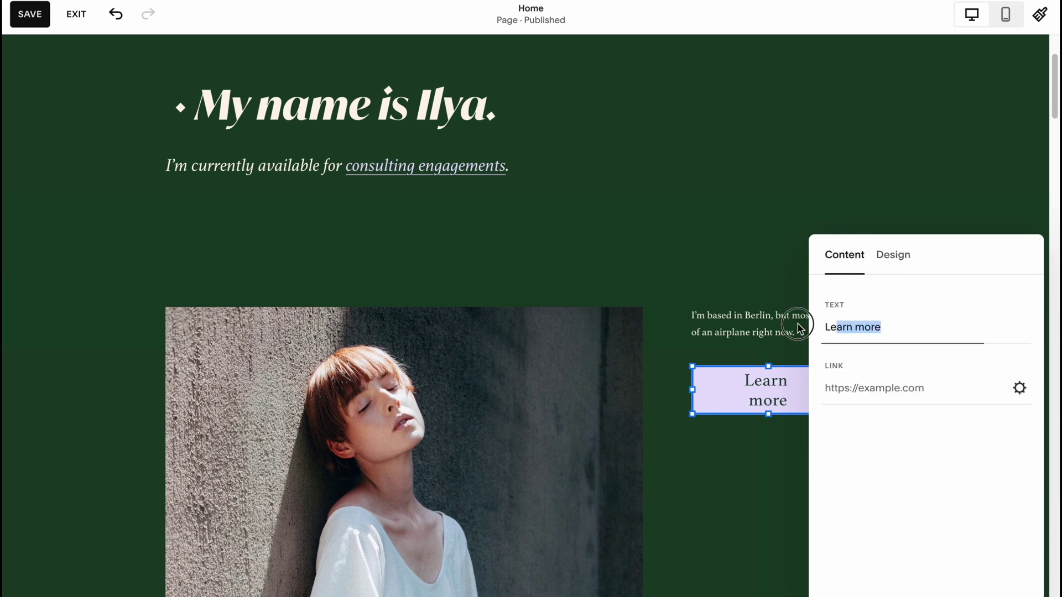
{"action": "type", "text": "Su"}
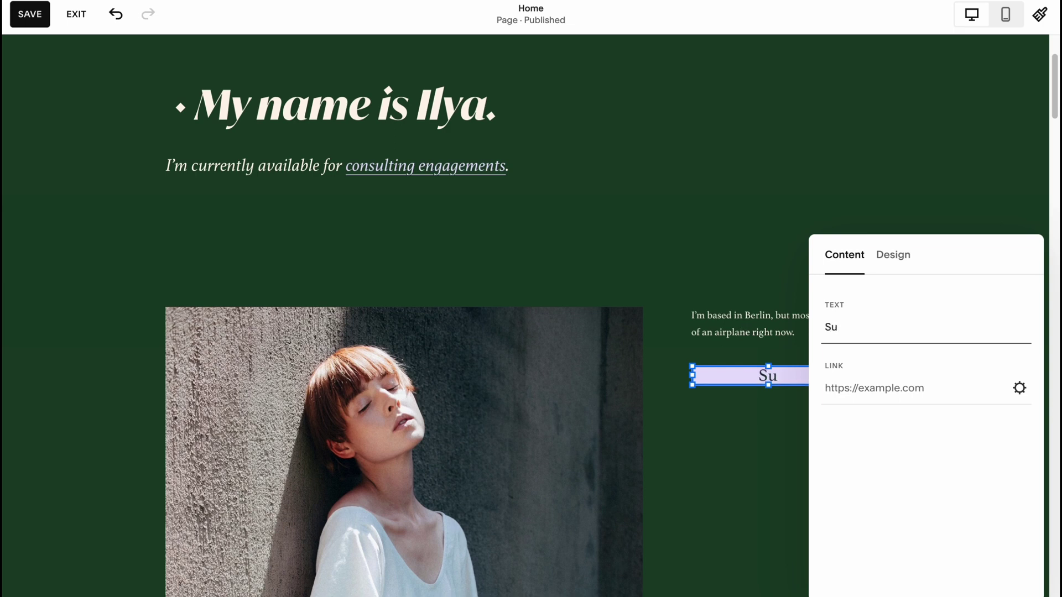
{"action": "type", "text": "bscribe"}
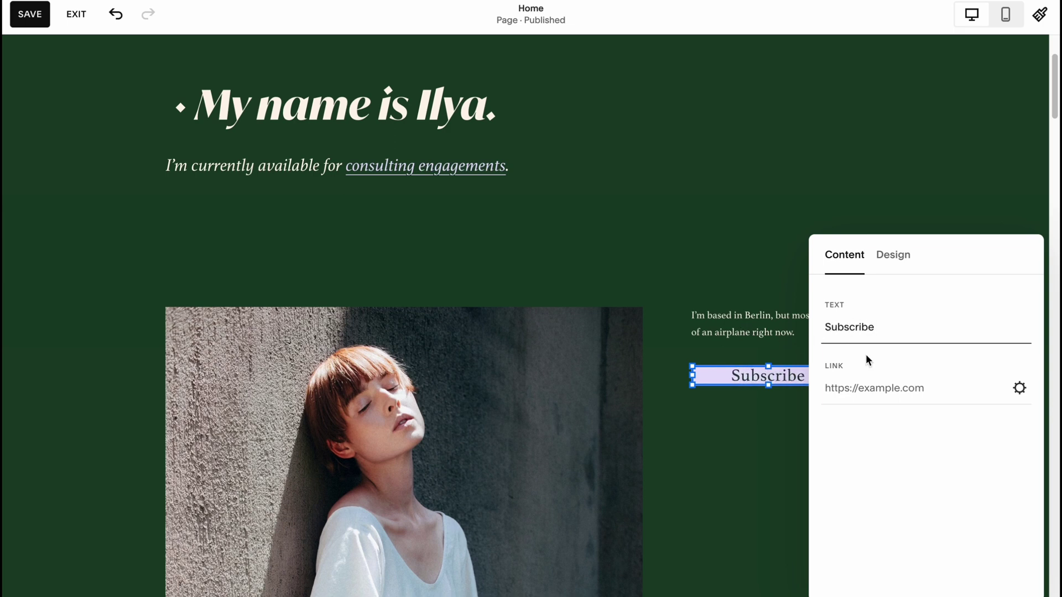
{"action": "left_click", "coordinate": [900, 390]}
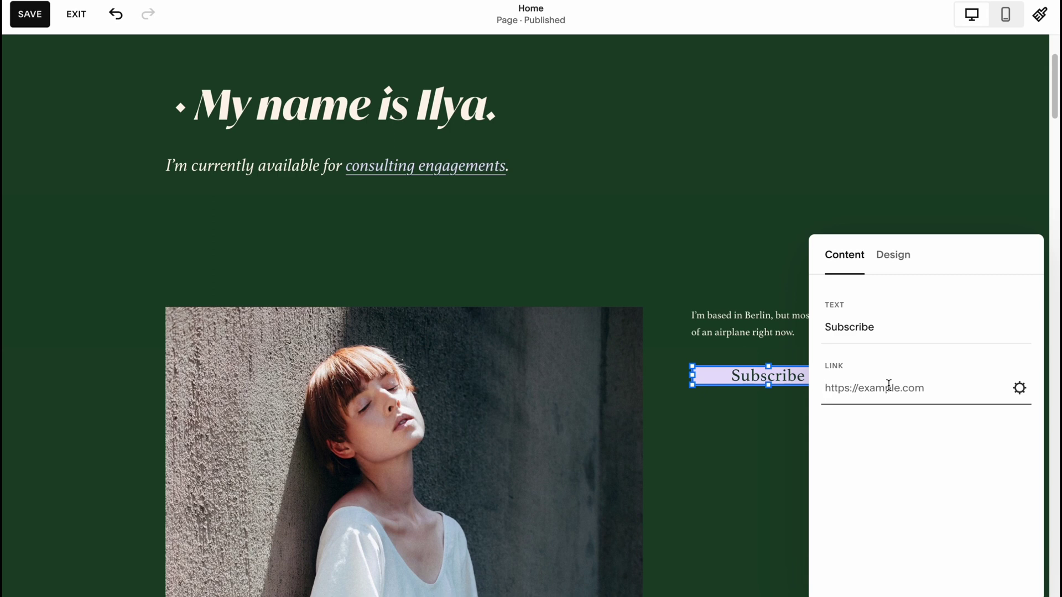
- Close the button and section layout settings
{"action": "left_click", "coordinate": [879, 180]}
{"action": "left_click", "coordinate": [1010, 297]}
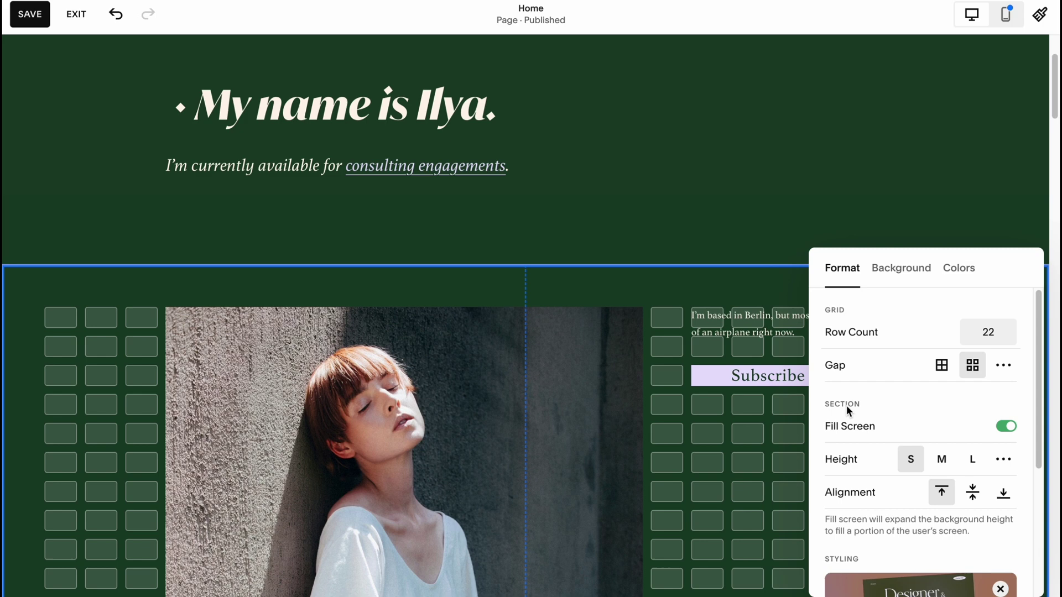
{"action": "left_click", "coordinate": [744, 218]}
{"action": "scroll", "coordinate": [276, 320], "scroll_direction": "down", "scroll_amount": 1}
- Add an Image block below Subscribe filled with the mountain-lake stock photo
{"action": "left_click", "coordinate": [54, 293]}
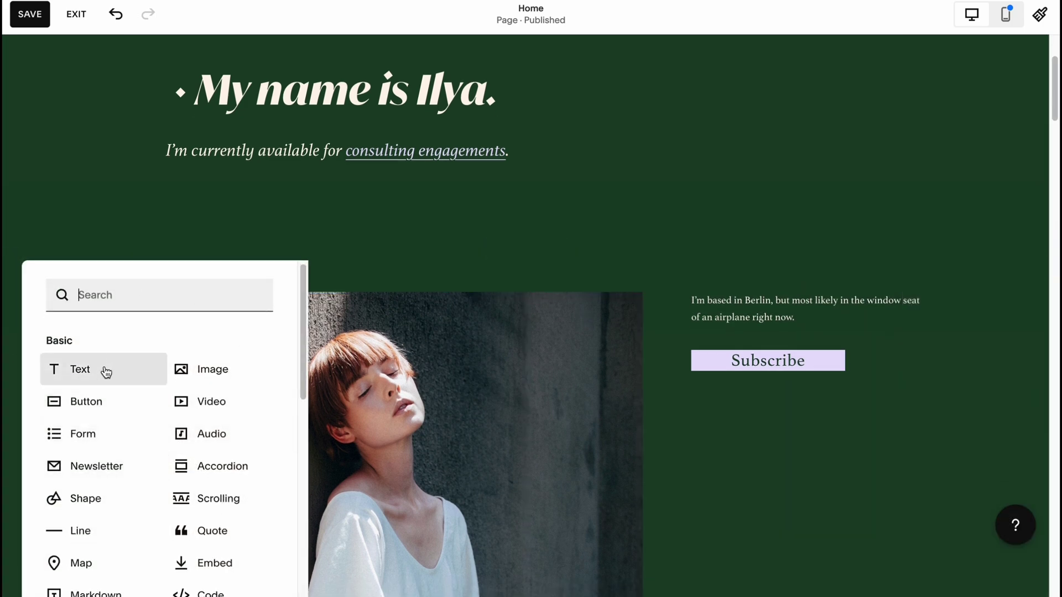
{"action": "left_click_drag", "start_coordinate": [212, 375], "coordinate": [801, 479]}
{"action": "scroll", "coordinate": [804, 453], "scroll_direction": "down", "scroll_amount": 2}
{"action": "left_click", "coordinate": [808, 409]}
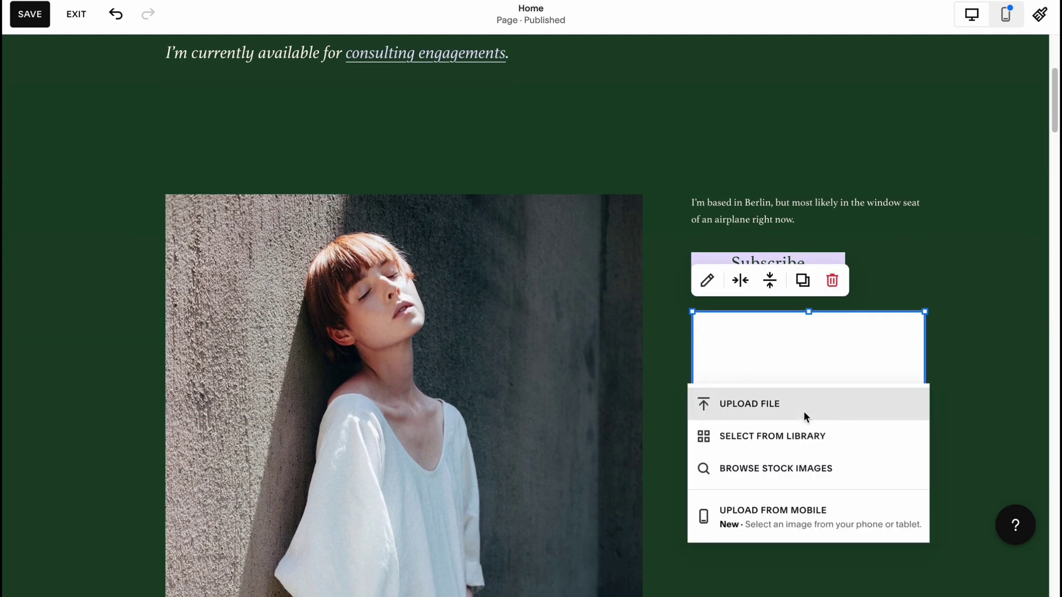
{"action": "left_click", "coordinate": [756, 467]}
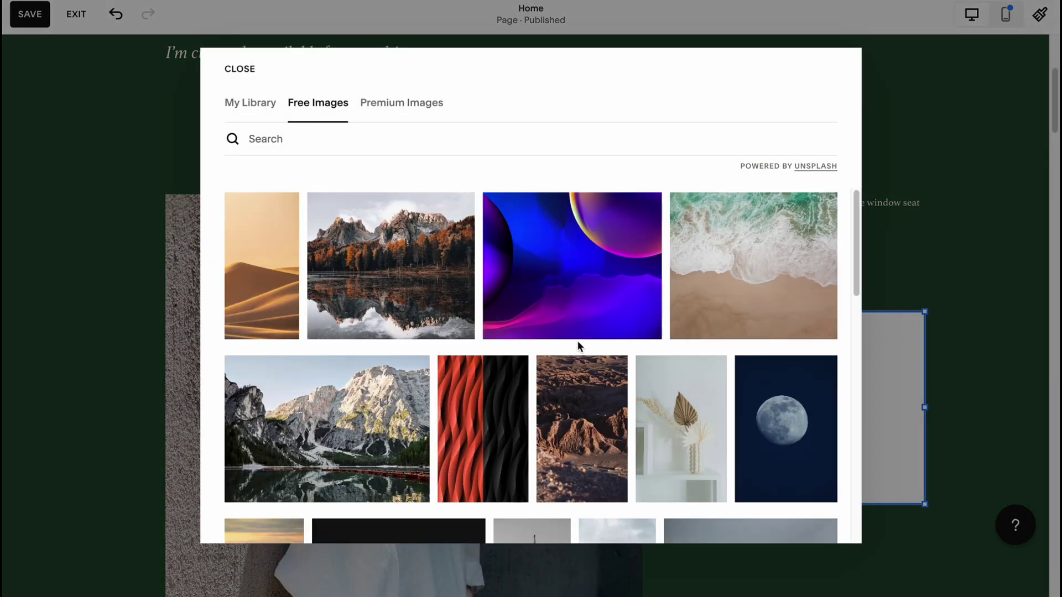
{"action": "left_click", "coordinate": [425, 276]}
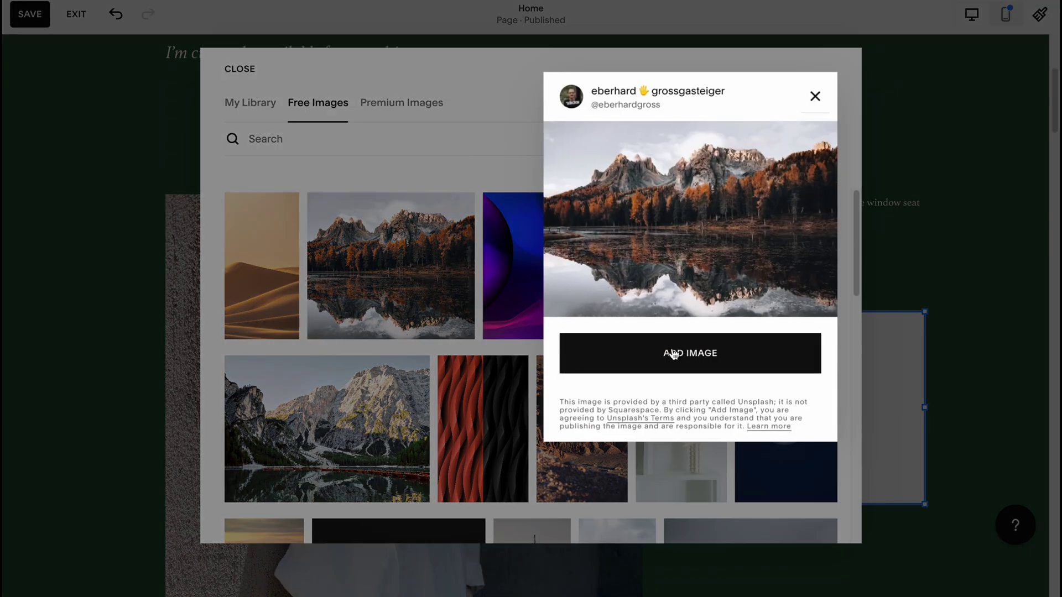
{"action": "left_click", "coordinate": [673, 353]}
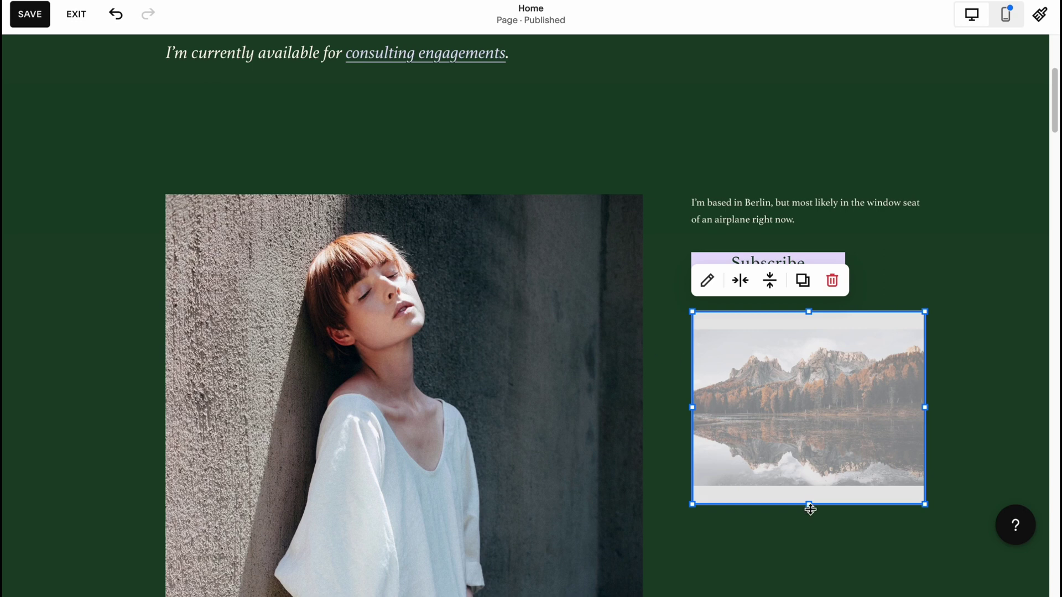
- Resize the mountain-lake image block smaller using its handles
{"action": "left_click_drag", "start_coordinate": [809, 503], "coordinate": [835, 405]}
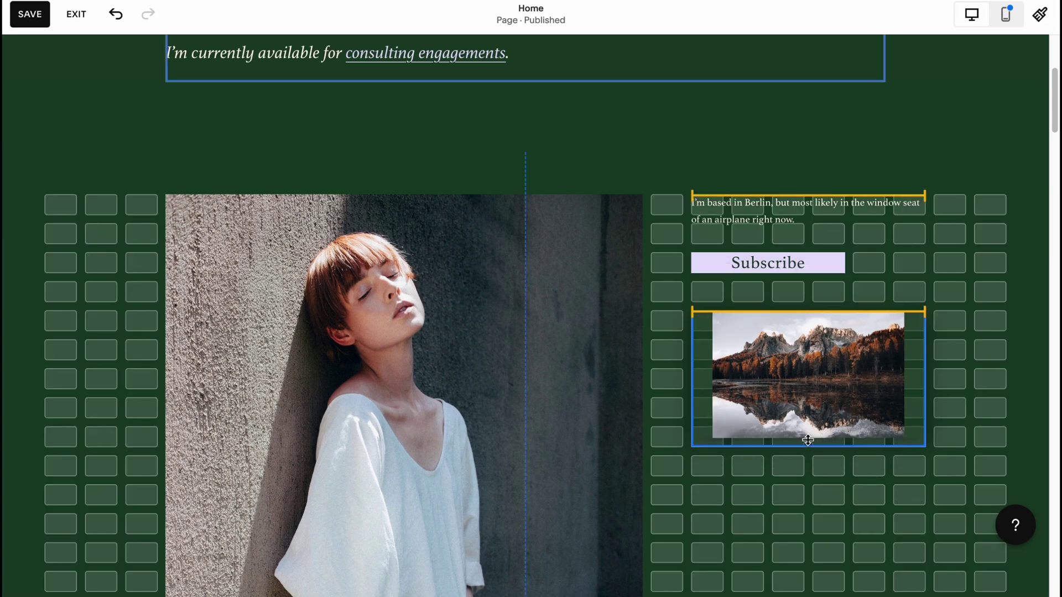
{"action": "left_click_drag", "start_coordinate": [845, 368], "coordinate": [838, 362]}
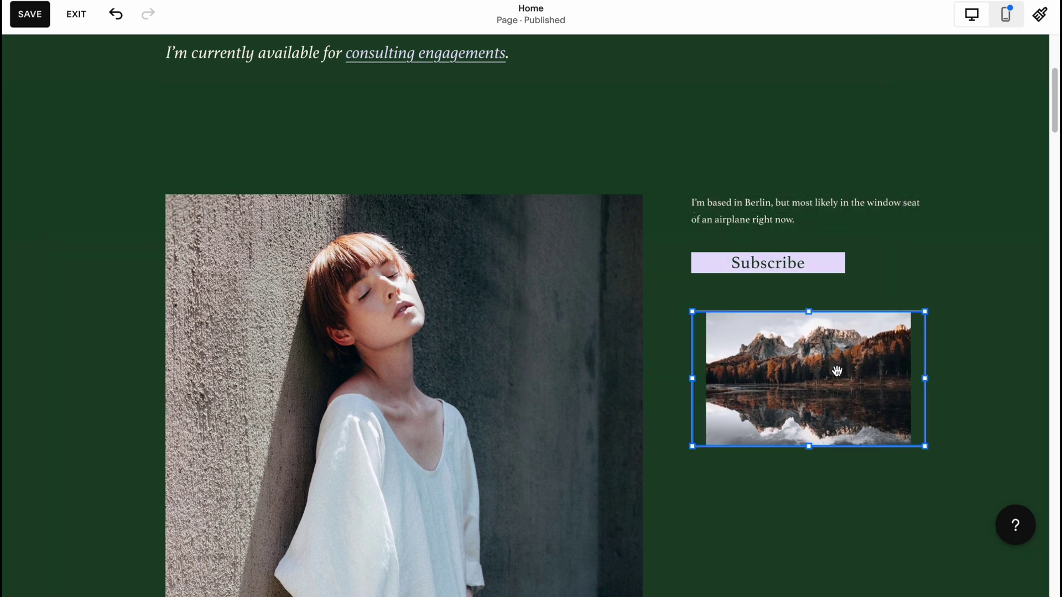
{"action": "left_click", "coordinate": [1028, 167]}
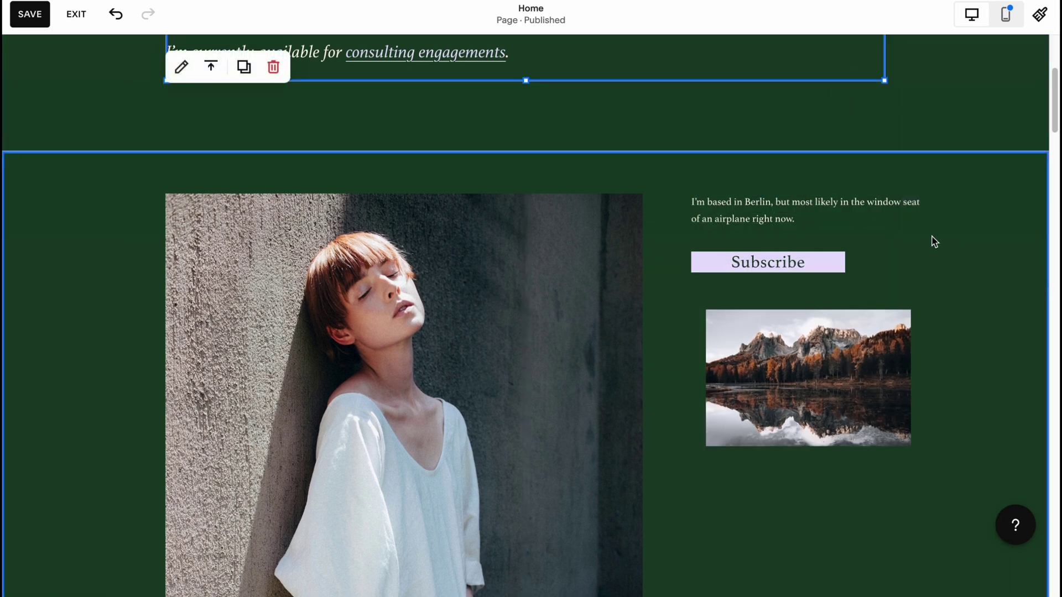
{"action": "scroll", "coordinate": [719, 326], "scroll_direction": "down", "scroll_amount": 5}
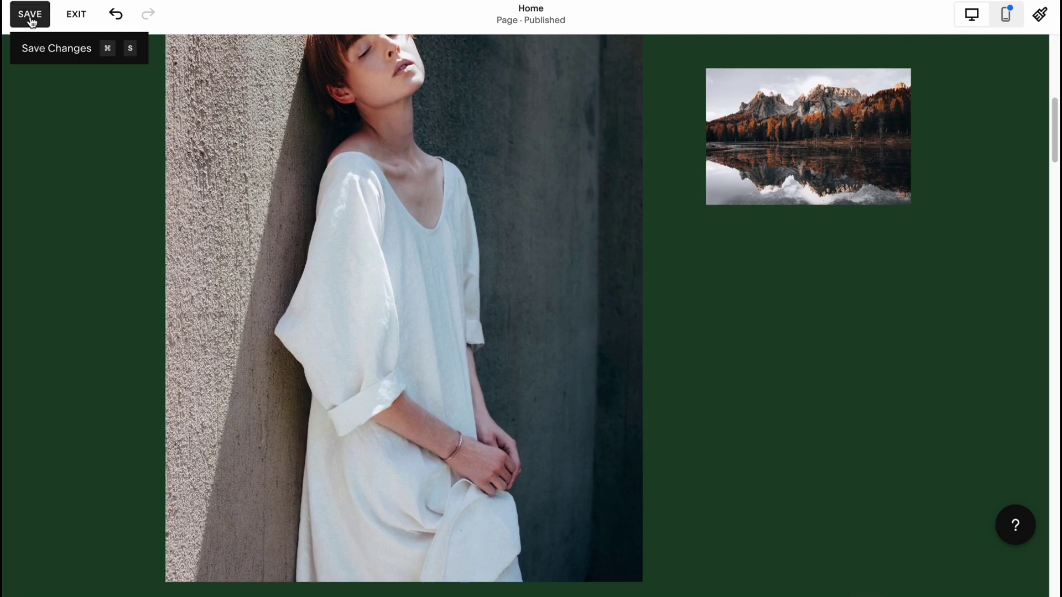
- Save the page edits, exit the editor and bring up the subscription plans
{"action": "left_click", "coordinate": [31, 21]}
{"action": "left_click", "coordinate": [75, 15]}
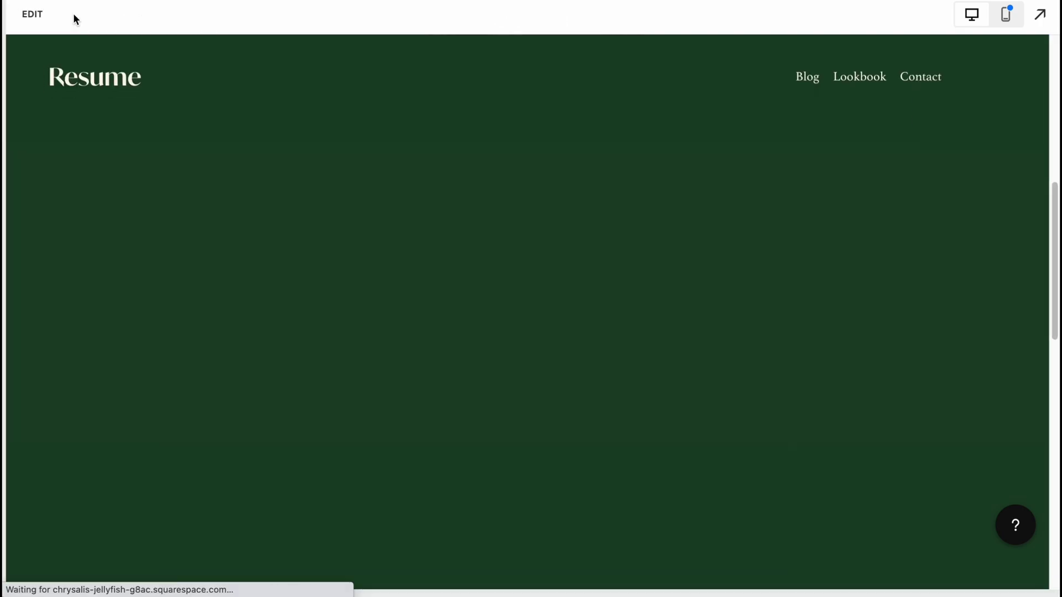
{"action": "left_click", "coordinate": [716, 576]}
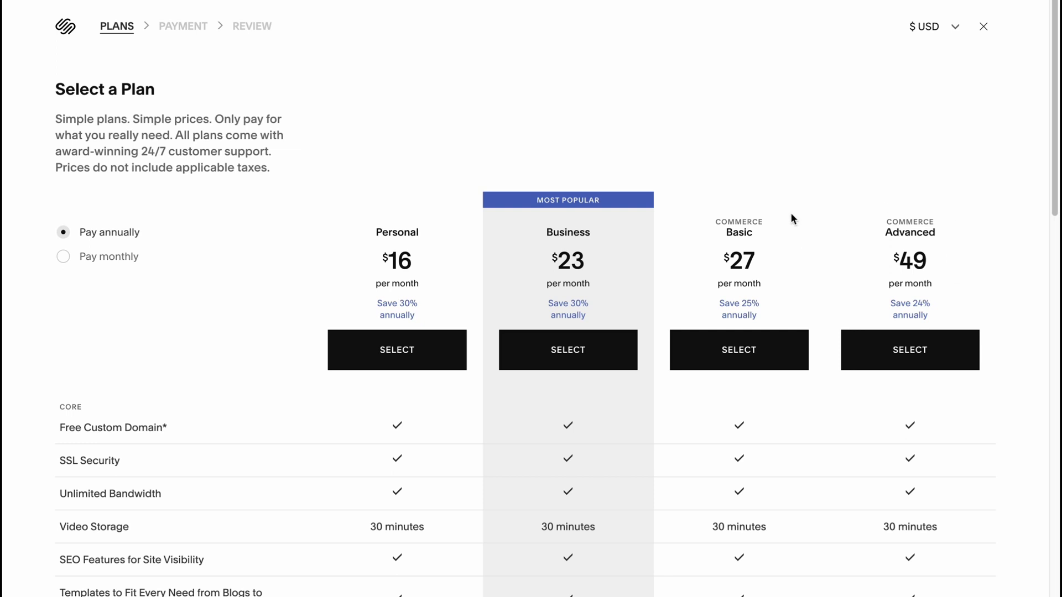
- Compare the Personal, Business, Commerce Basic and Advanced plans billed annually
{"action": "scroll", "coordinate": [764, 239], "scroll_direction": "down", "scroll_amount": 1}
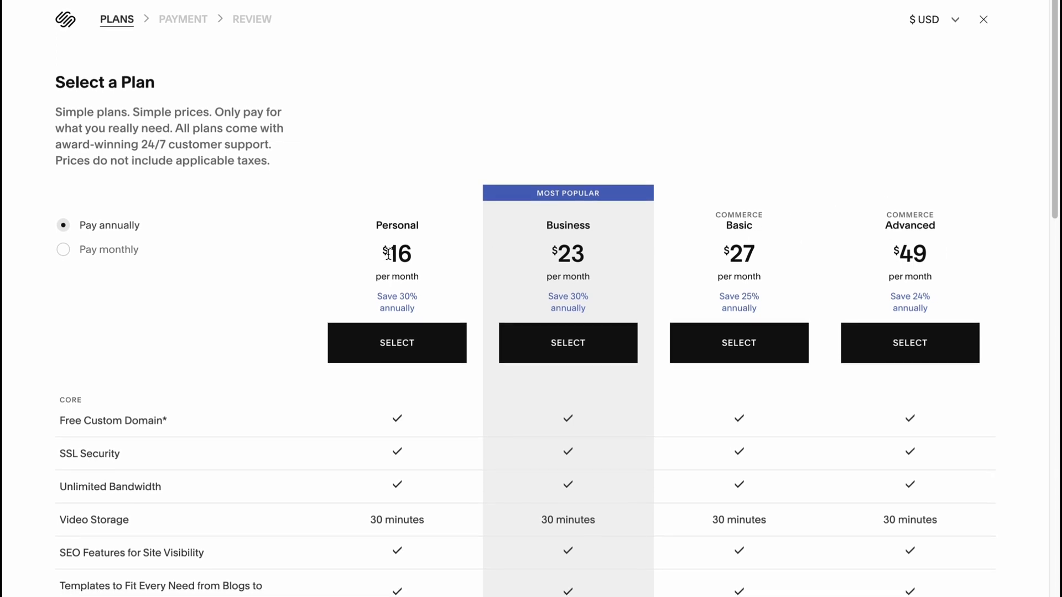
{"action": "left_click_drag", "start_coordinate": [393, 251], "coordinate": [422, 253]}
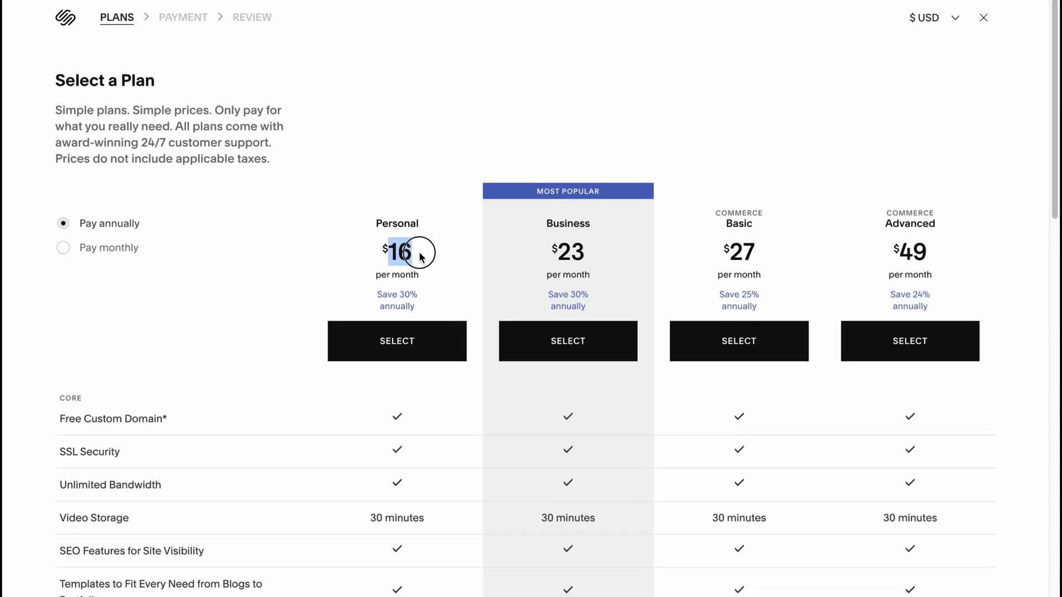
{"action": "left_click", "coordinate": [445, 127]}
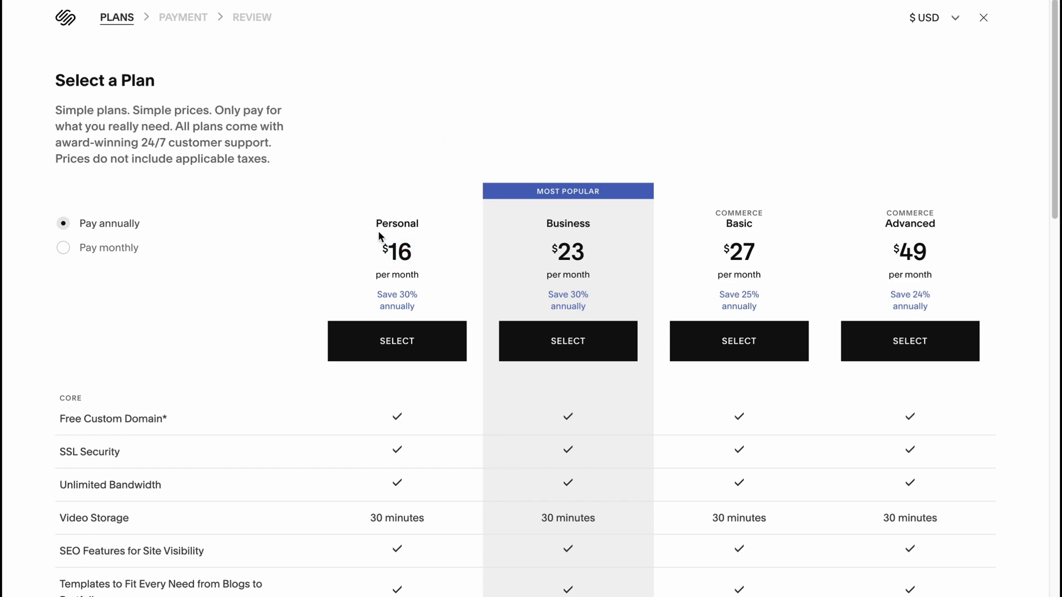
{"action": "scroll", "coordinate": [692, 387], "scroll_direction": "down", "scroll_amount": 4}
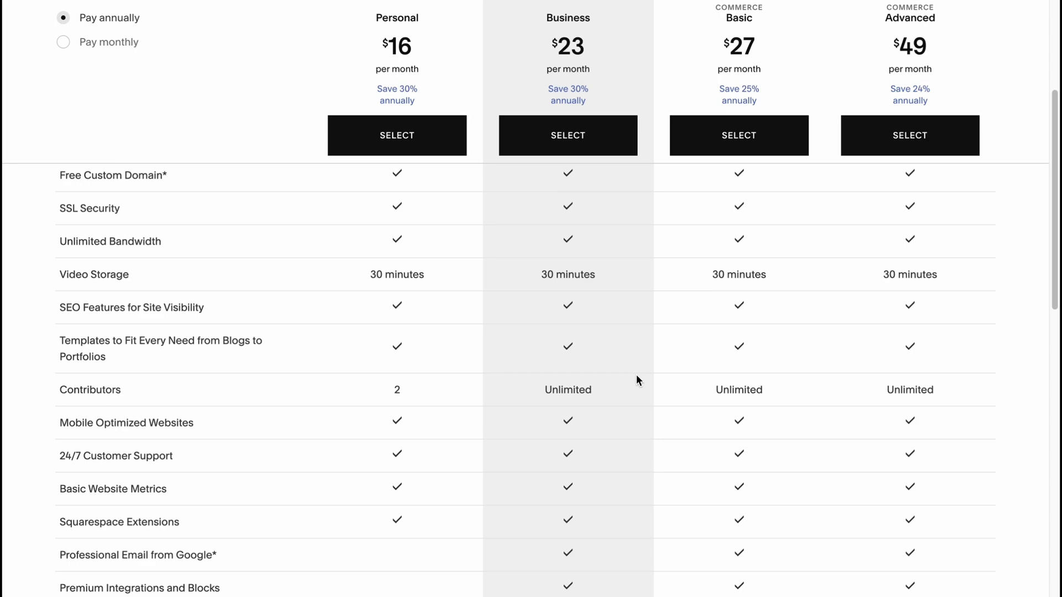
{"action": "scroll", "coordinate": [636, 380], "scroll_direction": "down", "scroll_amount": 6}
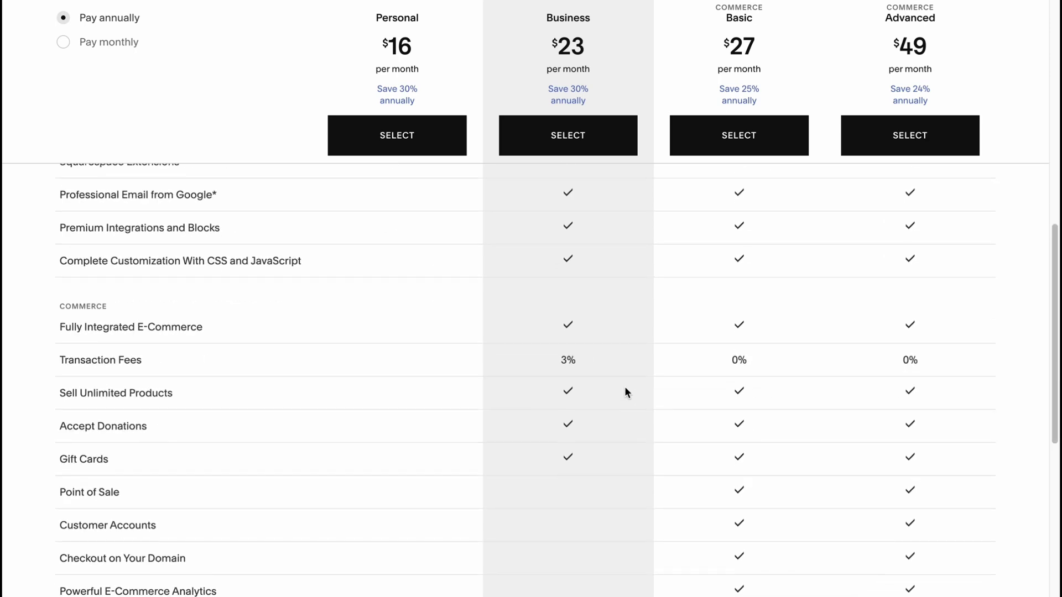
{"action": "scroll", "coordinate": [434, 294], "scroll_direction": "up", "scroll_amount": 10}
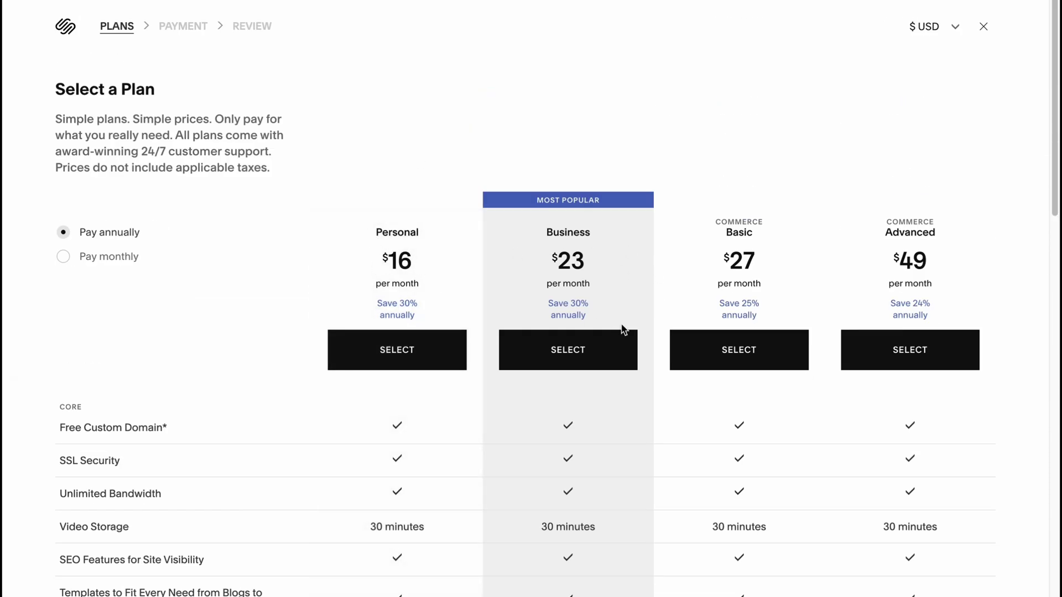
- Close the Select a Plan page to return to the site dashboard
{"action": "left_click", "coordinate": [984, 29]}
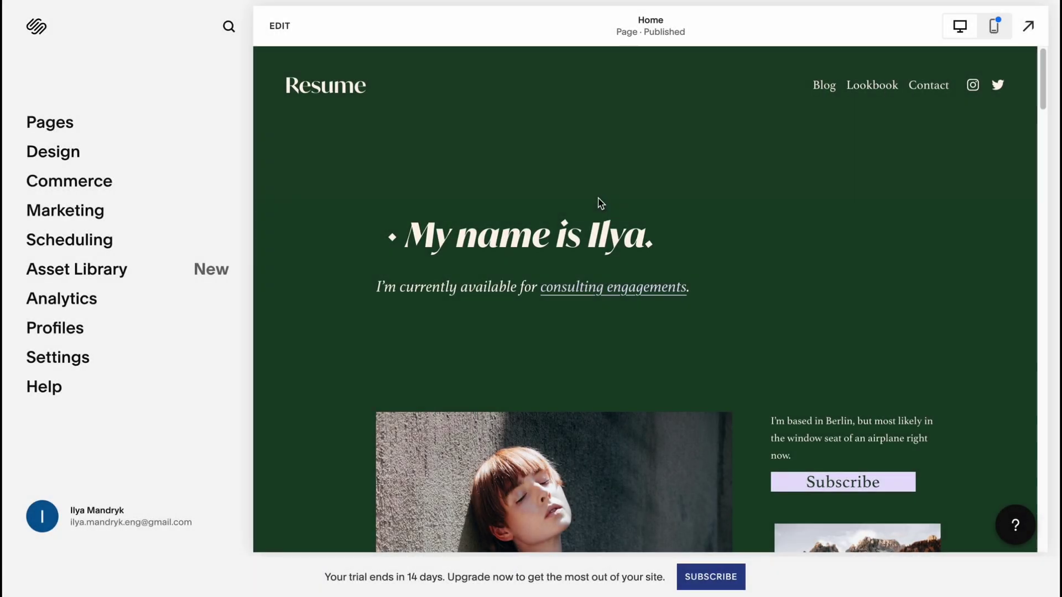